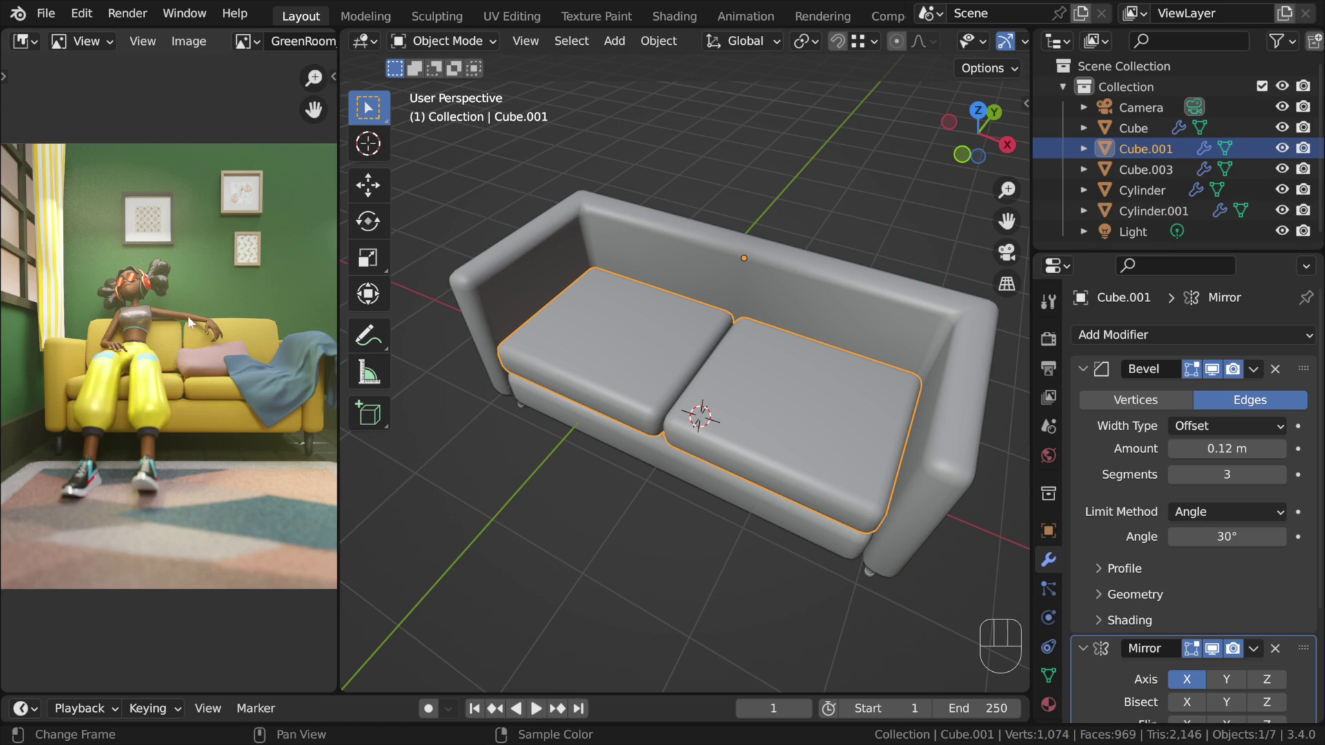
# Add a mesh cube at the 3D cursor in front view
pyautogui.click(695, 164)
pyautogui.moveTo(696, 164); pyautogui.dragTo(727, 332, button='middle')
pyautogui.press('KP_1')
pyautogui.scroll(-1, 730, 319)
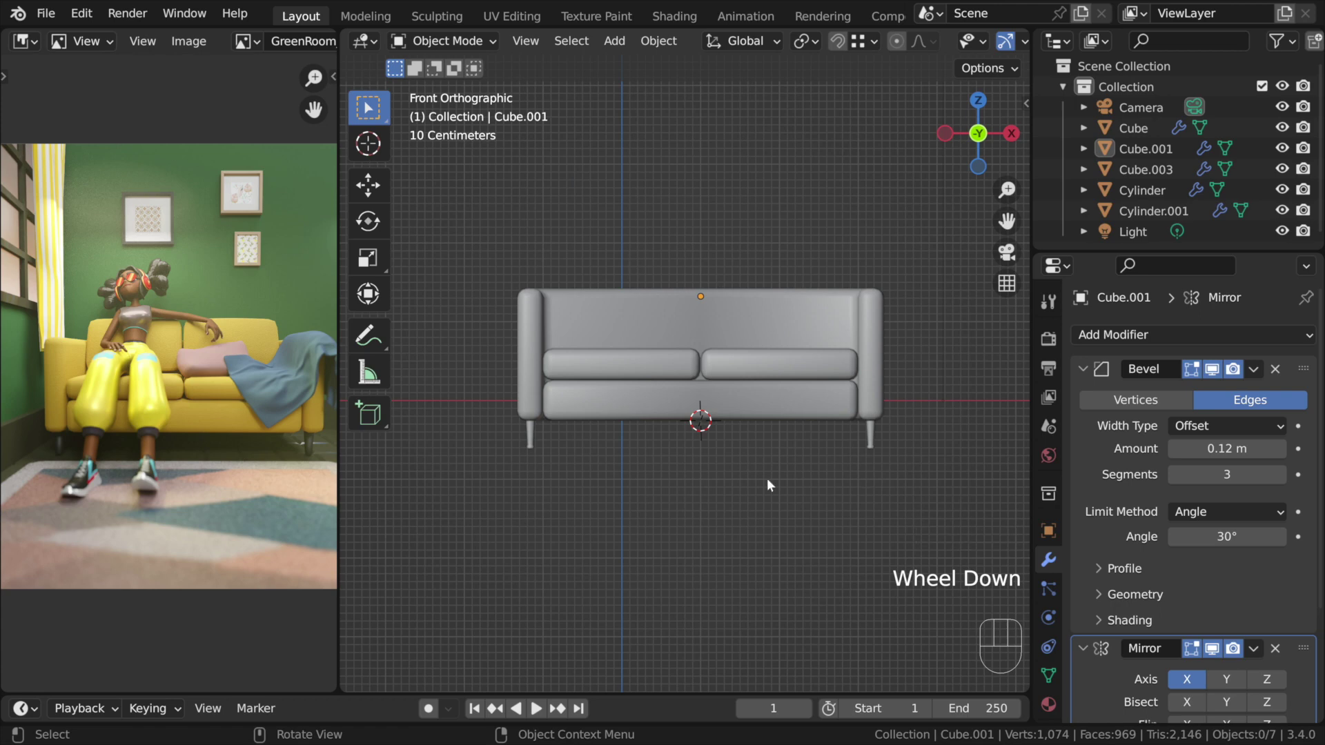
pyautogui.scroll(1, 706, 388)
pyautogui.hotkey('shift', 'a')
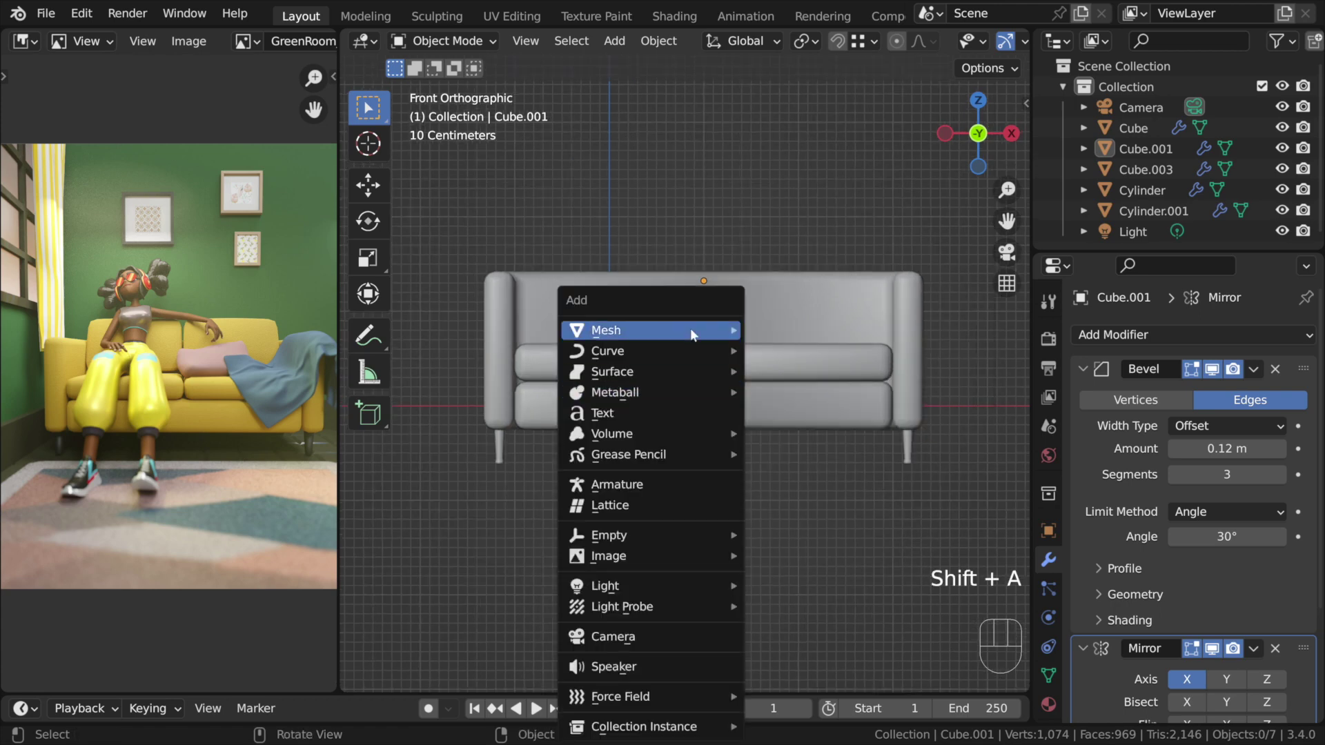
pyautogui.moveTo(690, 330)
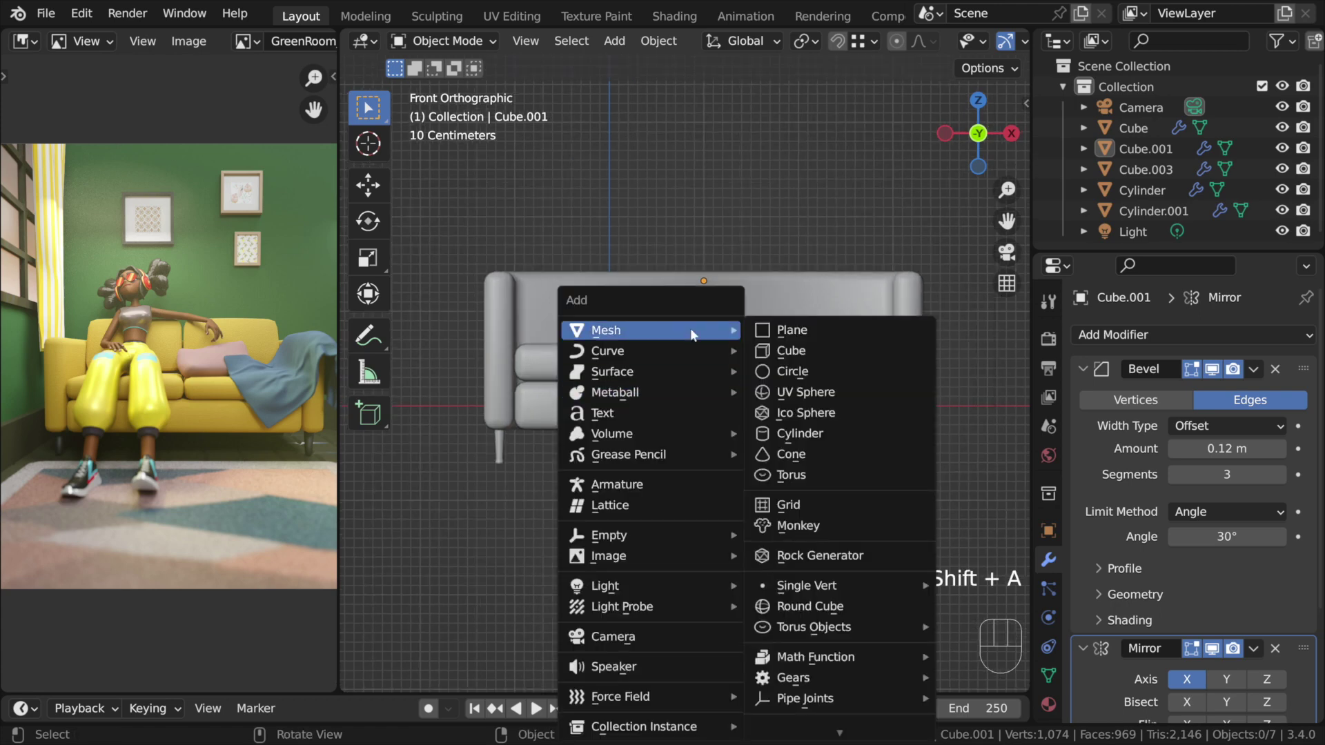
pyautogui.click(885, 355)
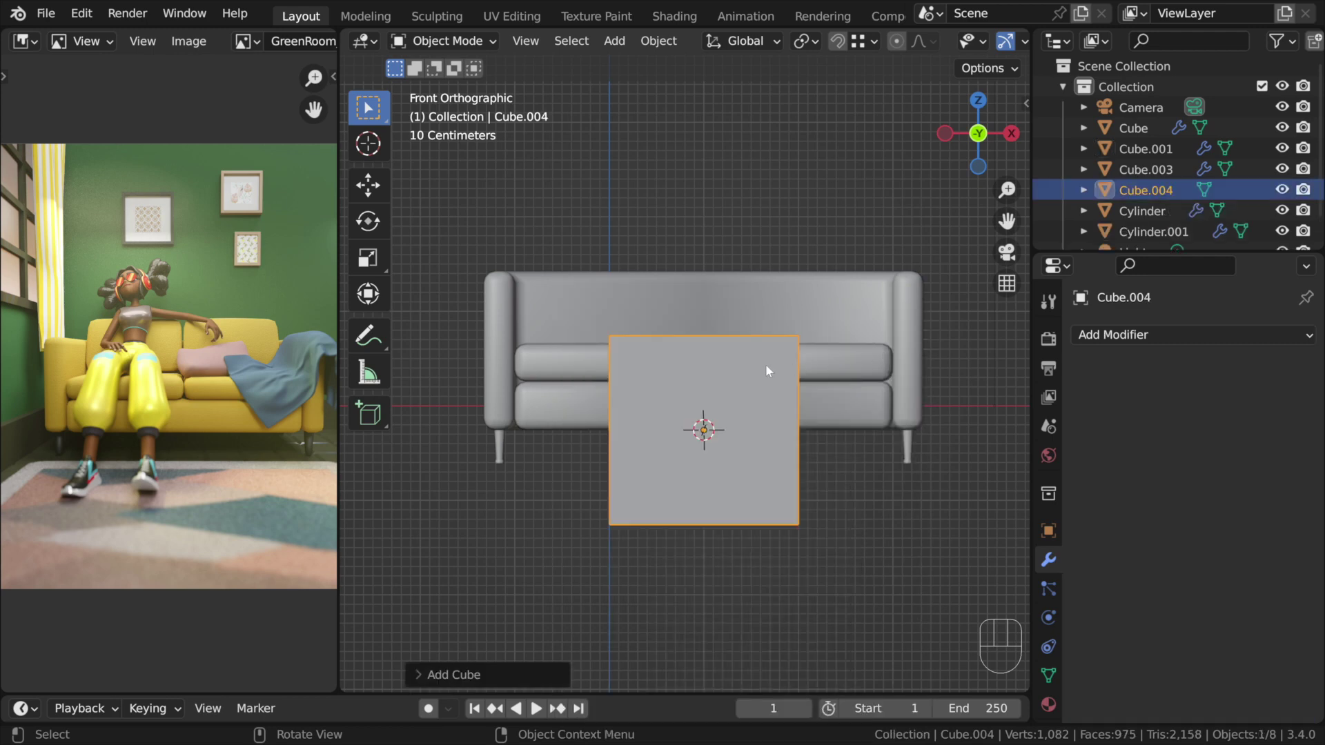
# Move the cube in top view about -1.02 m in X and -1.54 m in Y, in front of the left seat
pyautogui.scroll(-2, 787, 338)
pyautogui.moveTo(805, 318); pyautogui.dragTo(755, 453, button='middle')
pyautogui.moveTo(641, 387); pyautogui.dragTo(636, 428, button='middle')
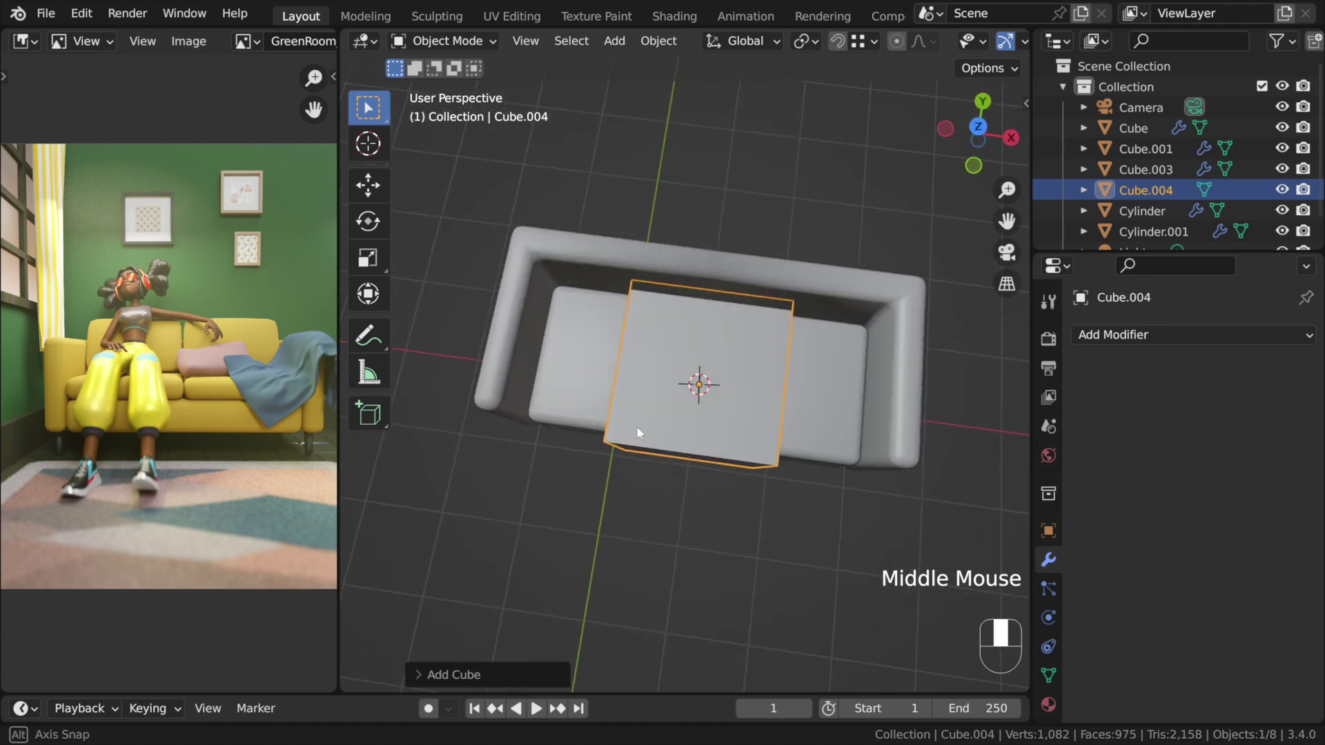
pyautogui.press('KP_7')
pyautogui.scroll(1, 690, 421)
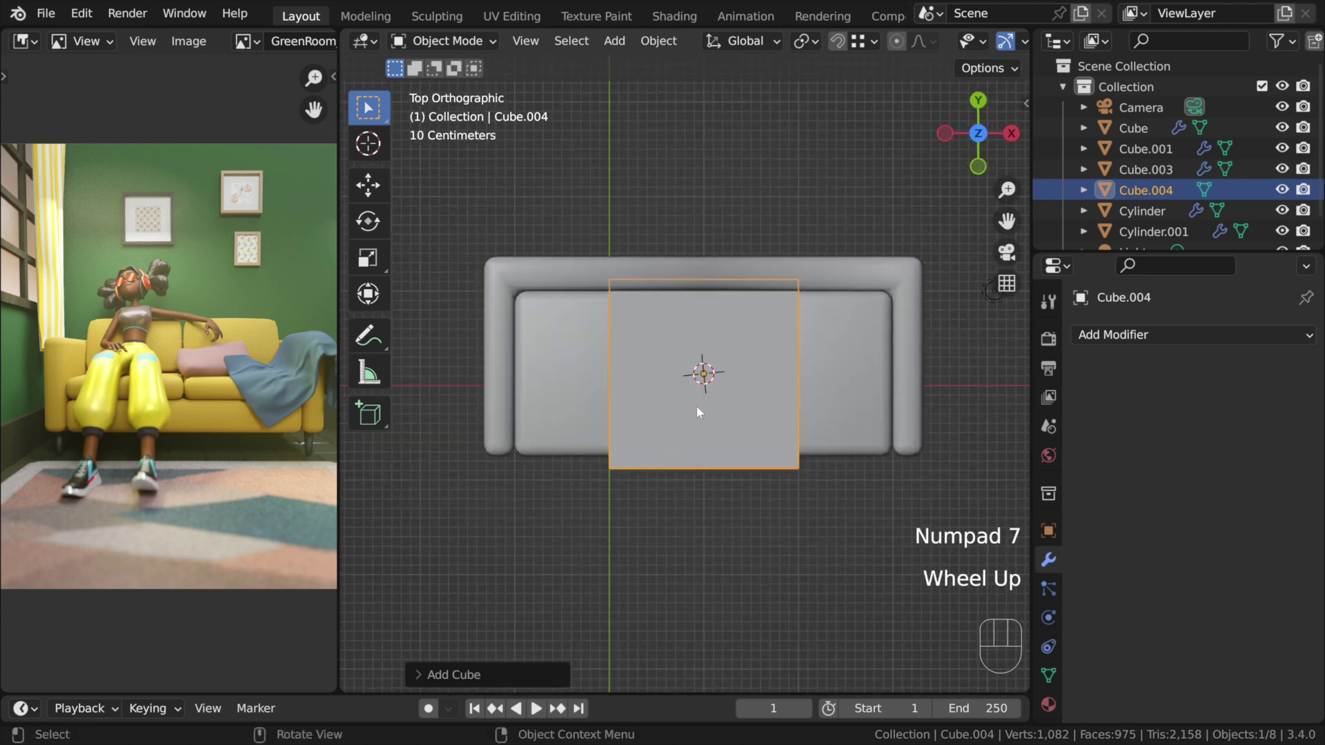
pyautogui.press('g')
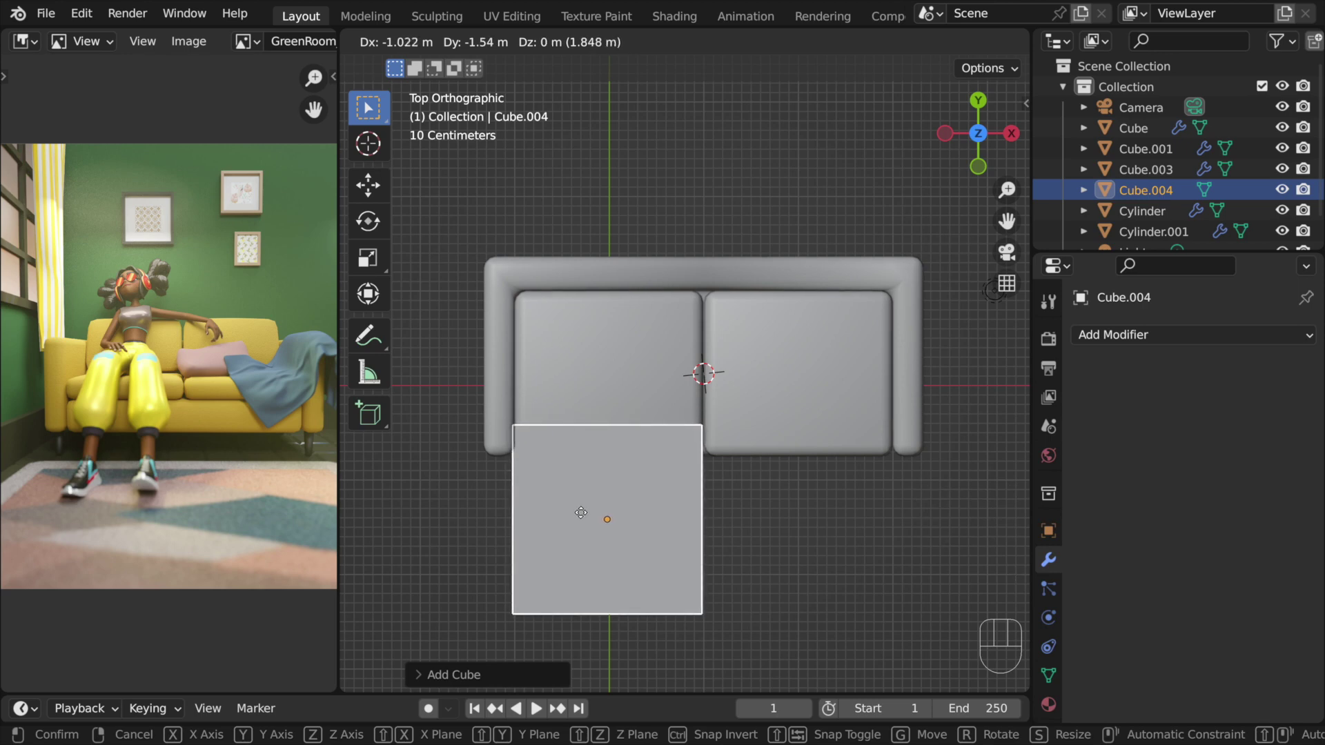
pyautogui.click(581, 512)
# Scale the cube down along the Y axis into a thin upright slab
pyautogui.moveTo(692, 530); pyautogui.dragTo(863, 315, button='middle')
pyautogui.press('s')
pyautogui.press('y')
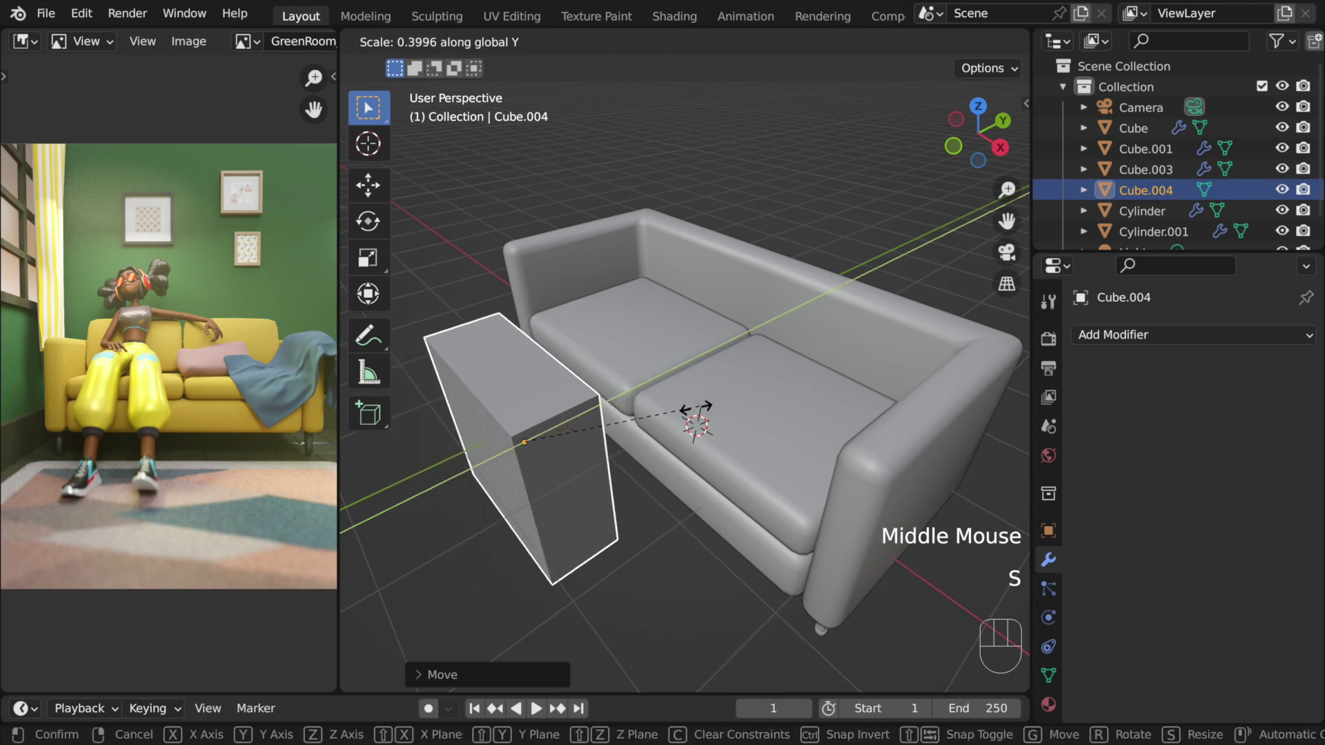
pyautogui.click(614, 436)
pyautogui.moveTo(716, 419); pyautogui.dragTo(797, 357, button='middle')
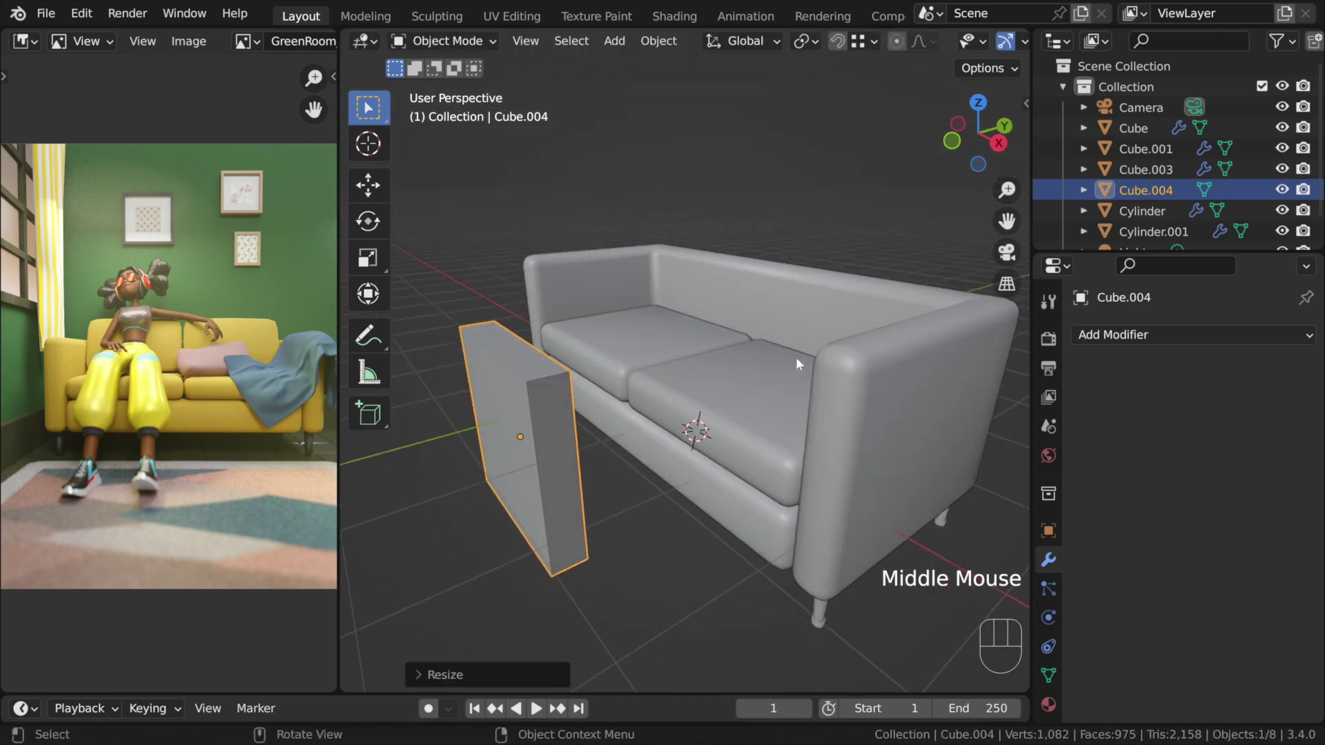
pyautogui.press('s')
pyautogui.press('y')
pyautogui.click(795, 358)
# Scale the slab down along the Z axis to backrest-cushion height
pyautogui.moveTo(536, 433); pyautogui.dragTo(656, 404, button='middle')
pyautogui.press('s')
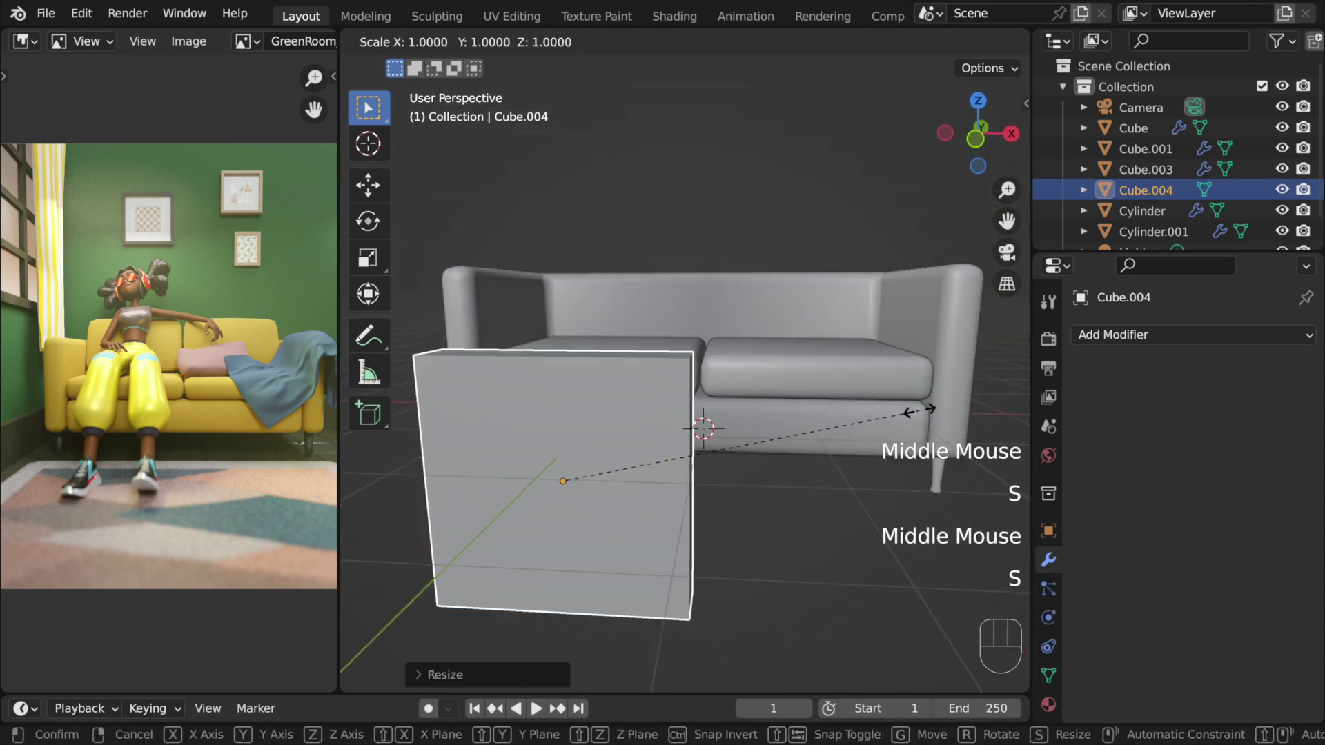
pyautogui.press('z')
pyautogui.click(782, 425)
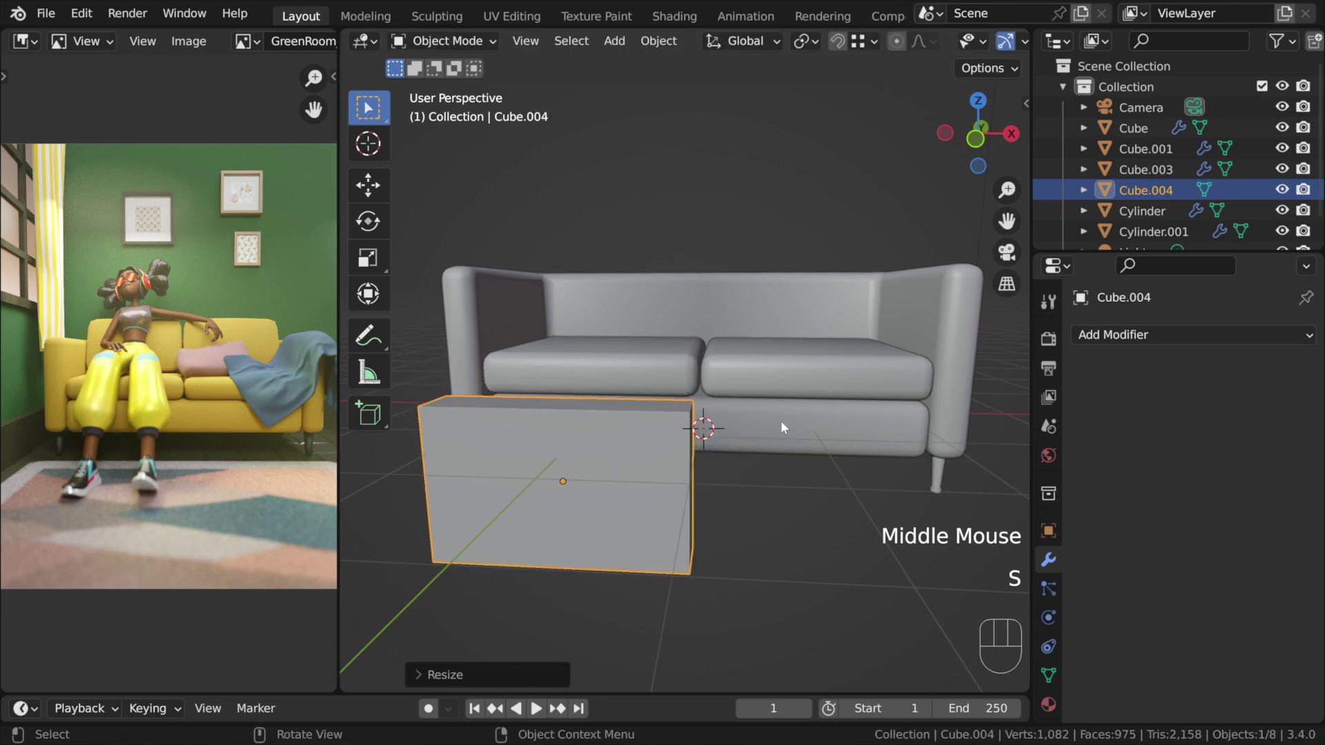
# Move the slab about 2.2 m along the Y axis to the rear of the left seat cushion
pyautogui.moveTo(782, 425); pyautogui.dragTo(760, 538, button='middle')
pyautogui.press('KP_7')
pyautogui.scroll(-2, 711, 523)
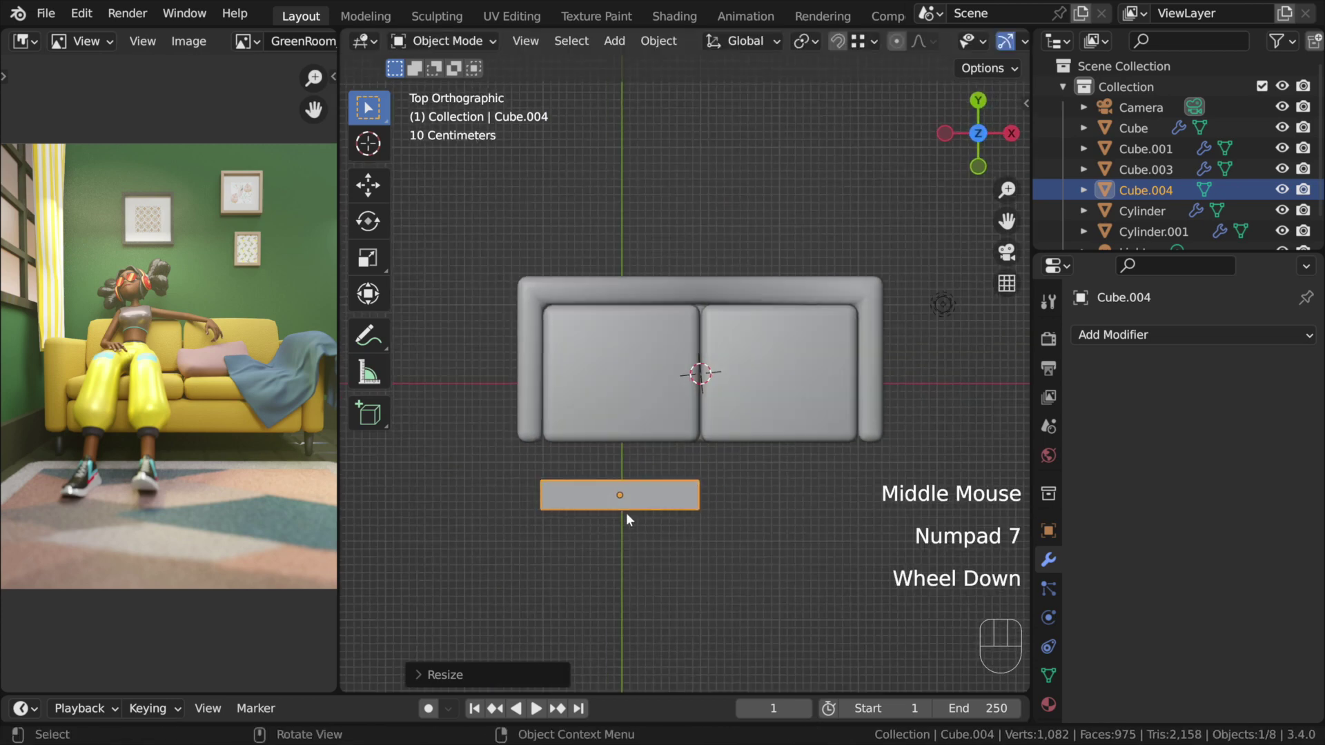
pyautogui.press('g')
pyautogui.press('y')
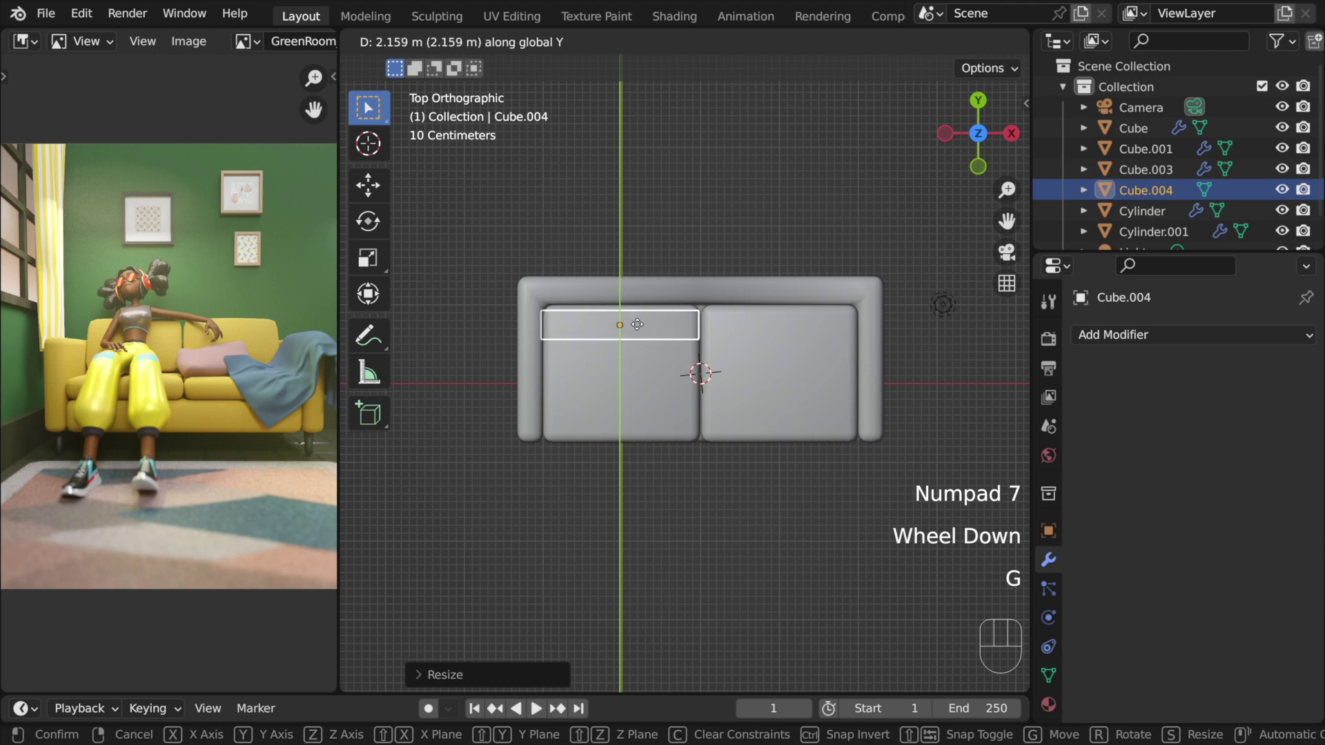
pyautogui.click(639, 321)
# Raise the slab about 1.5 m along the Z axis so it rests on the left seat cushion
pyautogui.moveTo(767, 421); pyautogui.dragTo(645, 271, button='middle')
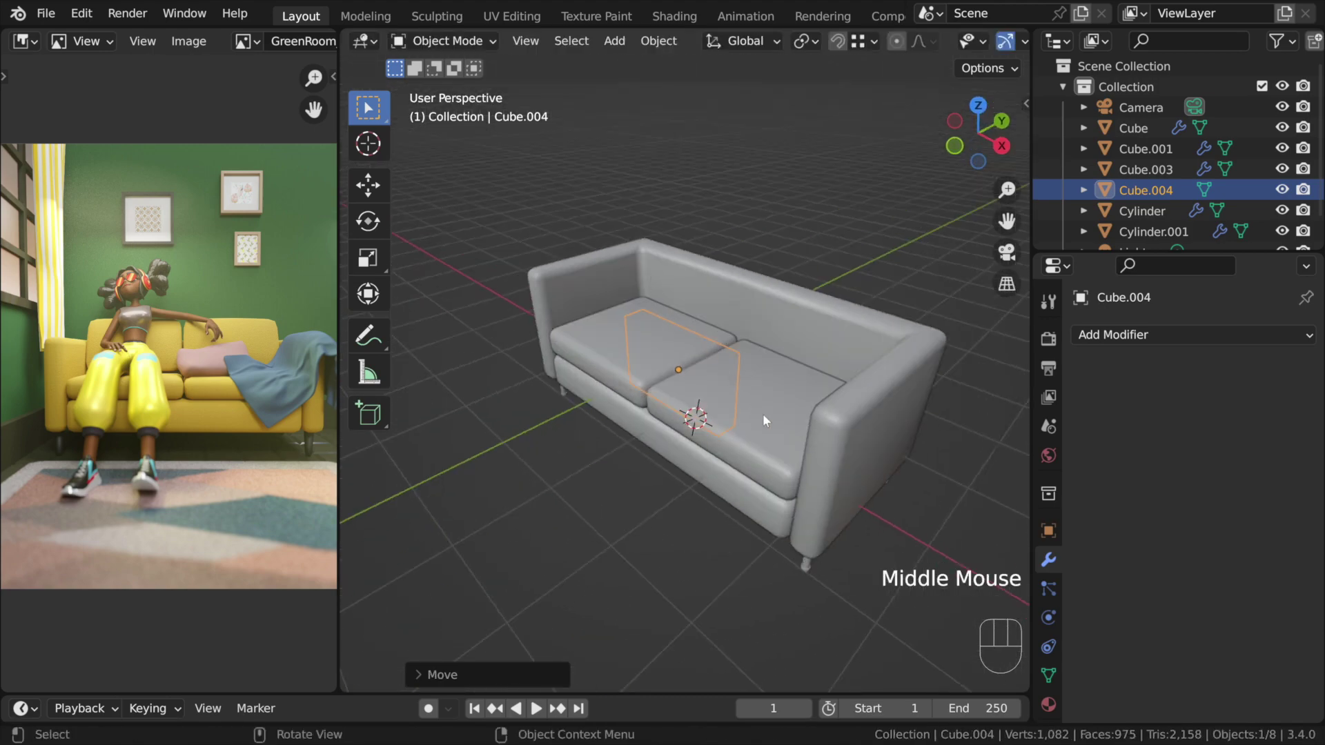
pyautogui.press('g')
pyautogui.press('z')
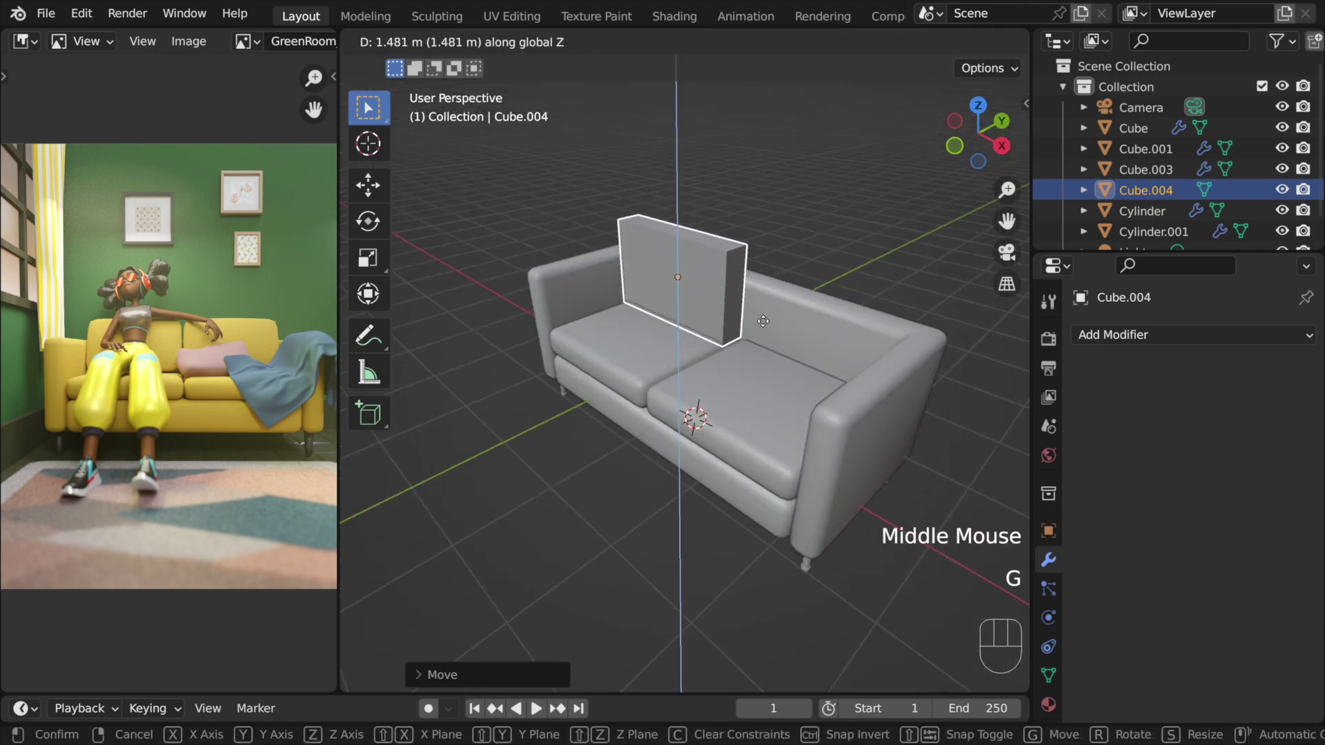
pyautogui.click(764, 320)
# Examine from the front how the slab fits above the left seat and against the armrest
pyautogui.press('KP_1')
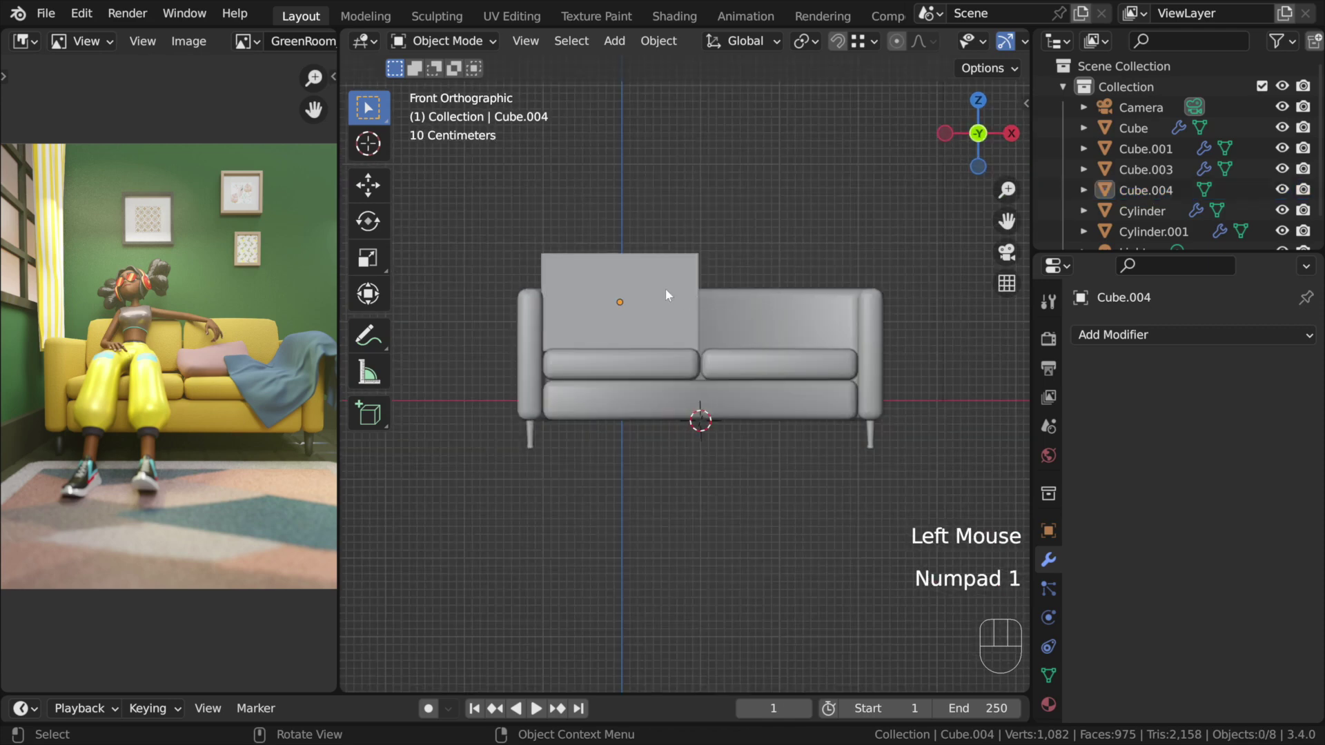
pyautogui.scroll(1, 652, 277)
pyautogui.scroll(2, 650, 270)
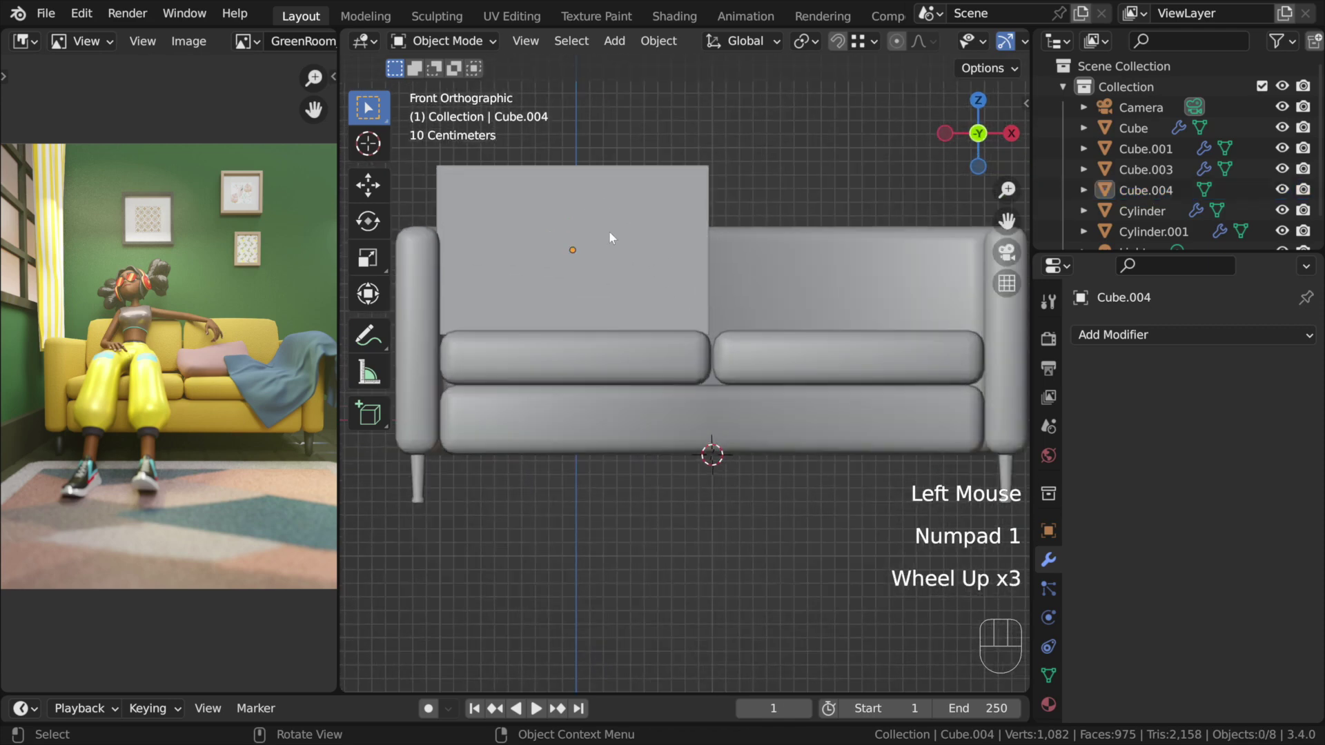
pyautogui.keyDown('shift'); pyautogui.scroll(-1, 675, 253); pyautogui.keyUp('shift')
pyautogui.keyDown('shift'); pyautogui.moveTo(675, 253); pyautogui.dragTo(733, 383, button='middle'); pyautogui.keyUp('shift')
pyautogui.click(762, 288)
pyautogui.moveTo(762, 287); pyautogui.dragTo(769, 165, button='middle')
# Select the back cushion slab and enter Edit Mode on it
pyautogui.doubleClick(719, 315)
pyautogui.keyDown('shift'); pyautogui.moveTo(718, 315); pyautogui.dragTo(669, 379, button='middle'); pyautogui.keyUp('shift')
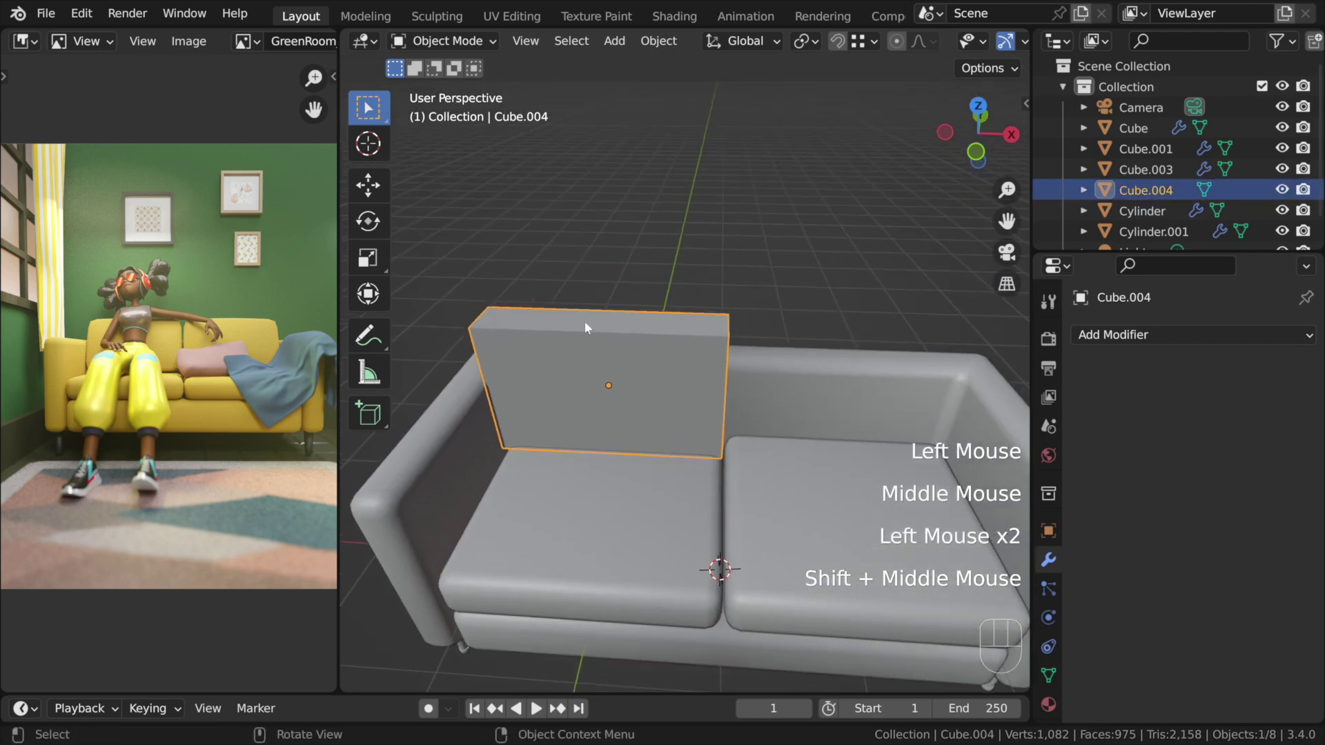
pyautogui.press('Tab')
pyautogui.keyDown('shift'); pyautogui.moveTo(585, 324); pyautogui.dragTo(635, 332, button='middle'); pyautogui.keyUp('shift')
pyautogui.scroll(1, 687, 365)
pyautogui.keyDown('shift'); pyautogui.moveTo(737, 376); pyautogui.dragTo(763, 364, button='middle'); pyautogui.keyUp('shift')
pyautogui.scroll(1, 623, 587)
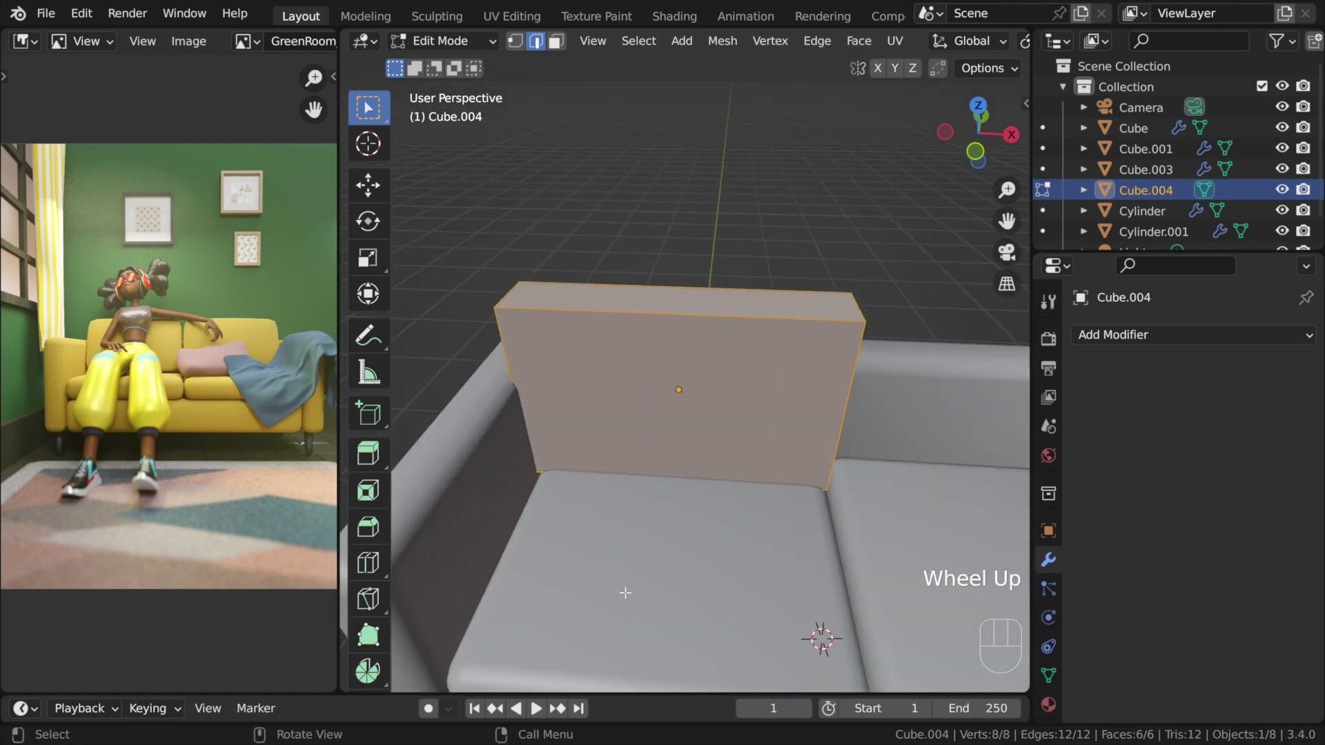
pyautogui.scroll(-2, 623, 587)
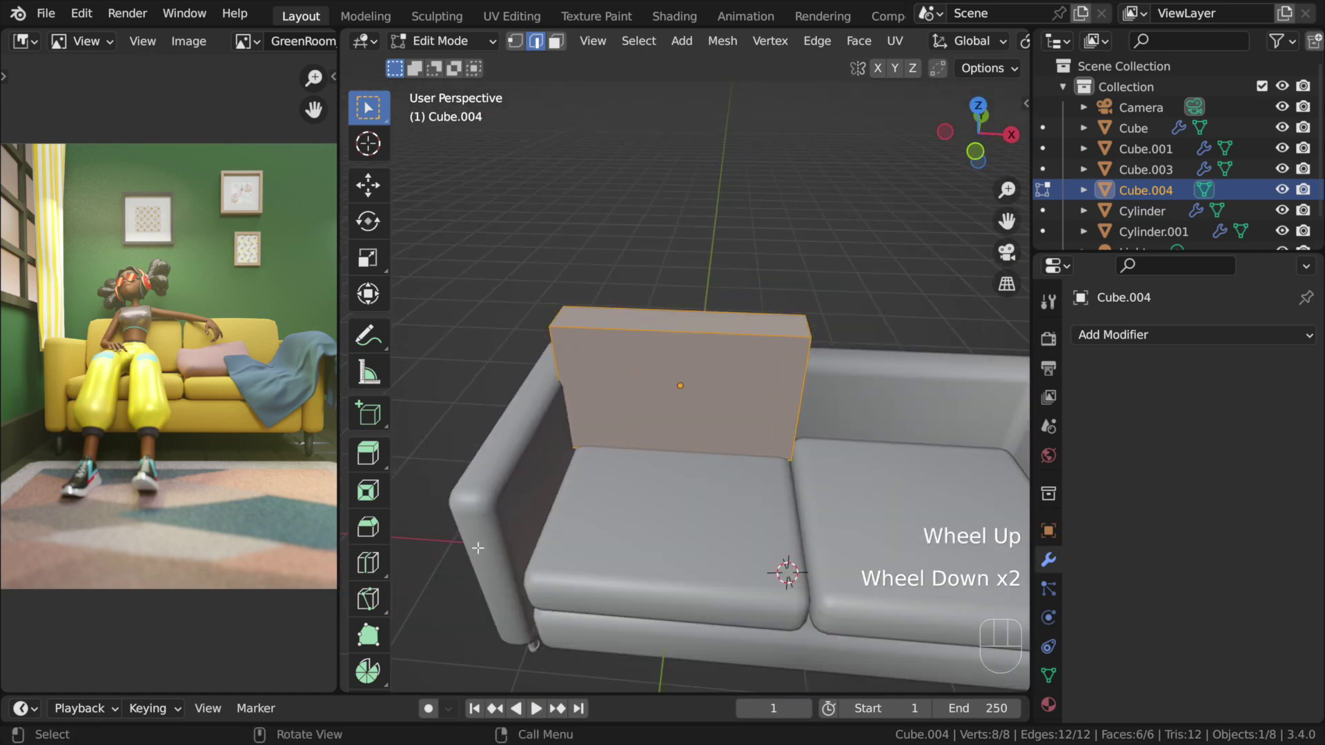
pyautogui.scroll(1, 793, 594)
pyautogui.keyDown('shift'); pyautogui.moveTo(794, 593); pyautogui.dragTo(734, 424, button='middle'); pyautogui.keyUp('shift')
pyautogui.keyDown('shift'); pyautogui.moveTo(897, 370); pyautogui.dragTo(844, 322, button='middle'); pyautogui.keyUp('shift')
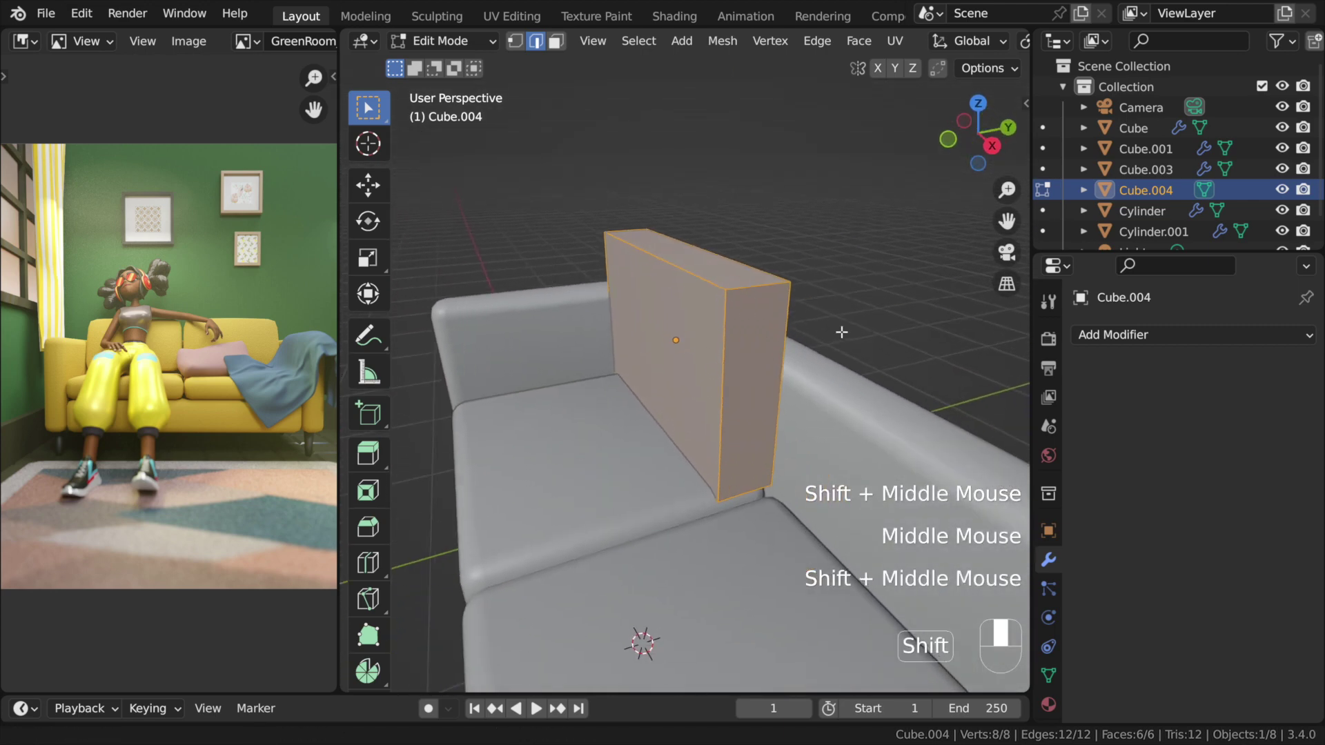
pyautogui.moveTo(598, 329); pyautogui.dragTo(540, 333, button='middle')
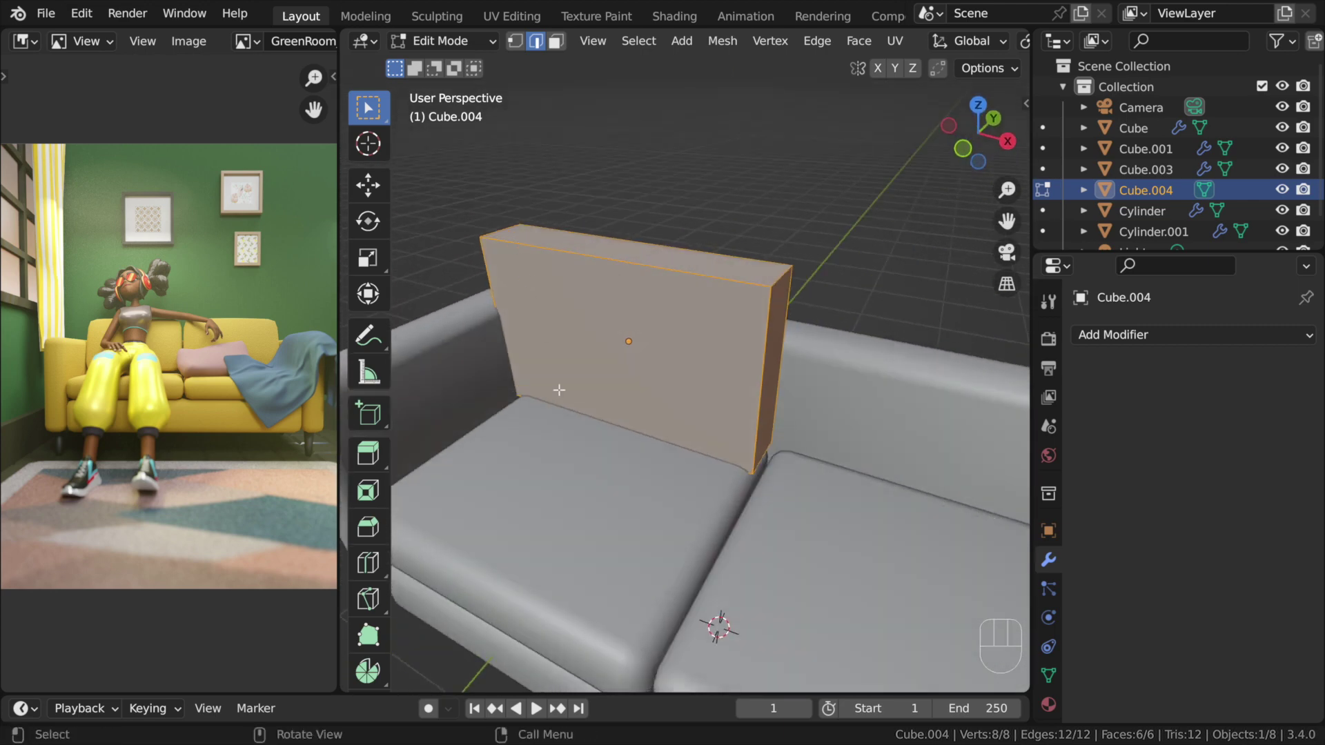
# Try adding six evenly spaced vertical loop cuts across the slab's width
pyautogui.hotkey('ctrl', 'r')
pyautogui.scroll(1, 607, 261)
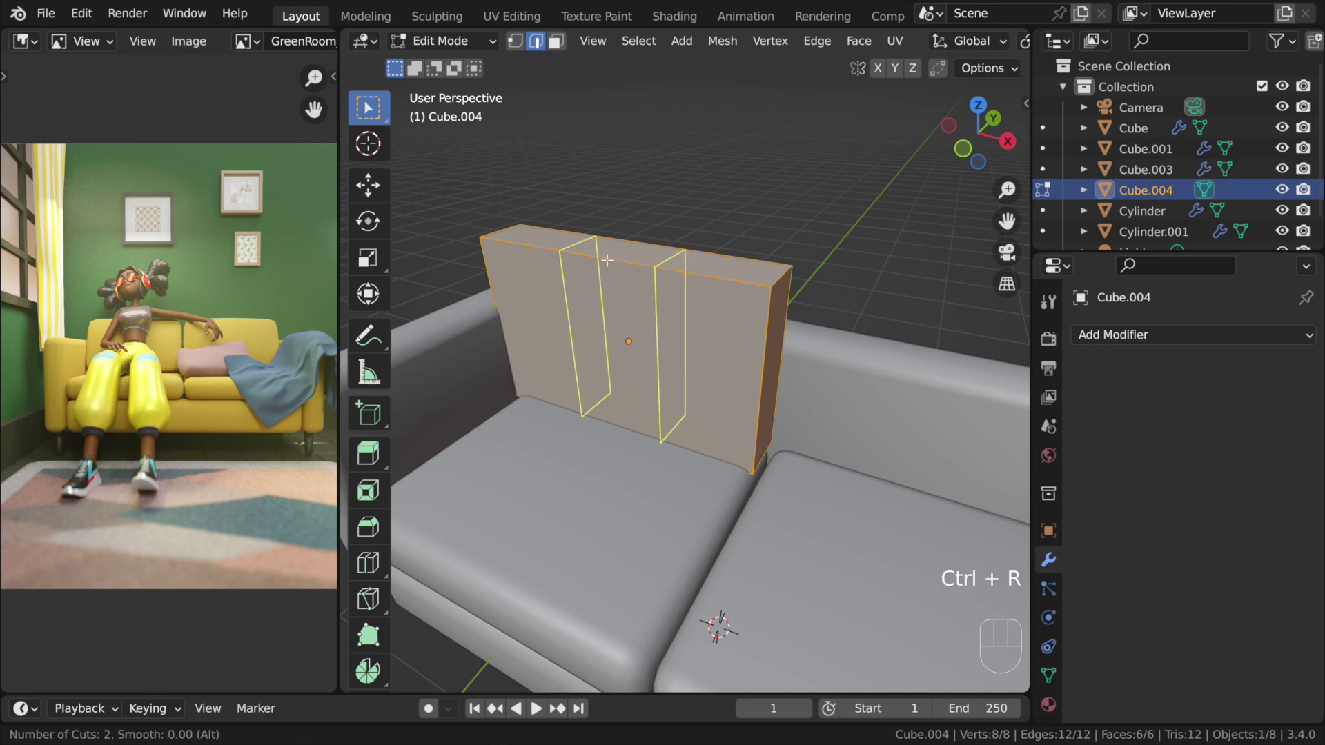
pyautogui.scroll(4, 607, 261)
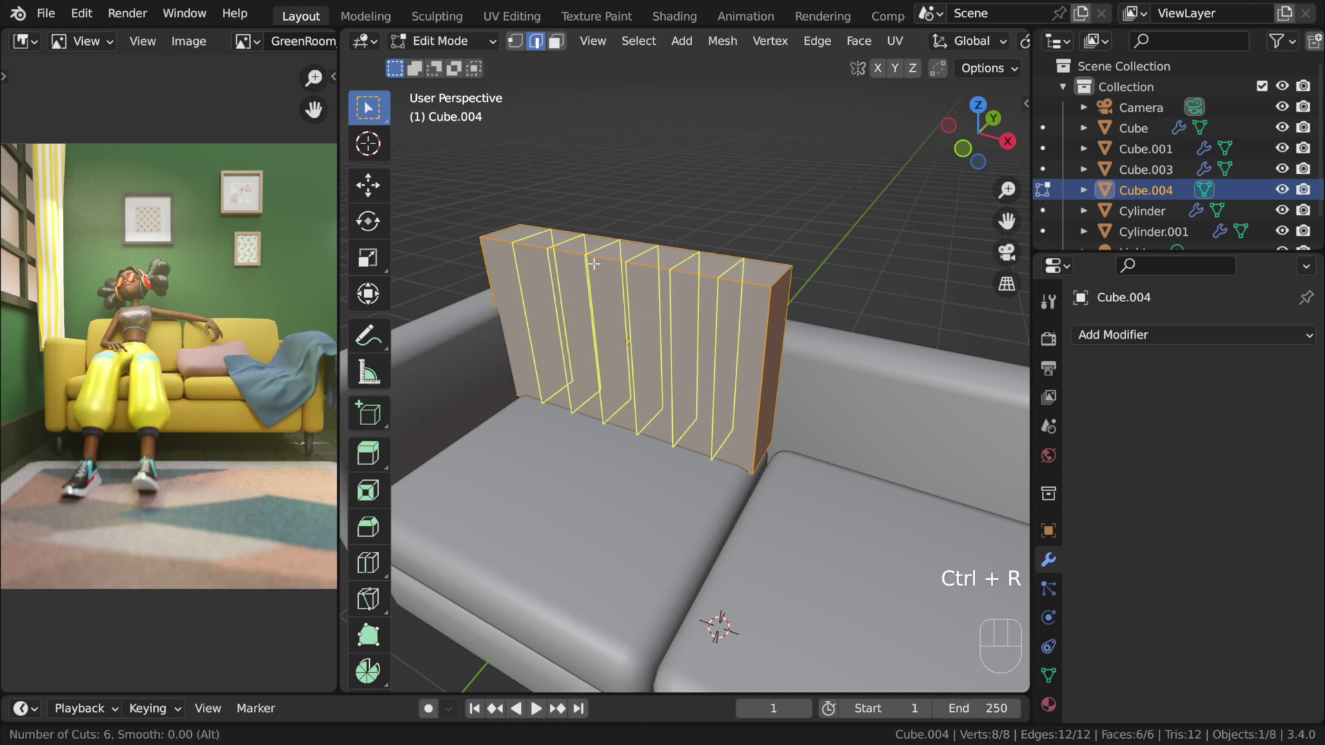
pyautogui.click(594, 263)
pyautogui.rightClick(592, 260)
pyautogui.moveTo(713, 192); pyautogui.dragTo(707, 259, button='middle')
pyautogui.hotkey('ctrl', 'z')
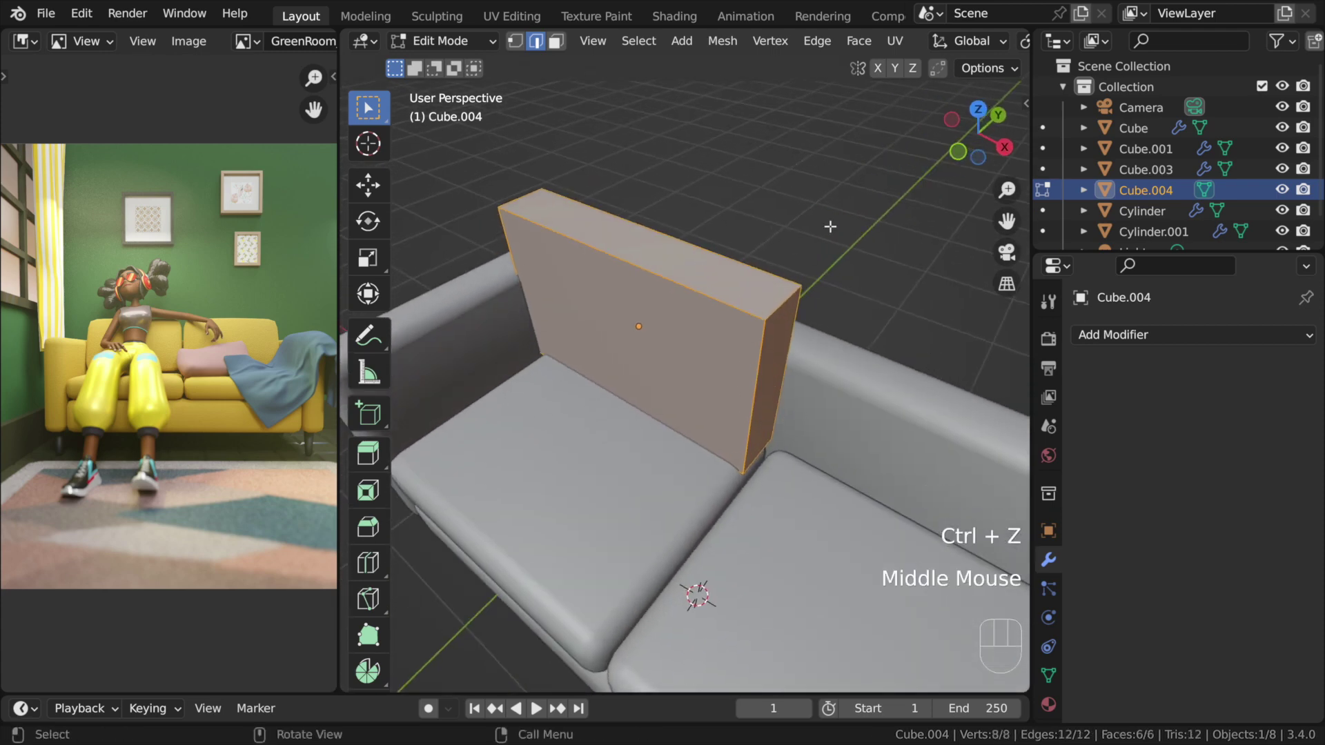
# Subdivide the whole slab with the number of cuts set to 5
pyautogui.rightClick(830, 228)
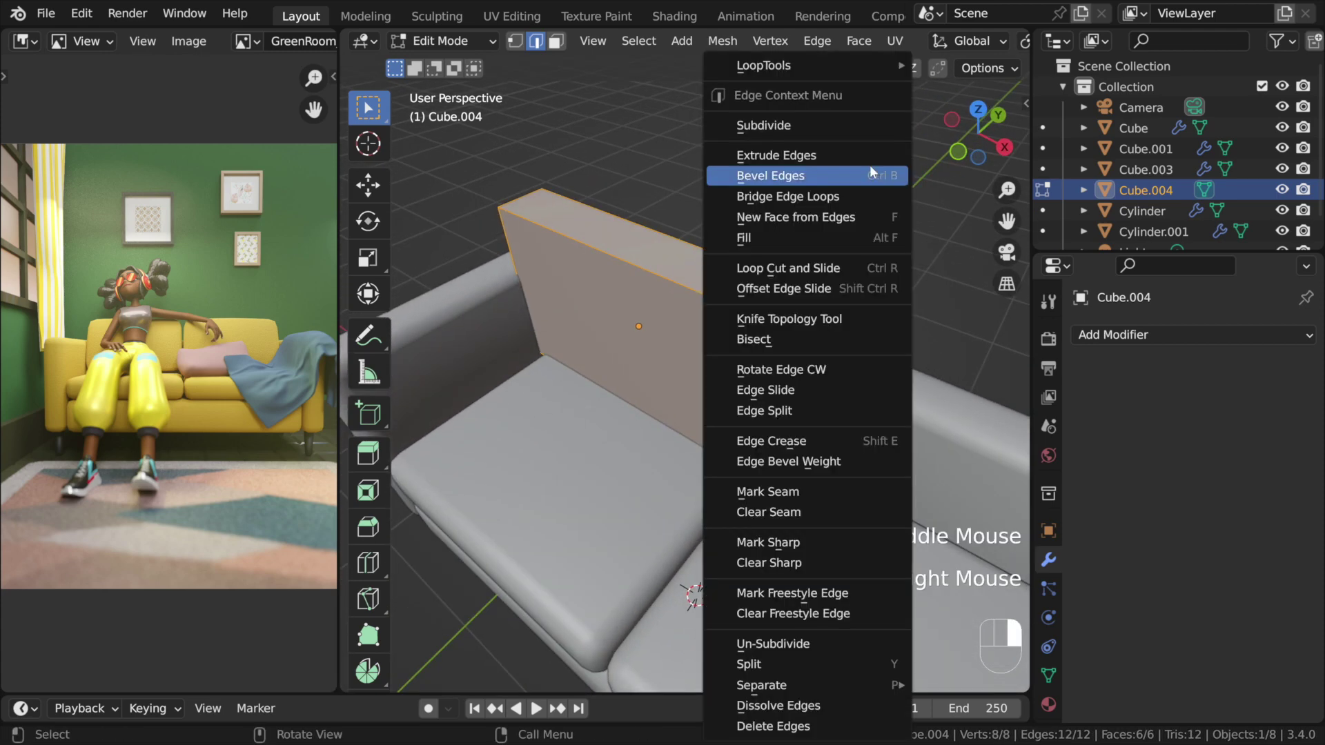
pyautogui.click(882, 128)
pyautogui.moveTo(773, 455); pyautogui.dragTo(866, 393, button='middle')
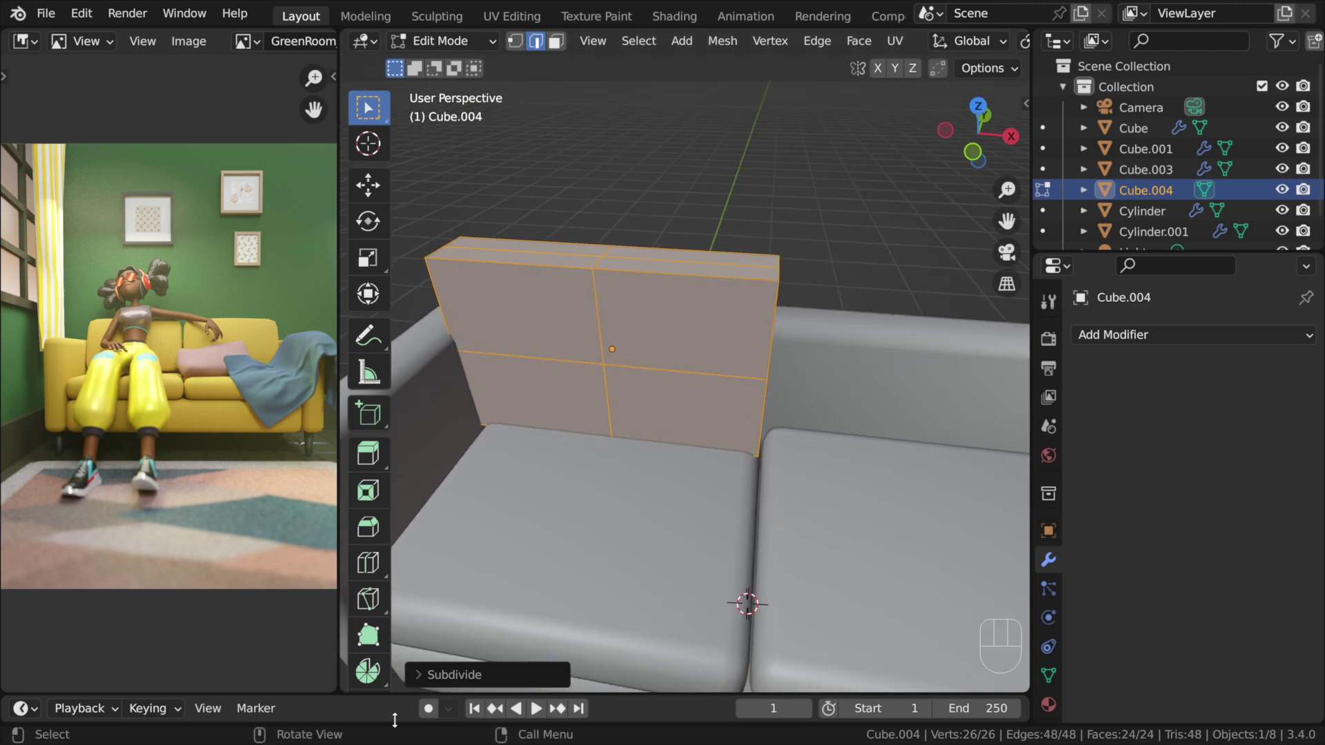
pyautogui.click(416, 675)
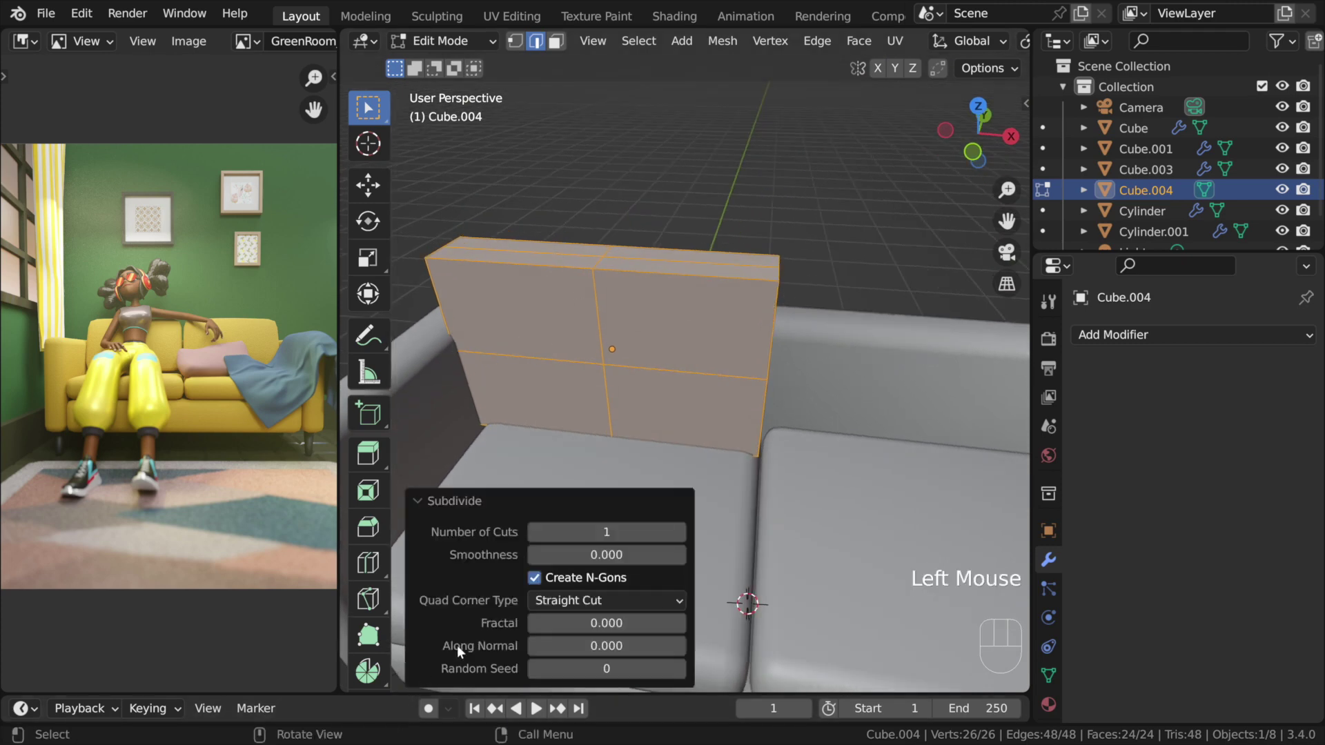
pyautogui.doubleClick(607, 532)
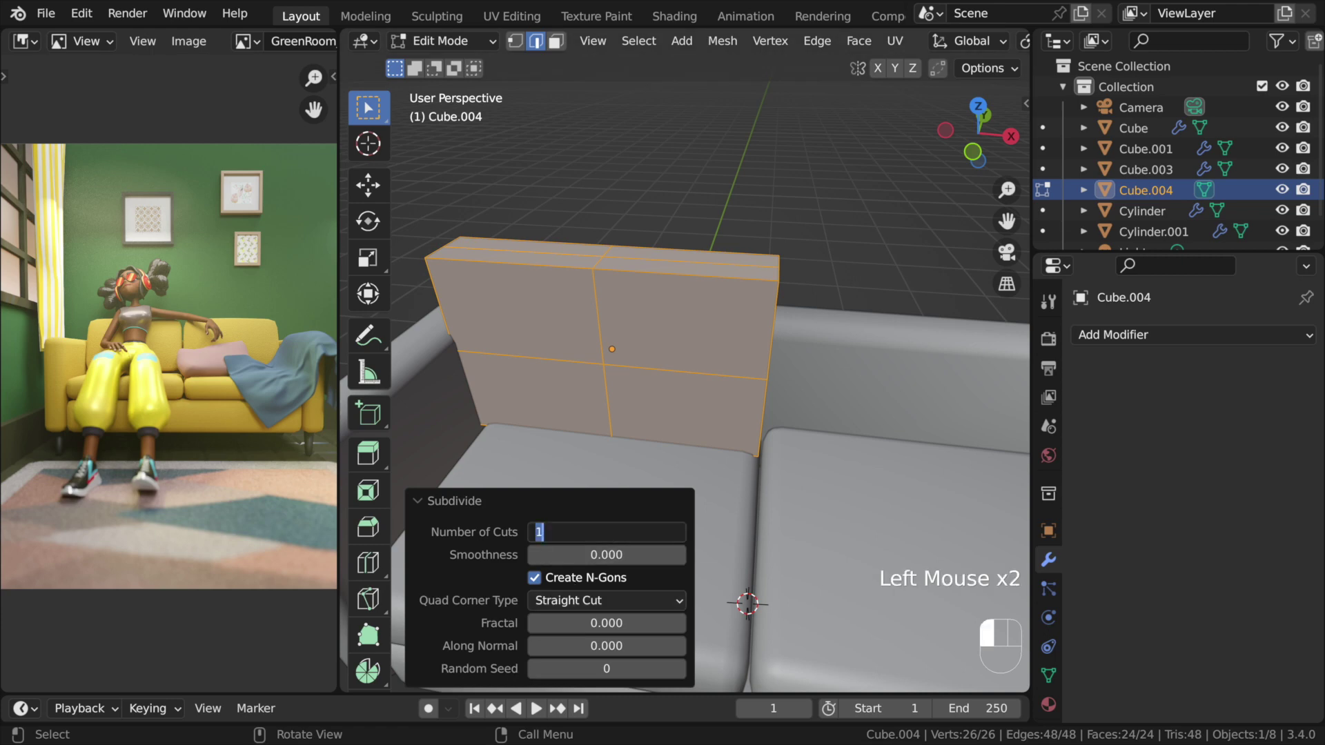
pyautogui.write('5')
pyautogui.press('Return')
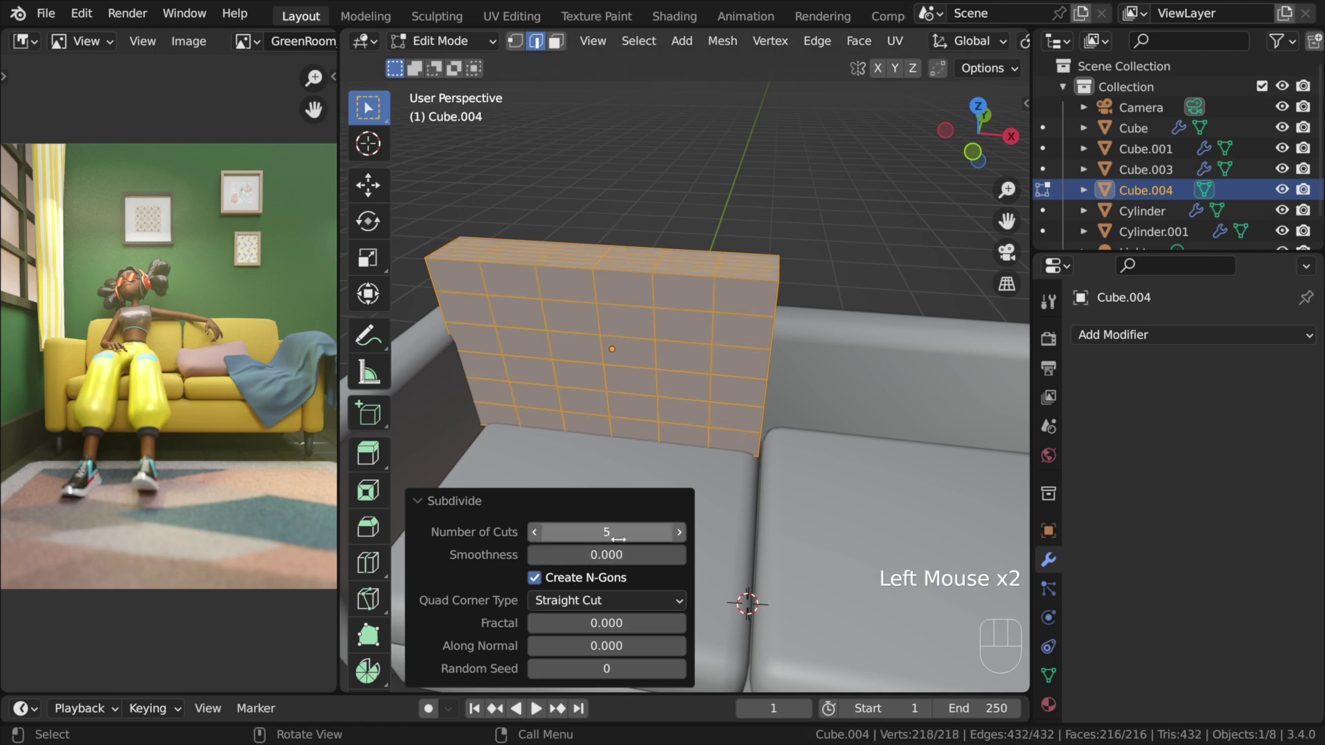
pyautogui.moveTo(682, 373); pyautogui.dragTo(441, 504, button='middle')
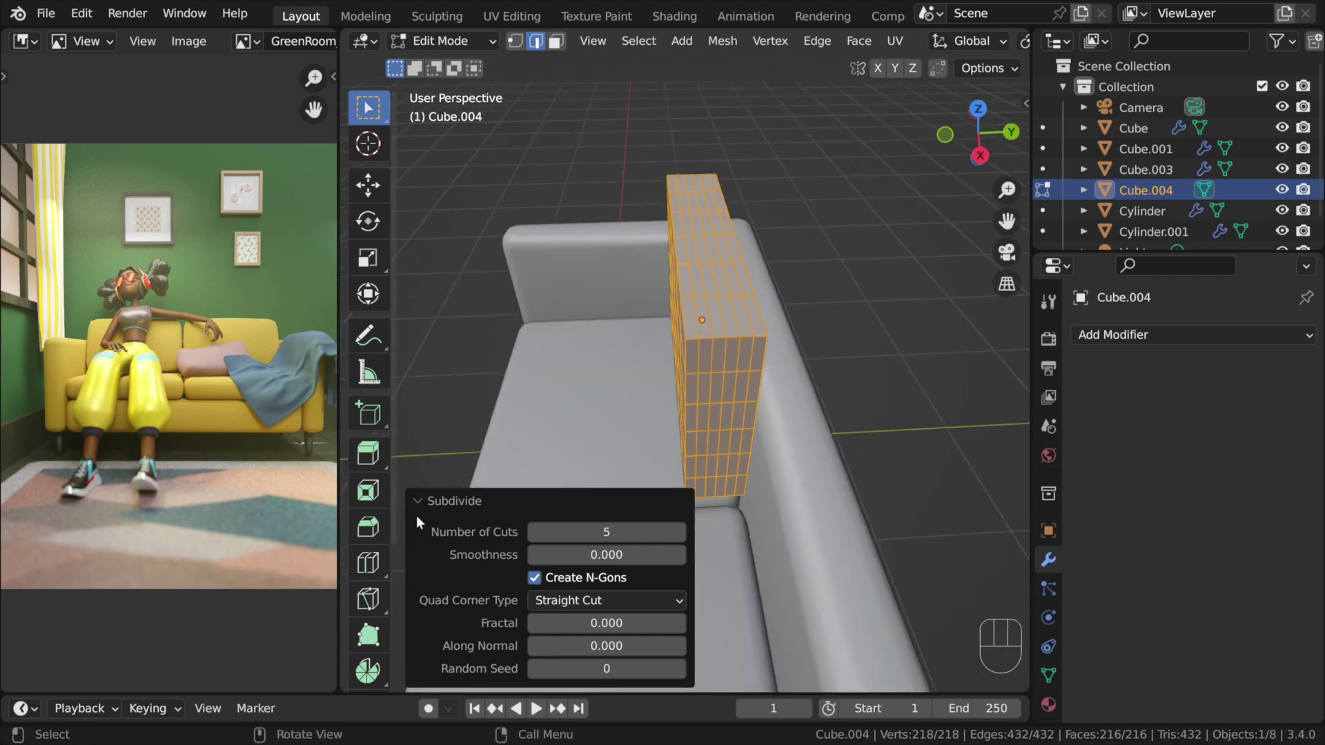
pyautogui.click(417, 504)
# Dissolve the second and fourth of the five lengthwise edge loops dividing the slab's thickness
pyautogui.moveTo(675, 326); pyautogui.dragTo(702, 309, button='middle')
pyautogui.click(916, 285)
pyautogui.scroll(2, 824, 314)
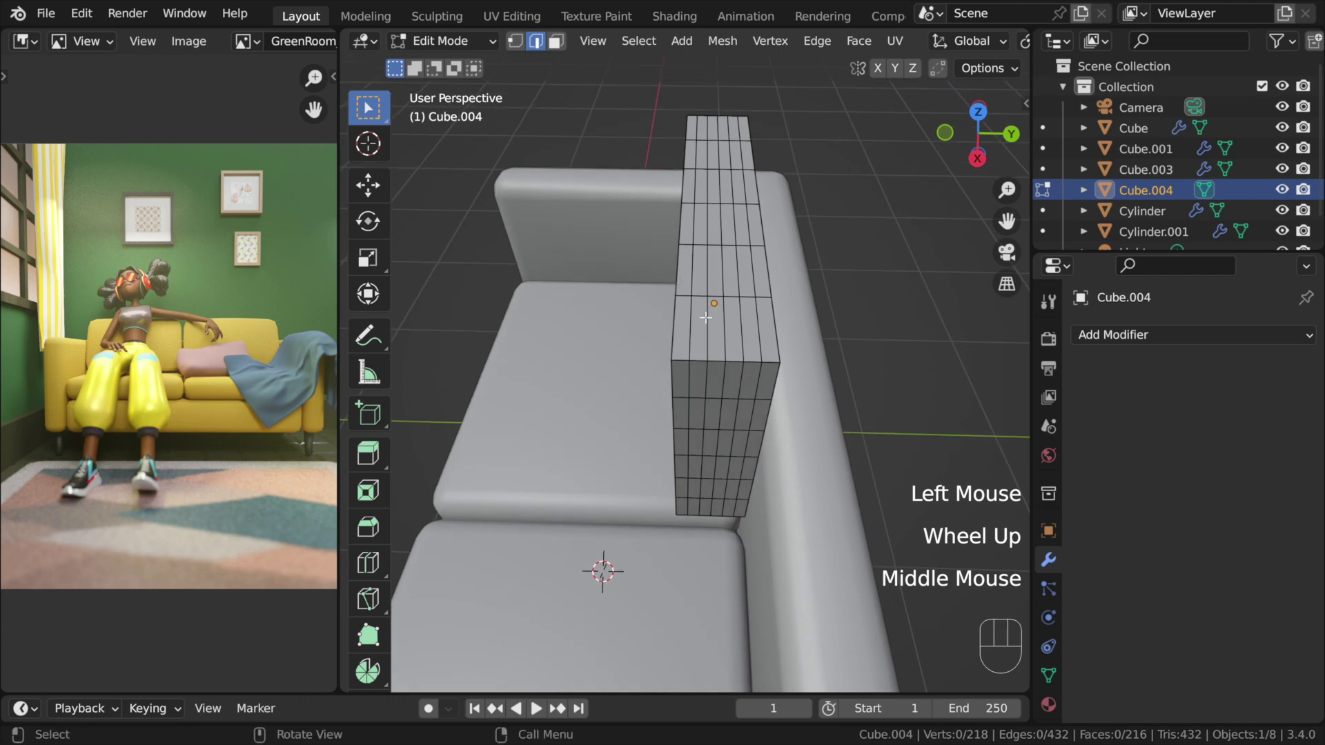
pyautogui.keyDown('alt'); pyautogui.click(706, 315); pyautogui.keyUp('alt')
pyautogui.keyDown('alt'); pyautogui.keyDown('shift'); pyautogui.click(740, 319); pyautogui.keyUp('shift'); pyautogui.keyUp('alt')
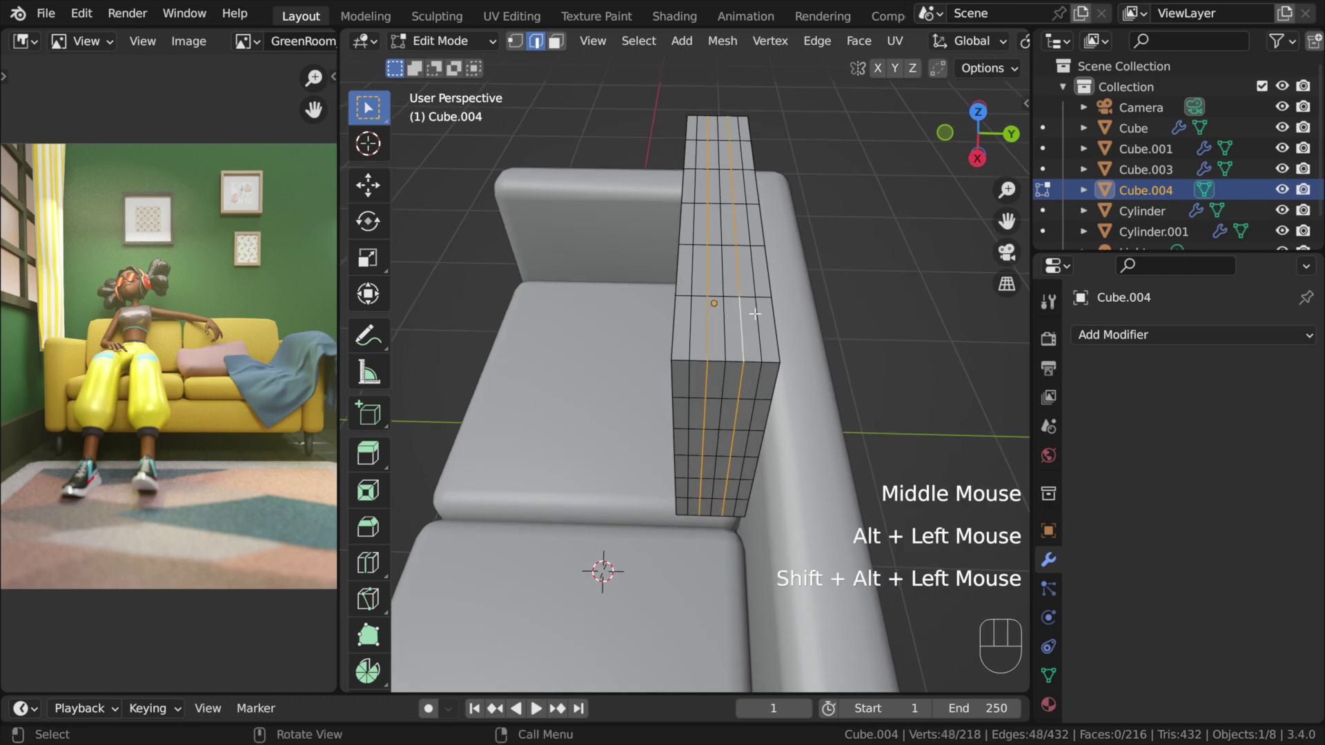
pyautogui.press('x')
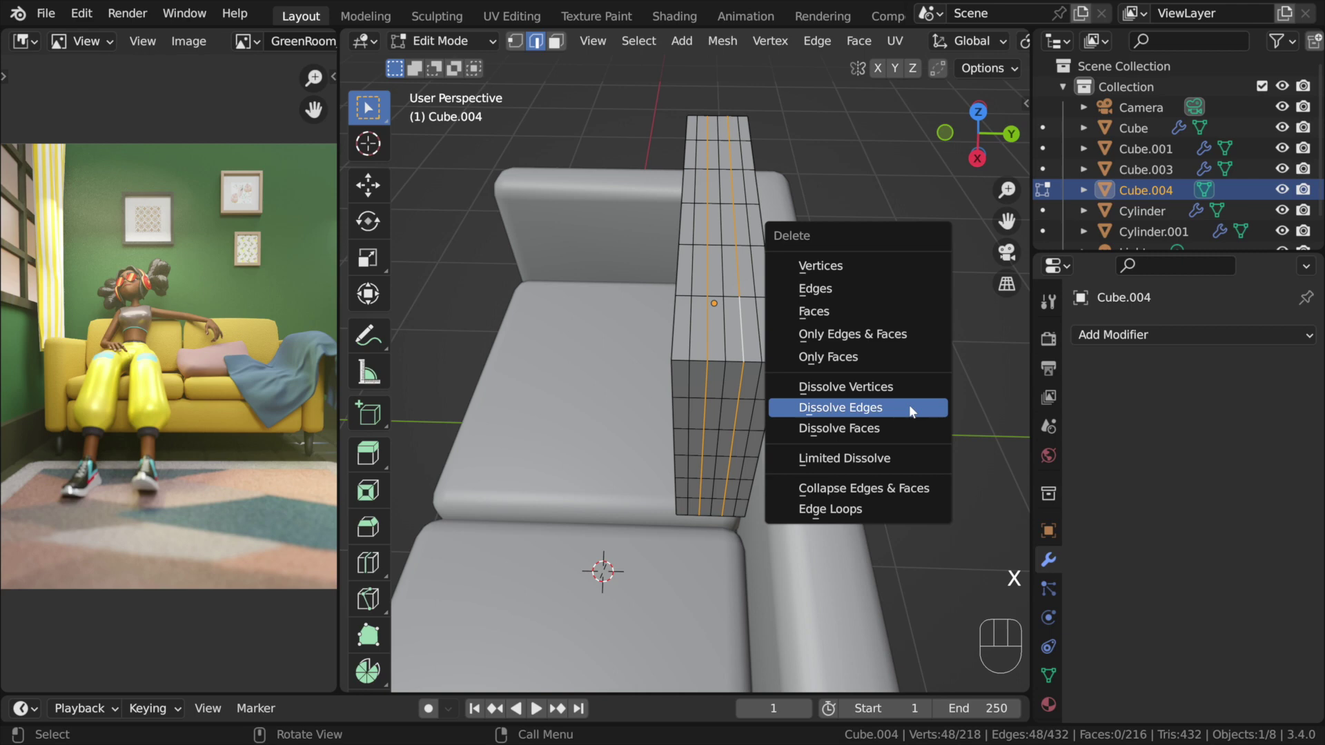
pyautogui.click(909, 407)
pyautogui.moveTo(875, 385); pyautogui.dragTo(1038, 133, button='middle')
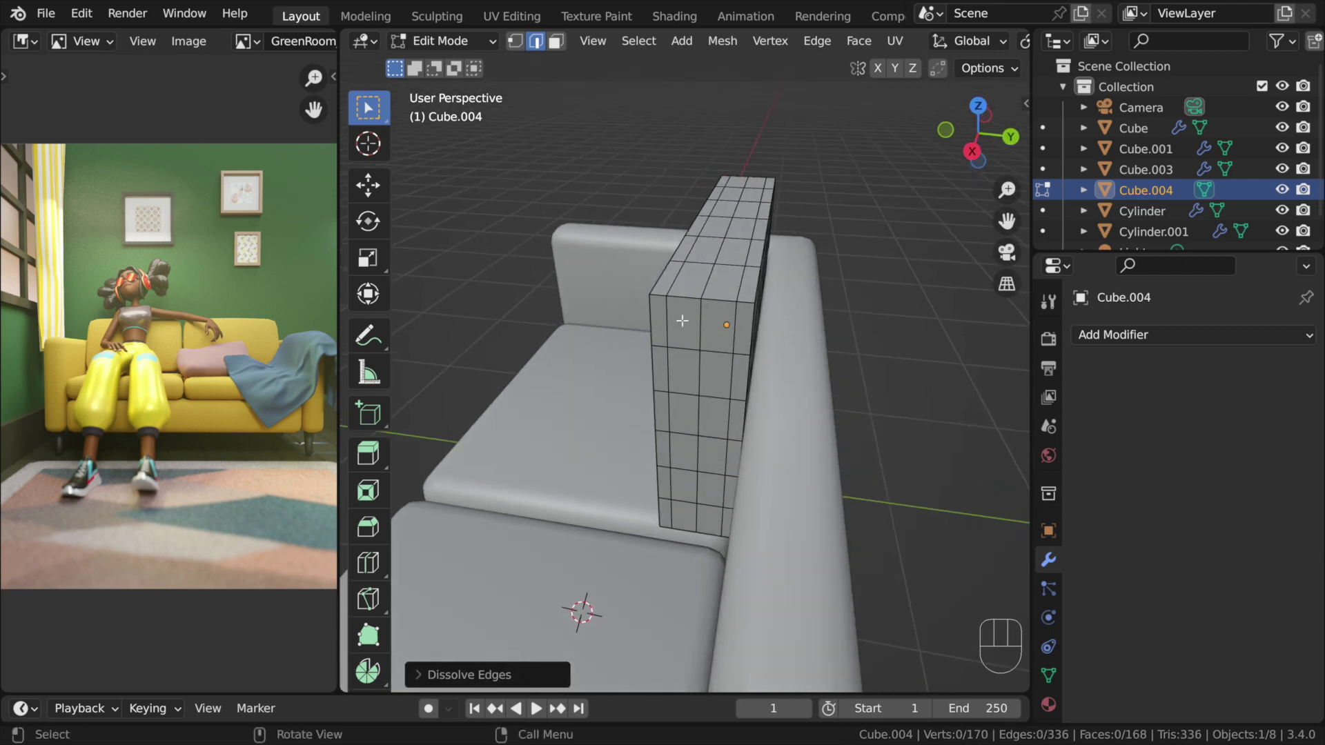
# Undo the edge loop dissolve on the back cushion slab and clear the selection
pyautogui.hotkey('ctrl', 'z')
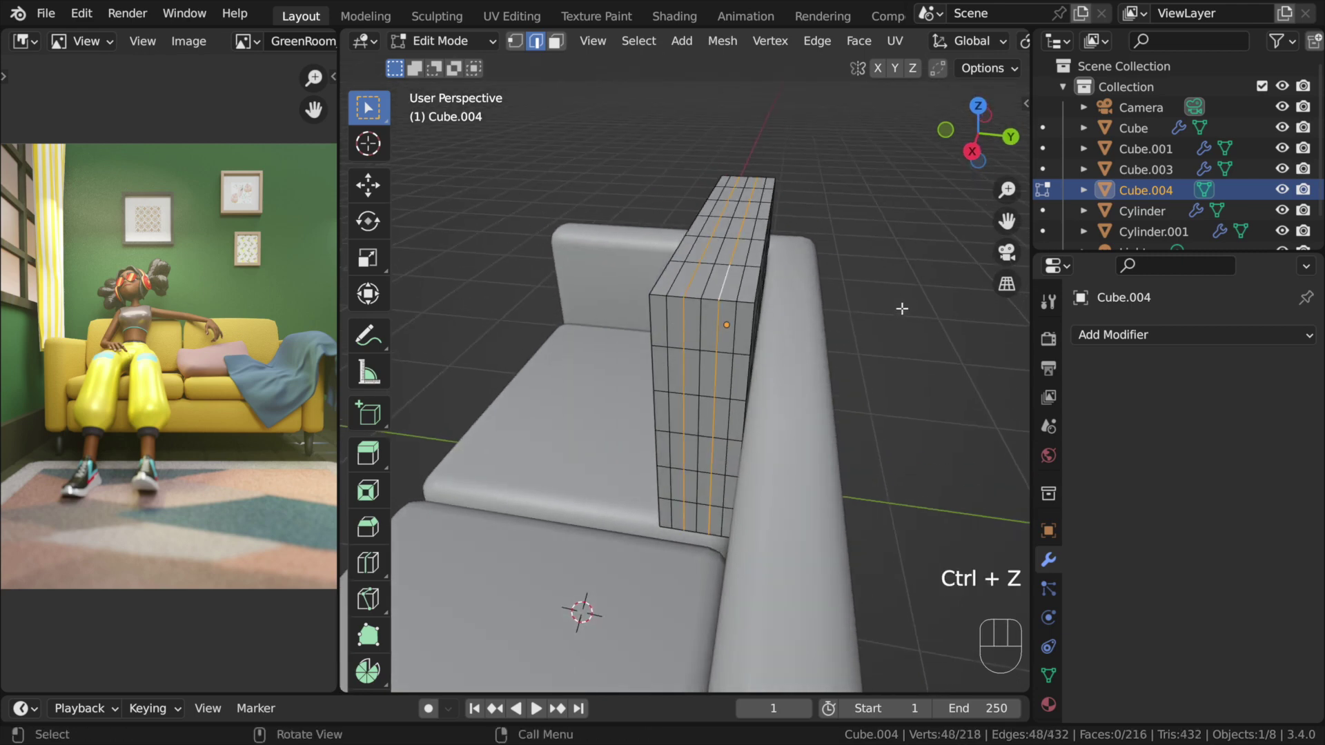
pyautogui.click(902, 309)
pyautogui.moveTo(901, 309); pyautogui.dragTo(815, 242, button='middle')
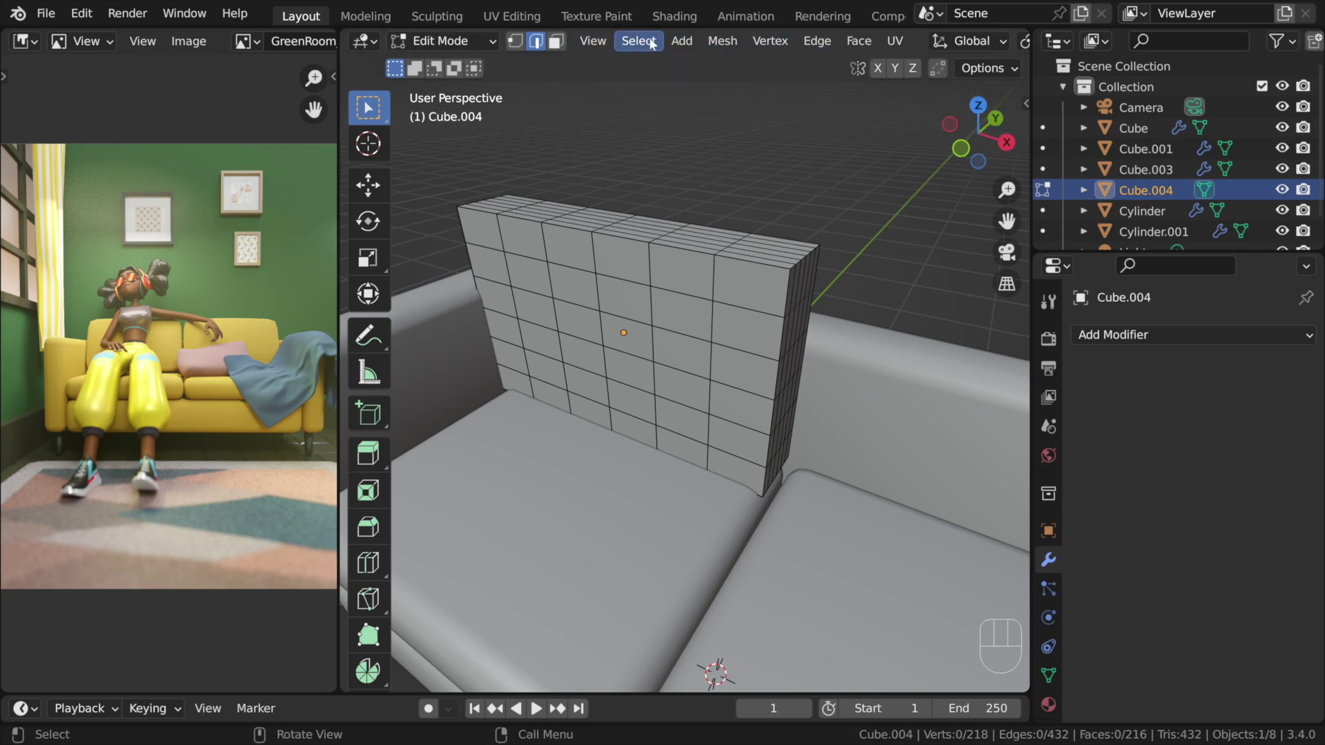
# Enable proportional editing with the Smooth falloff
pyautogui.scroll(-13, 756, 43)
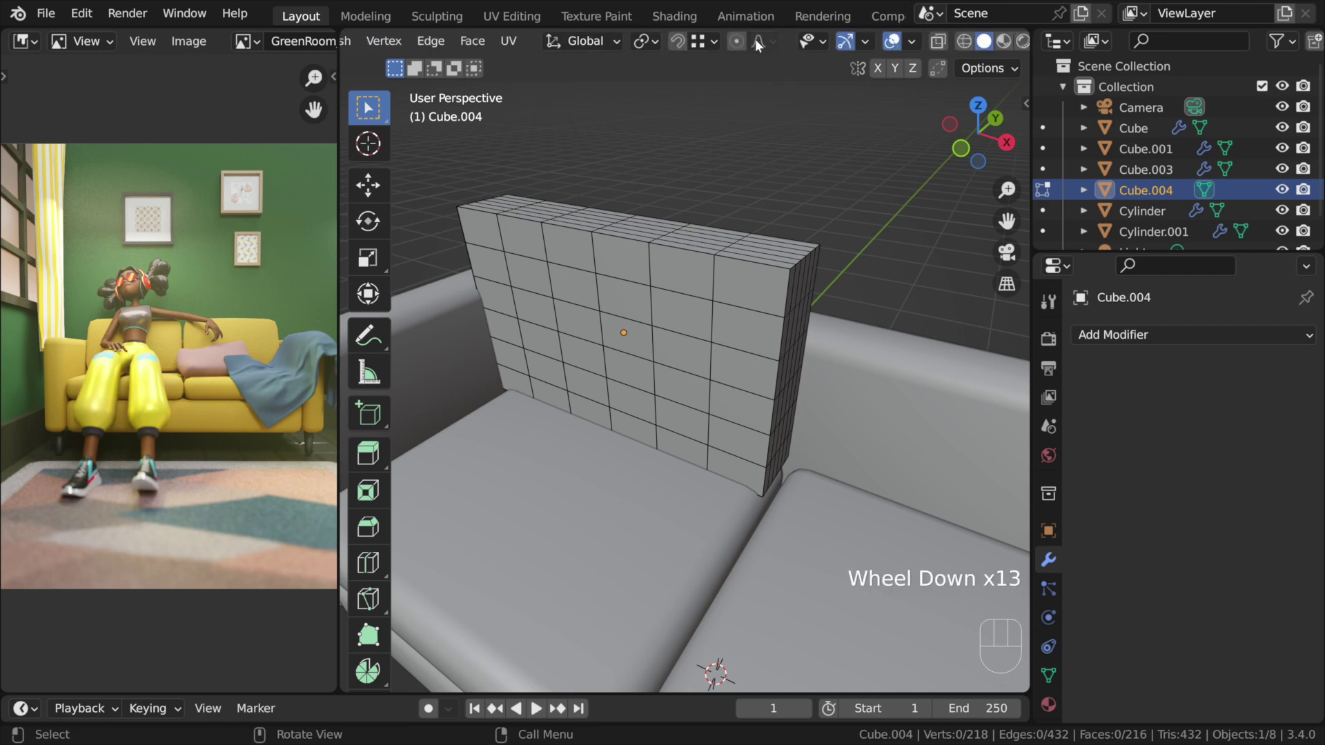
pyautogui.scroll(-2, 756, 43)
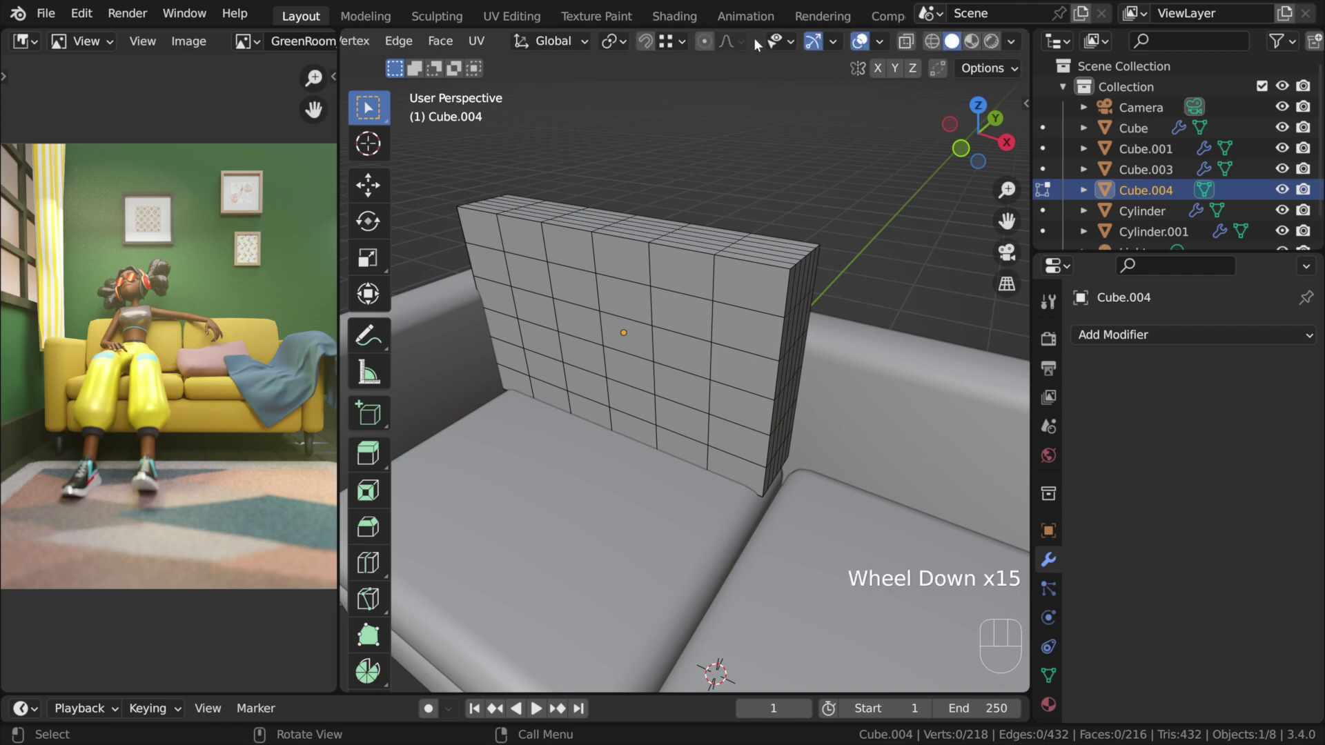
pyautogui.click(702, 42)
pyautogui.click(736, 43)
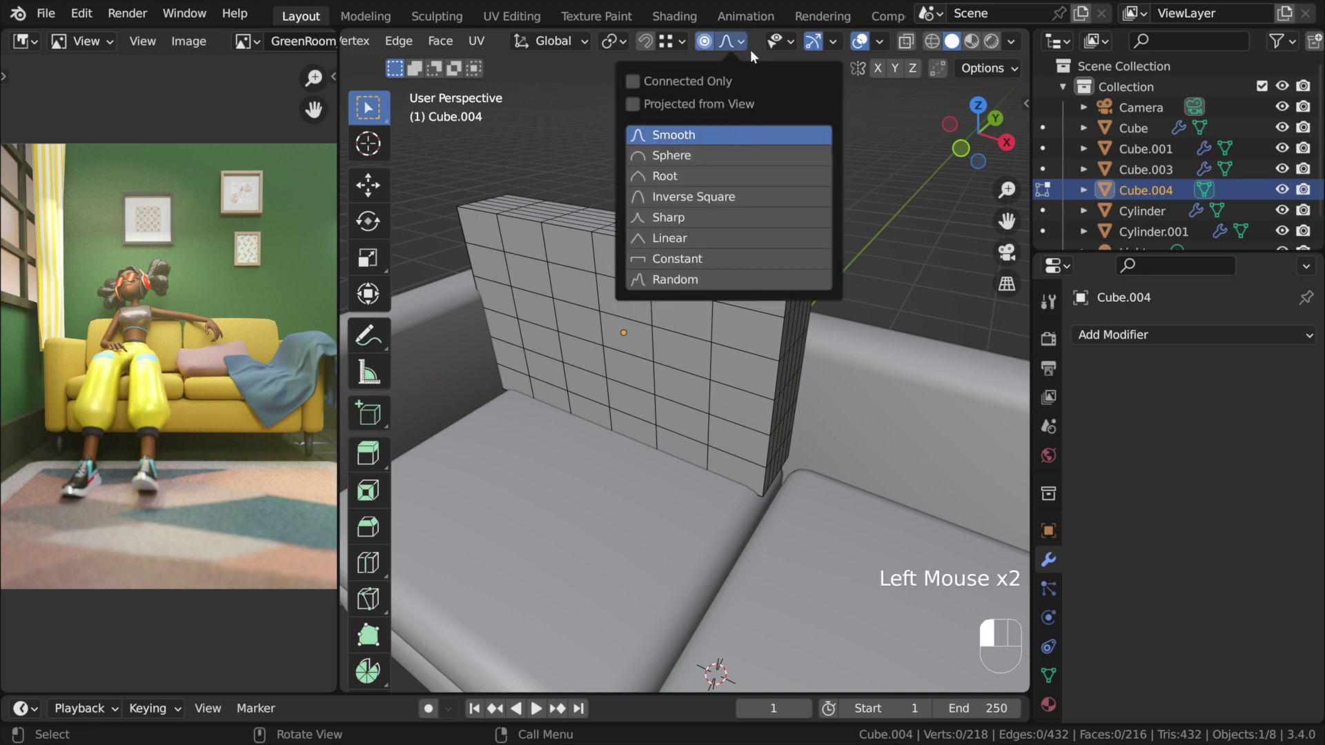
pyautogui.scroll(-2, 711, 328)
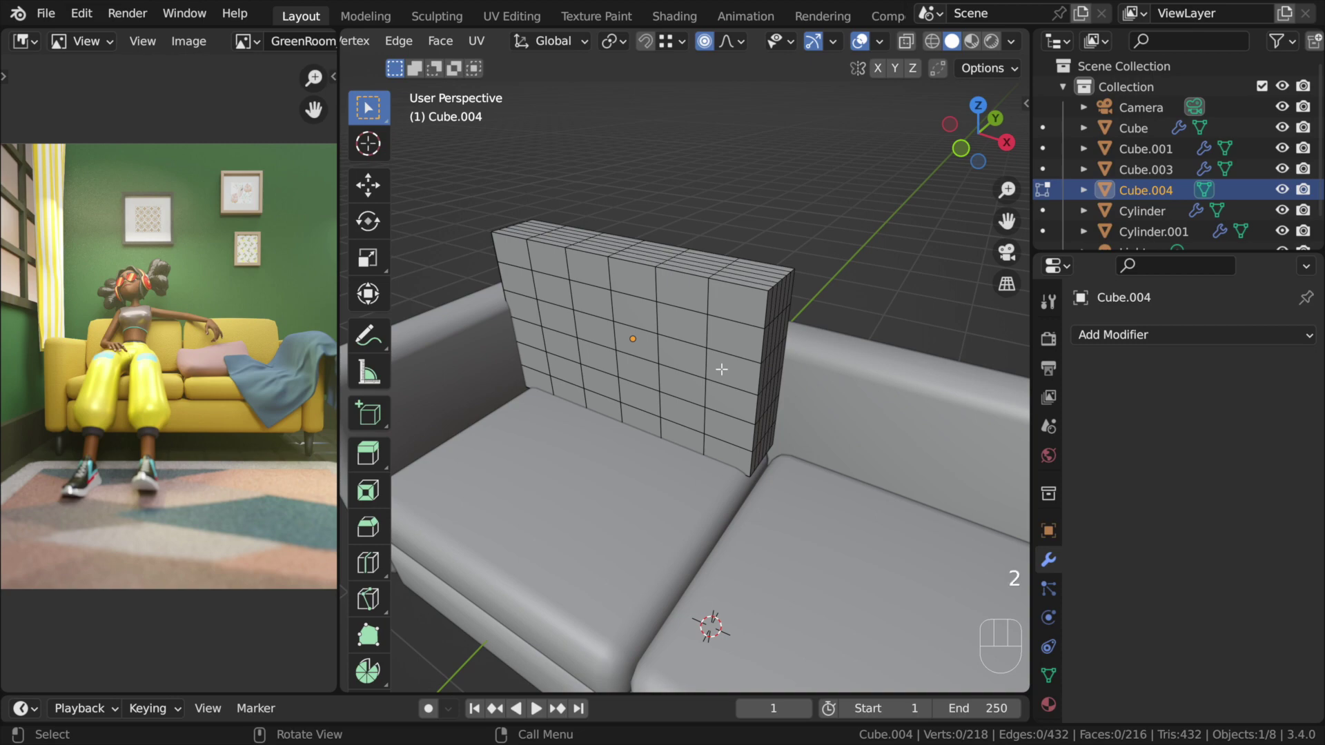
# Select the horizontal edge loop running around the slab at mid-height
pyautogui.keyDown('alt'); pyautogui.click(683, 372); pyautogui.keyUp('alt')
pyautogui.moveTo(683, 372); pyautogui.dragTo(585, 381, button='middle')
pyautogui.scroll(-2, 584, 380)
pyautogui.scroll(-1, 747, 413)
pyautogui.moveTo(747, 413); pyautogui.dragTo(677, 388, button='middle')
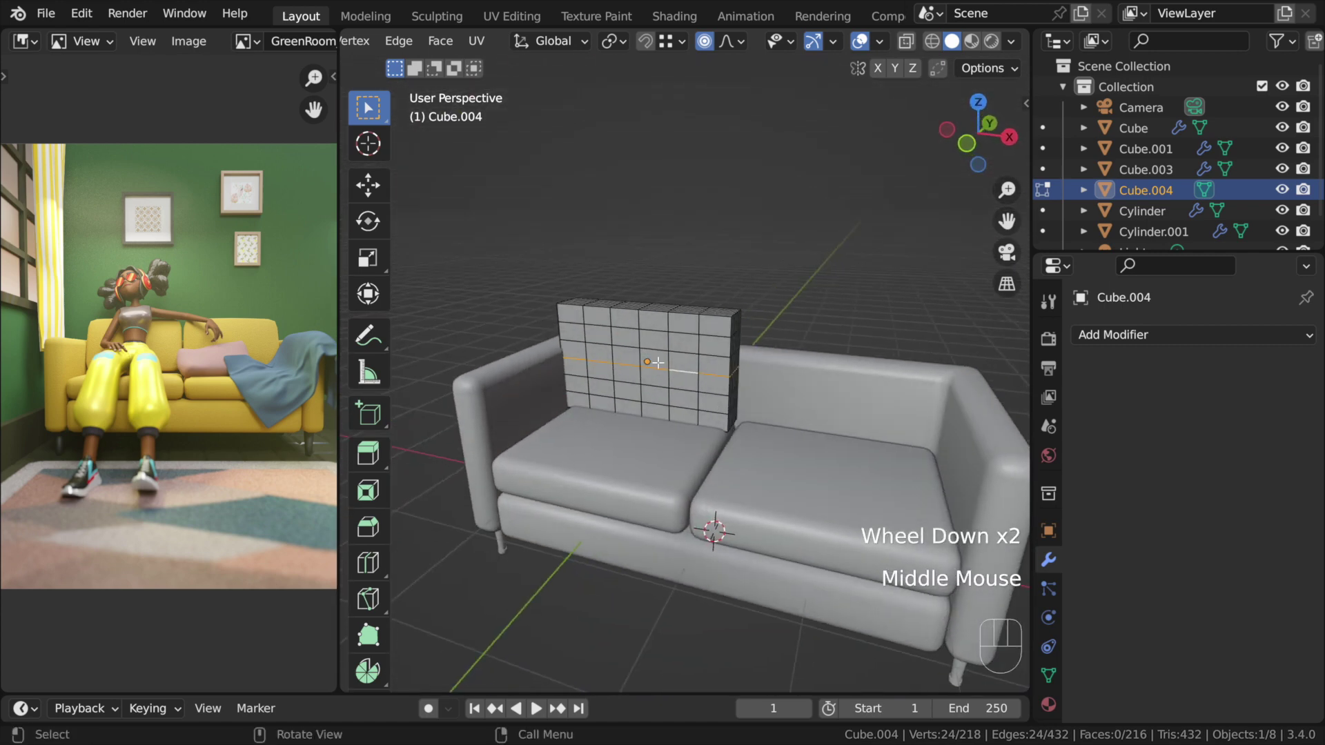
# Try scaling the mid-height loop with the proportional size enlarged to 4.18
pyautogui.press('s')
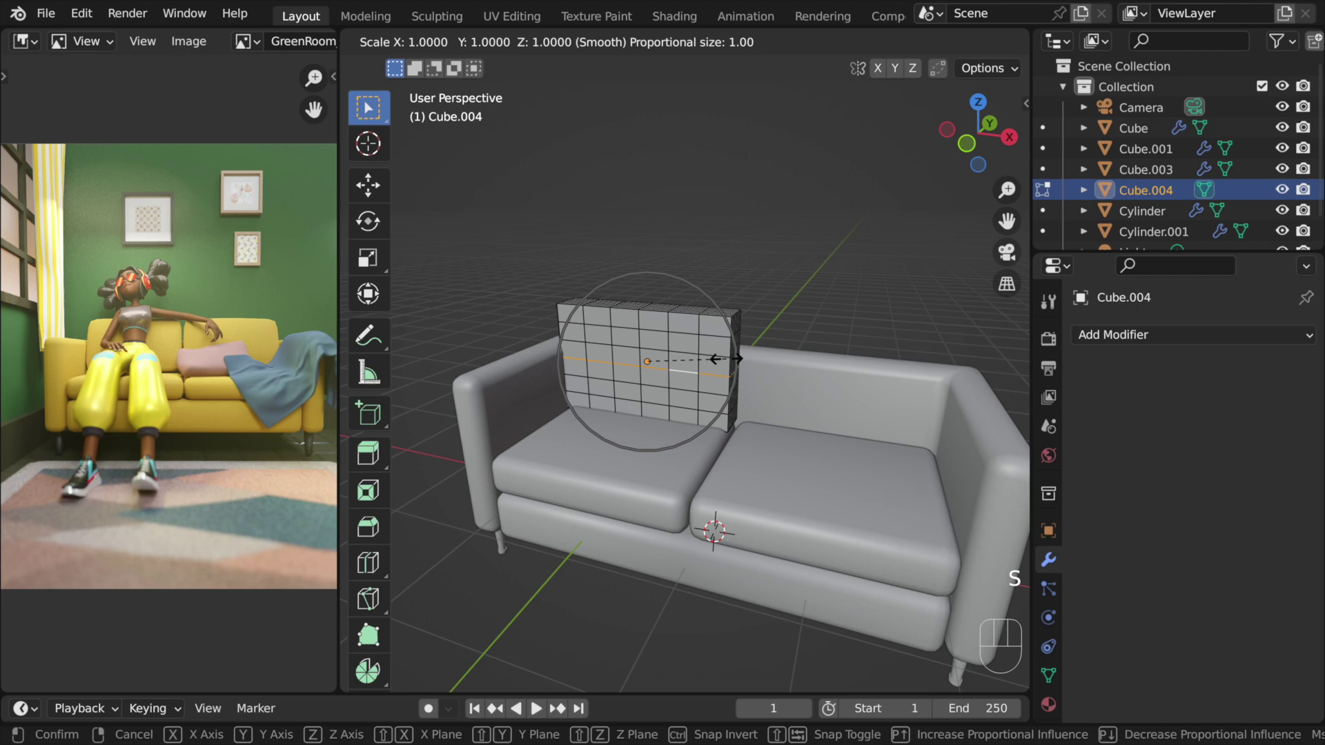
pyautogui.rightClick(721, 361)
pyautogui.scroll(7, 718, 361)
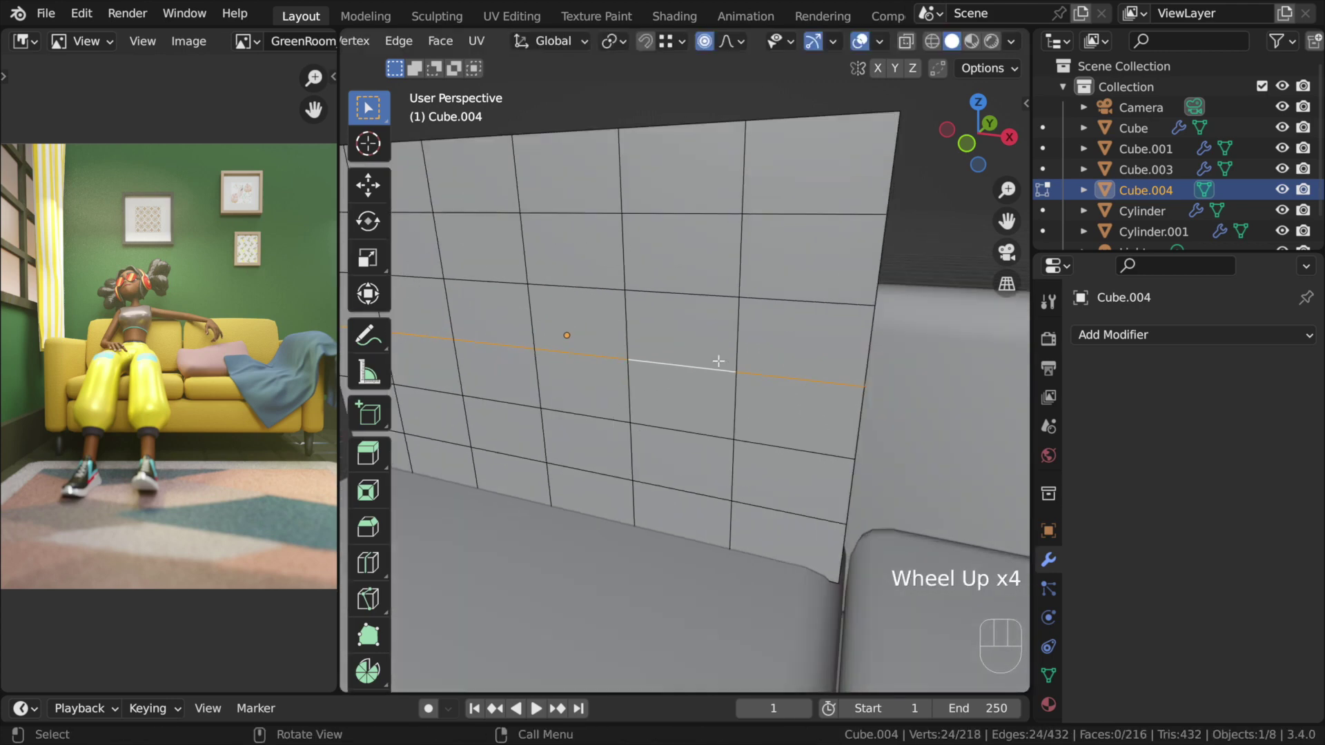
pyautogui.scroll(-6, 719, 361)
pyautogui.press('s')
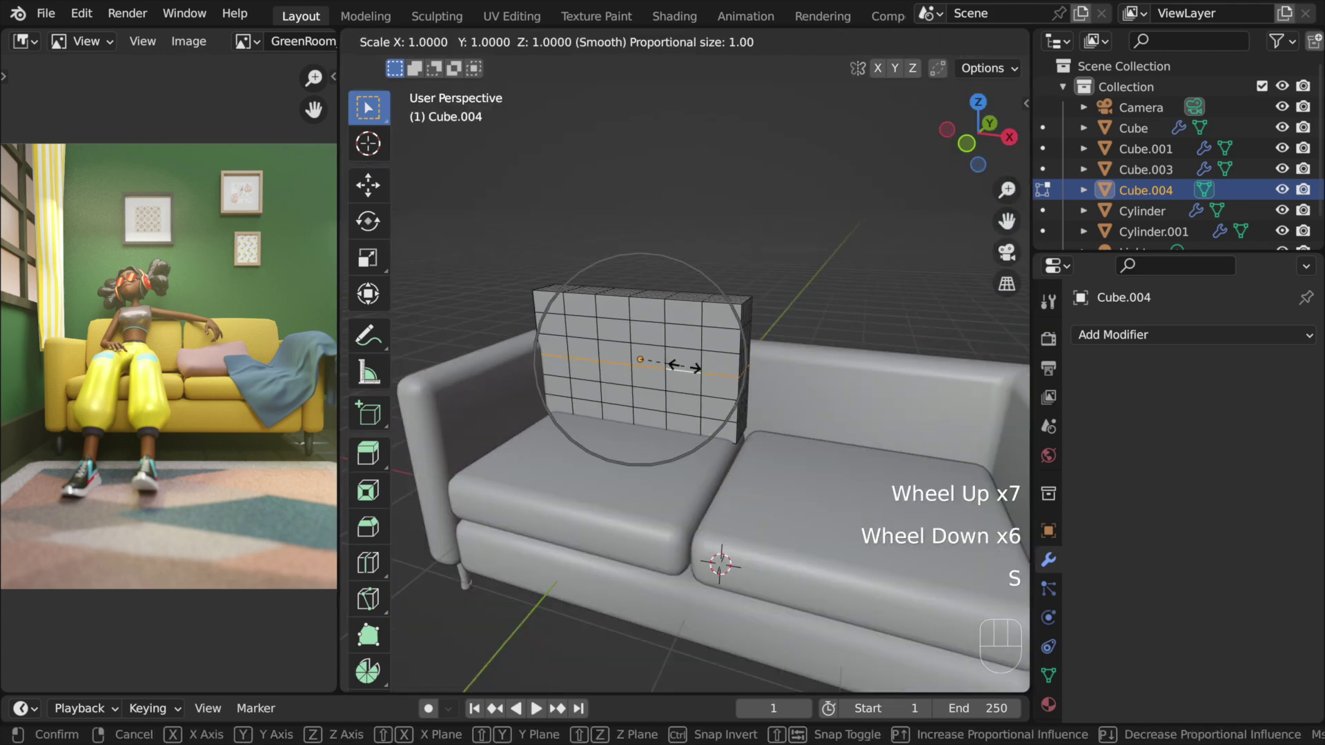
pyautogui.scroll(-15, 683, 364)
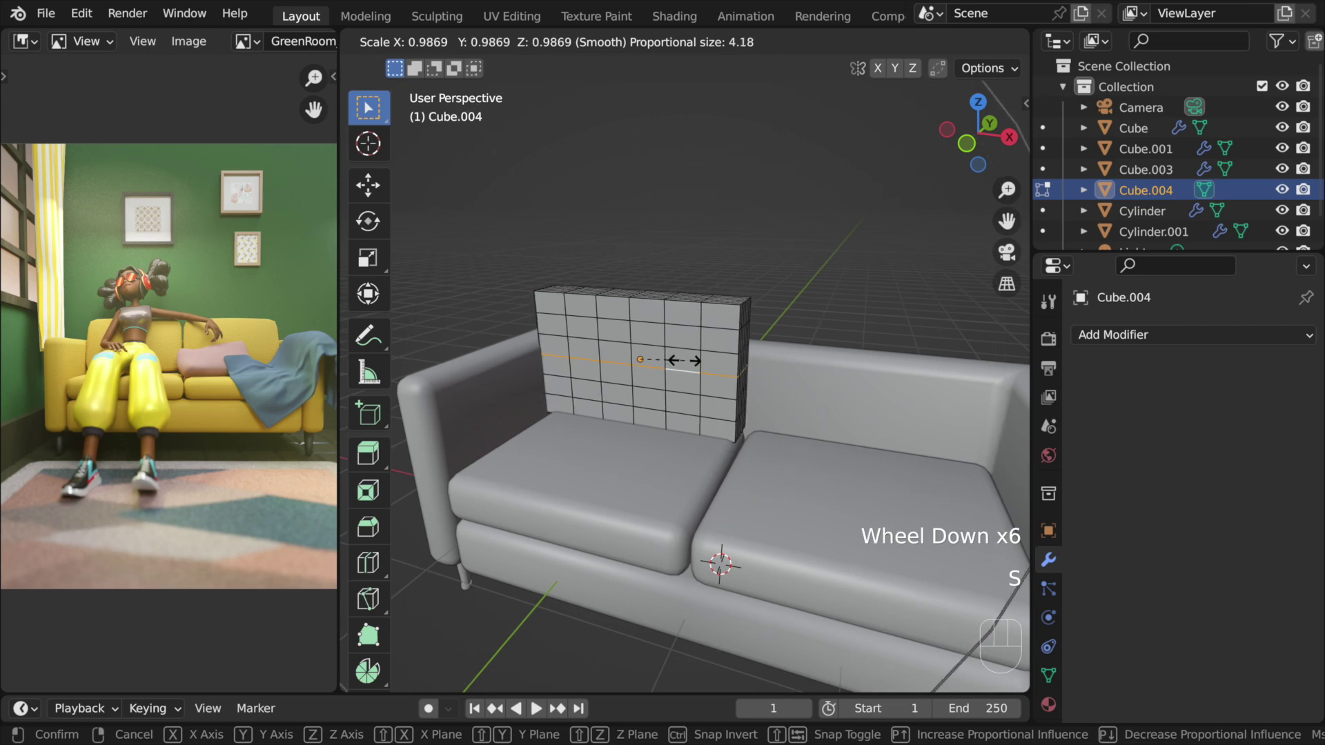
pyautogui.rightClick(683, 360)
# Try scaling the mid-height loop with the proportional size raised further to 5.05
pyautogui.scroll(6, 683, 361)
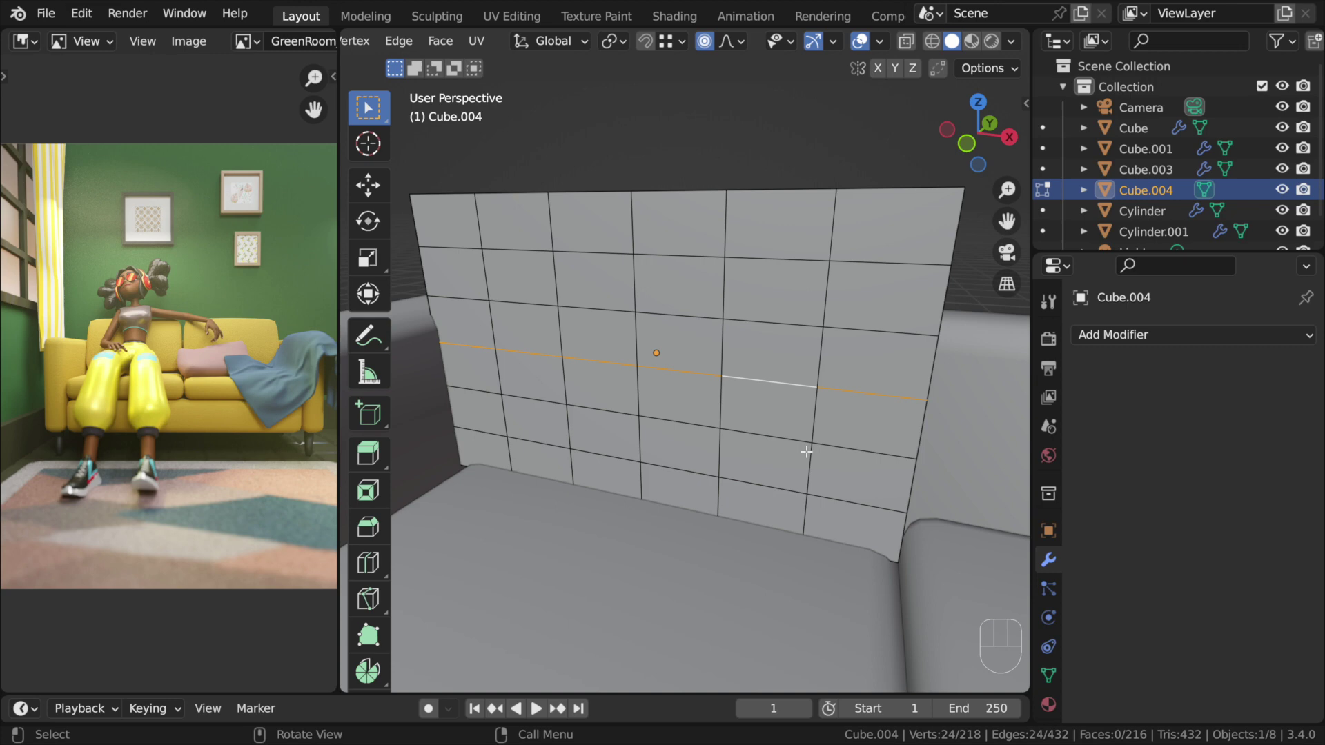
pyautogui.press('s')
pyautogui.rightClick(792, 274)
pyautogui.press('s')
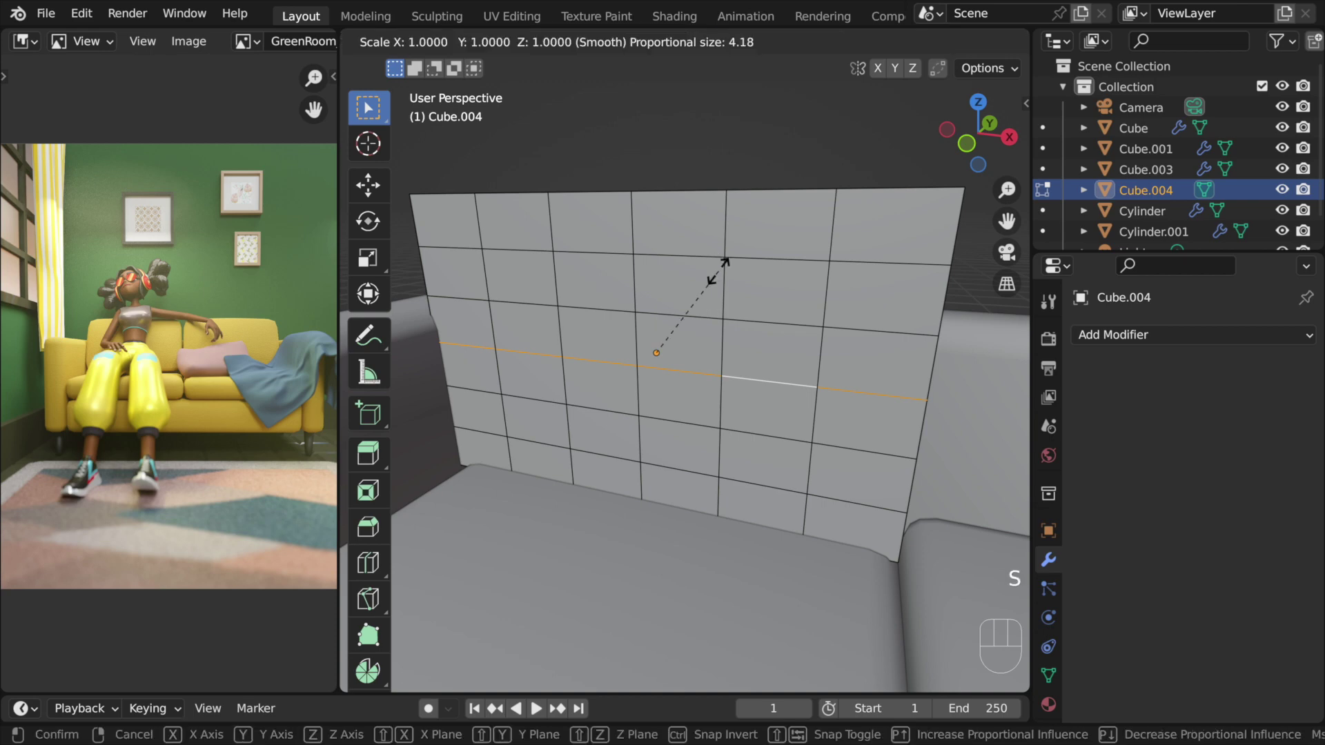
pyautogui.scroll(-2, 720, 271)
pyautogui.click(708, 263)
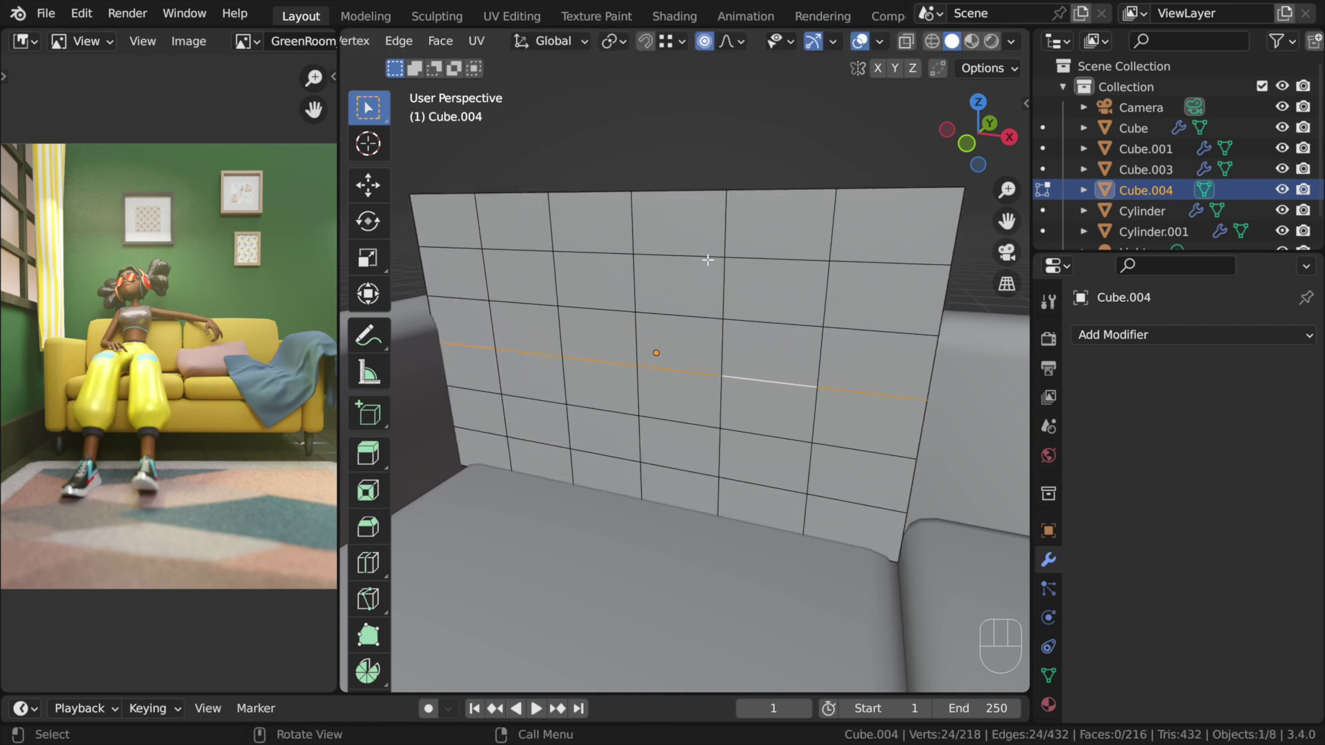
pyautogui.scroll(-1, 710, 269)
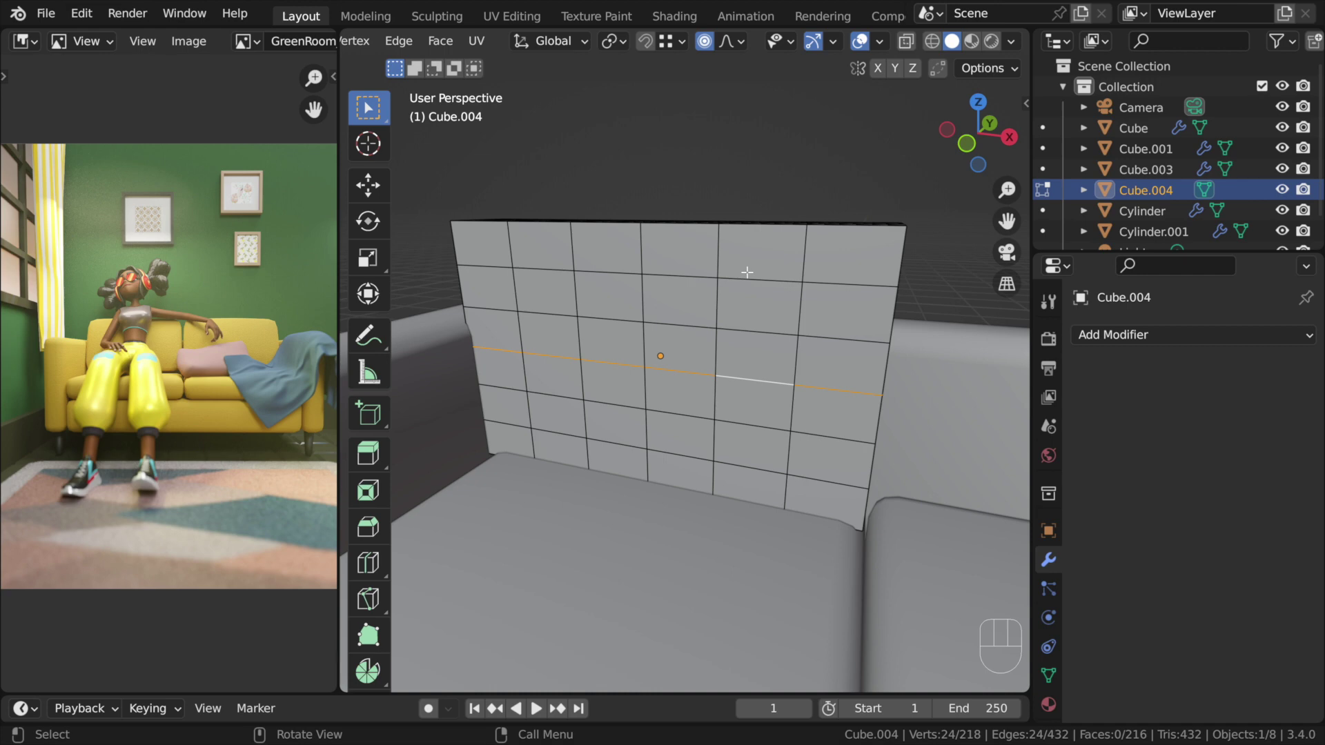
# Reduce the proportional editing influence size to 0.83, leaving the loop unscaled
pyautogui.scroll(-10, 745, 276)
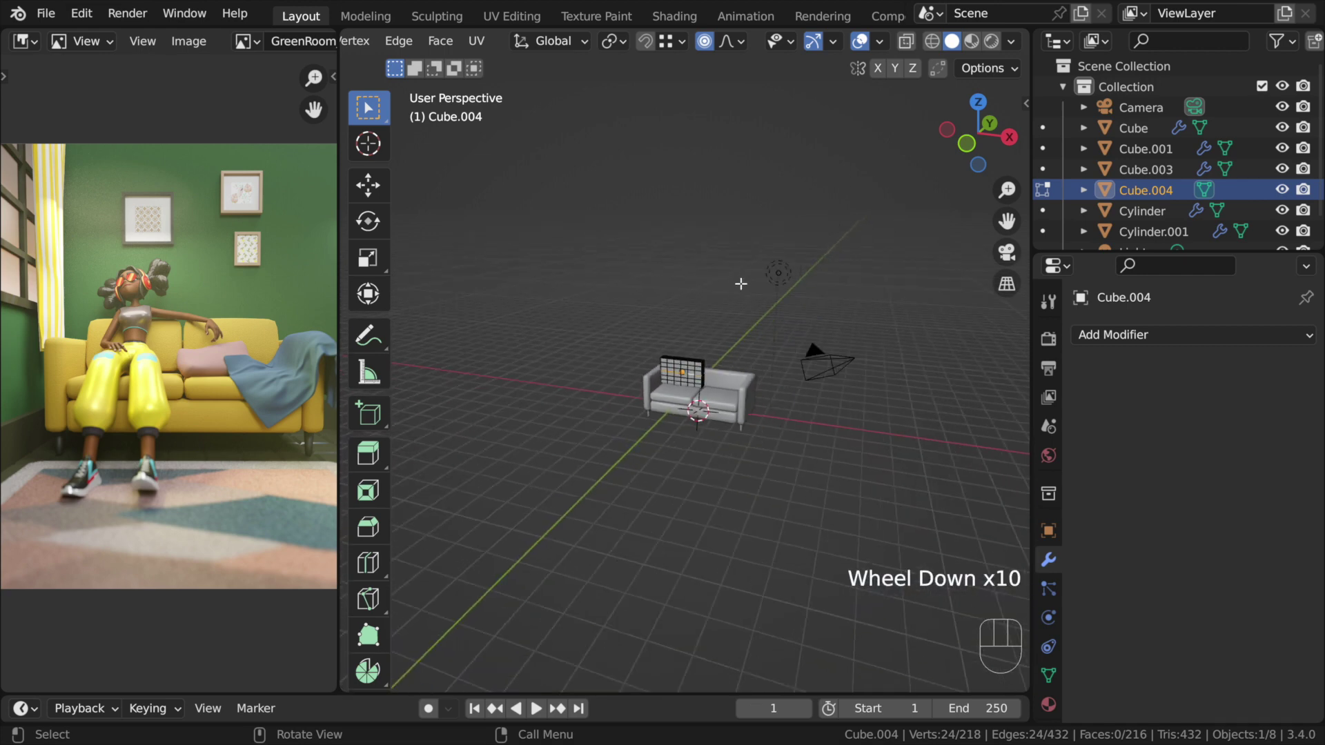
pyautogui.press('s')
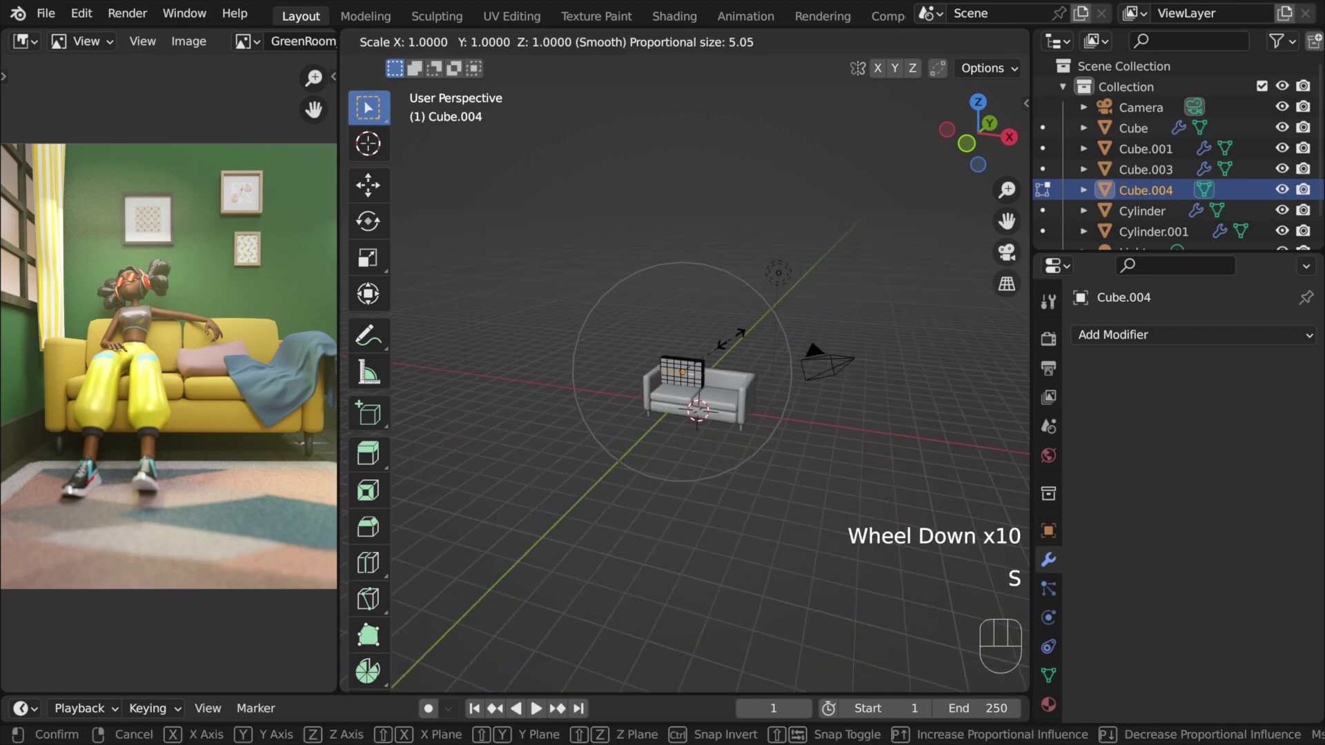
pyautogui.scroll(7, 730, 338)
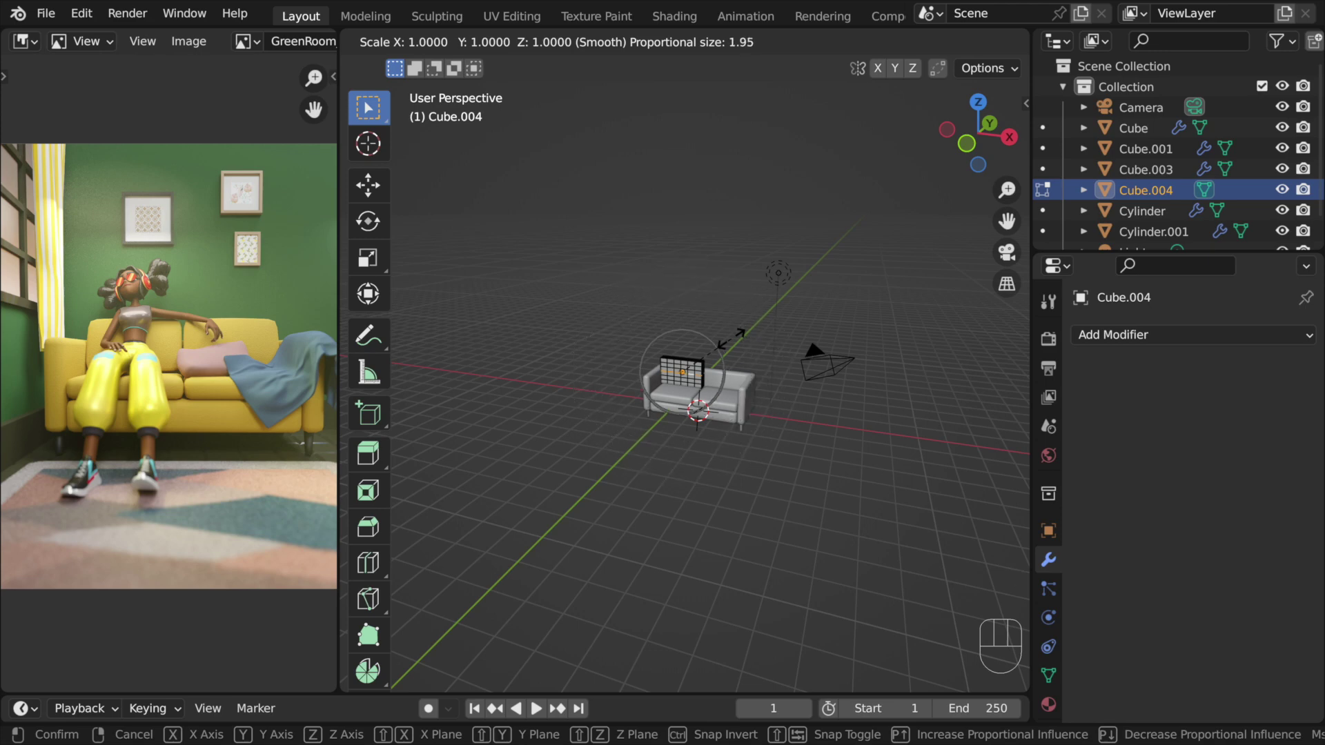
pyautogui.scroll(-2, 731, 338)
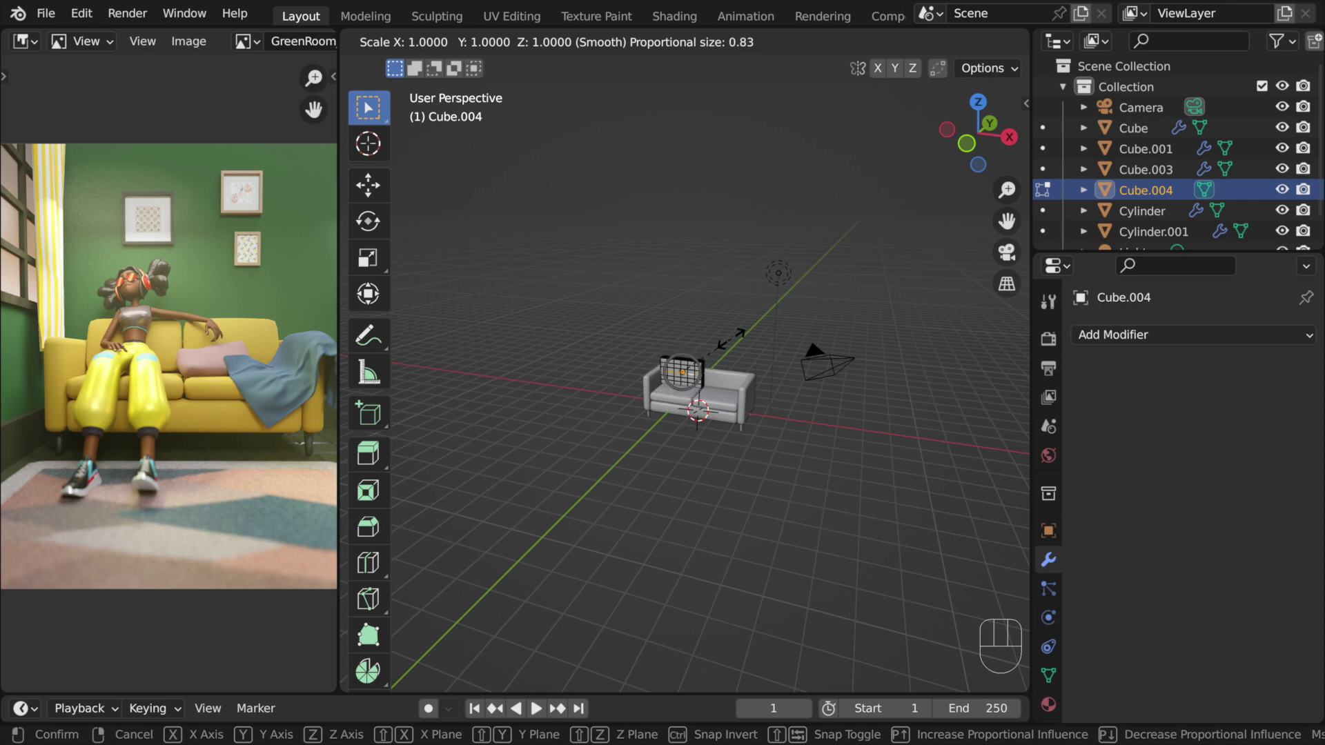
pyautogui.click(730, 338)
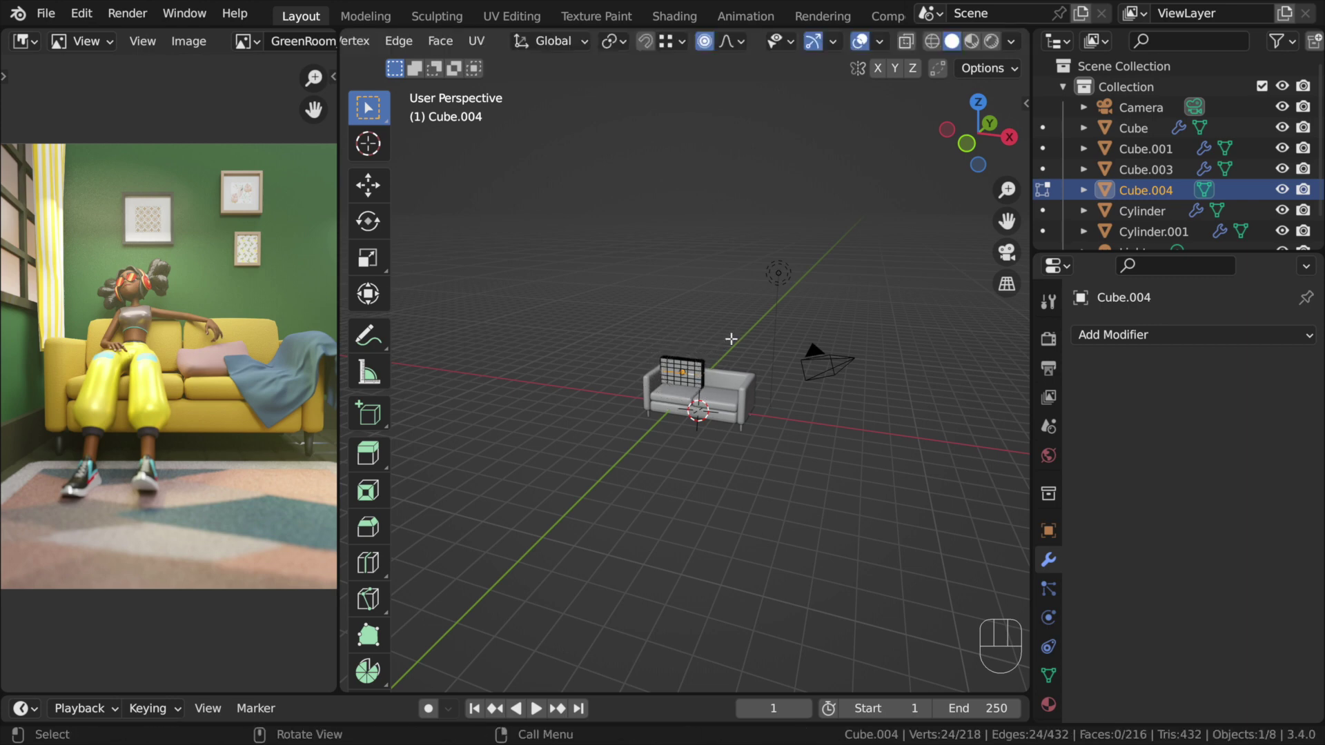
# Try shrinking the mid-height loop to about 0.92 with the proportional size at 0.83
pyautogui.scroll(10, 683, 358)
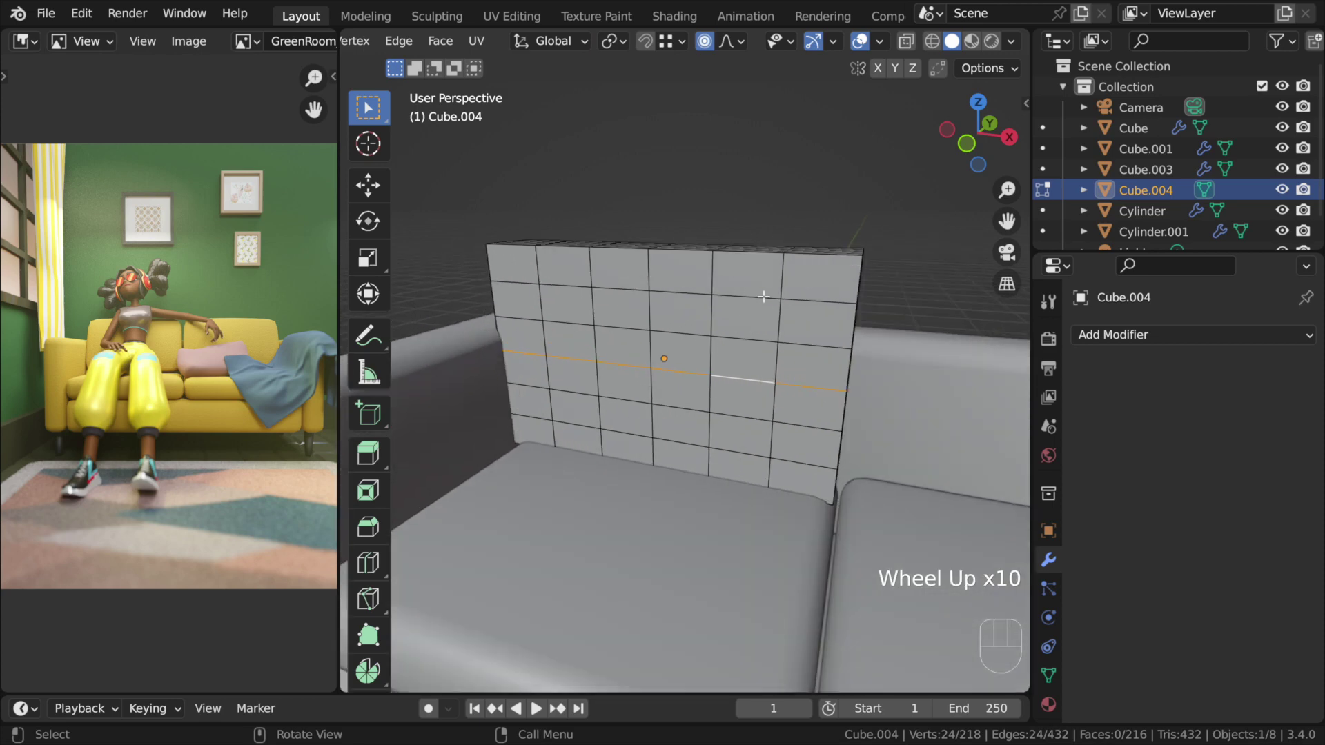
pyautogui.press('s')
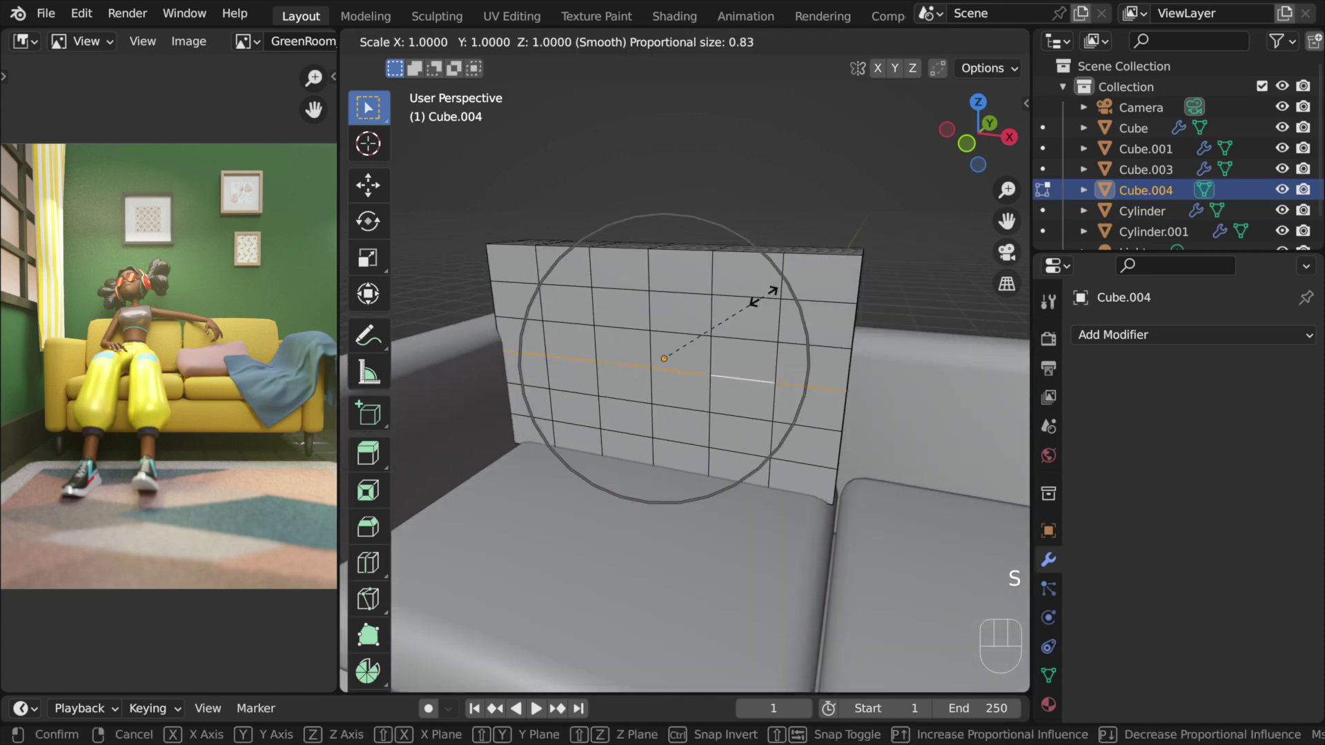
pyautogui.click(764, 296)
pyautogui.moveTo(715, 315); pyautogui.dragTo(748, 287, button='middle')
pyautogui.press('s')
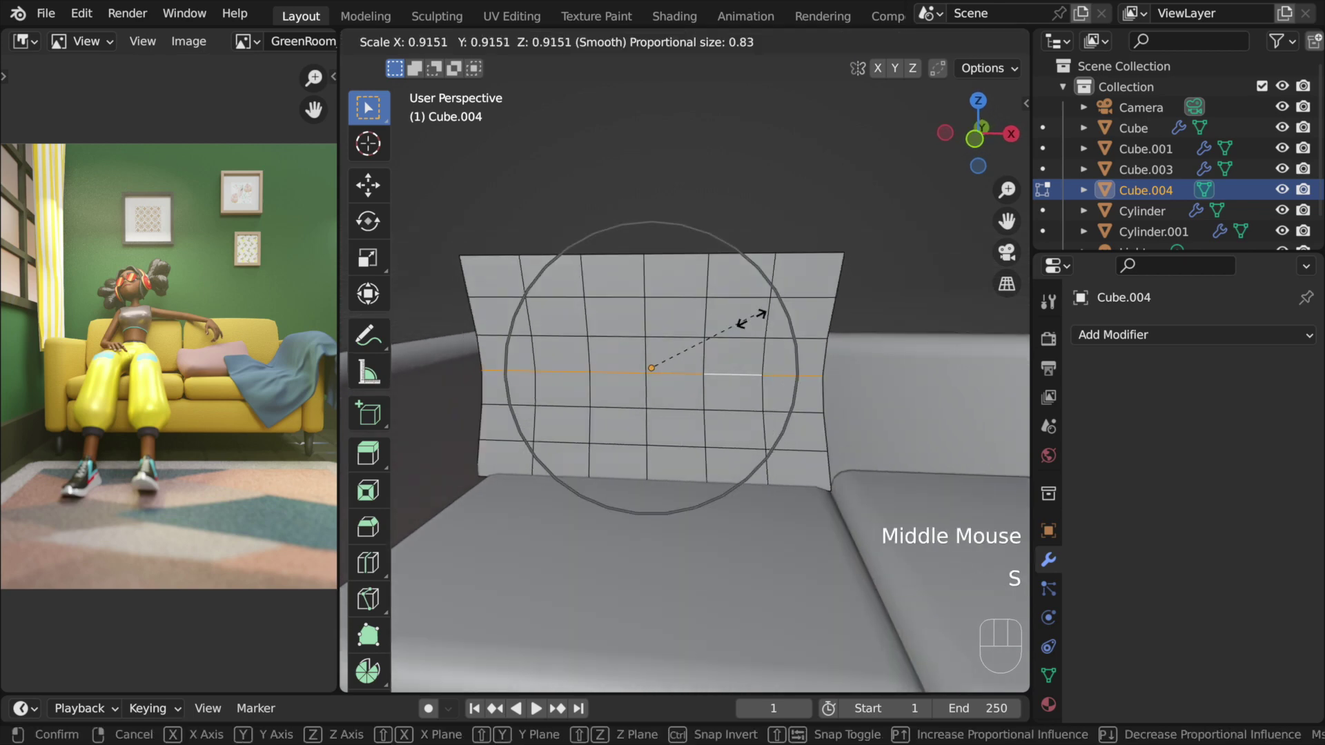
pyautogui.rightClick(722, 308)
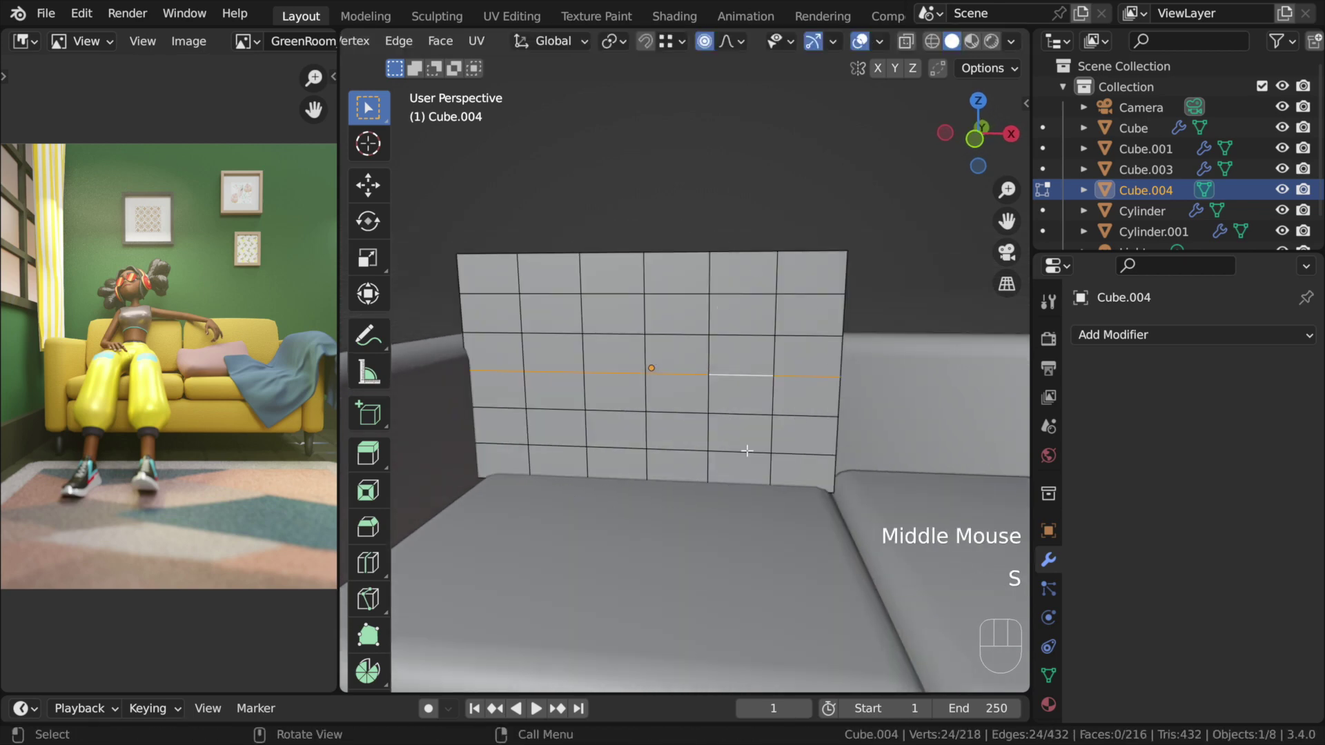
pyautogui.scroll(-8, 787, 381)
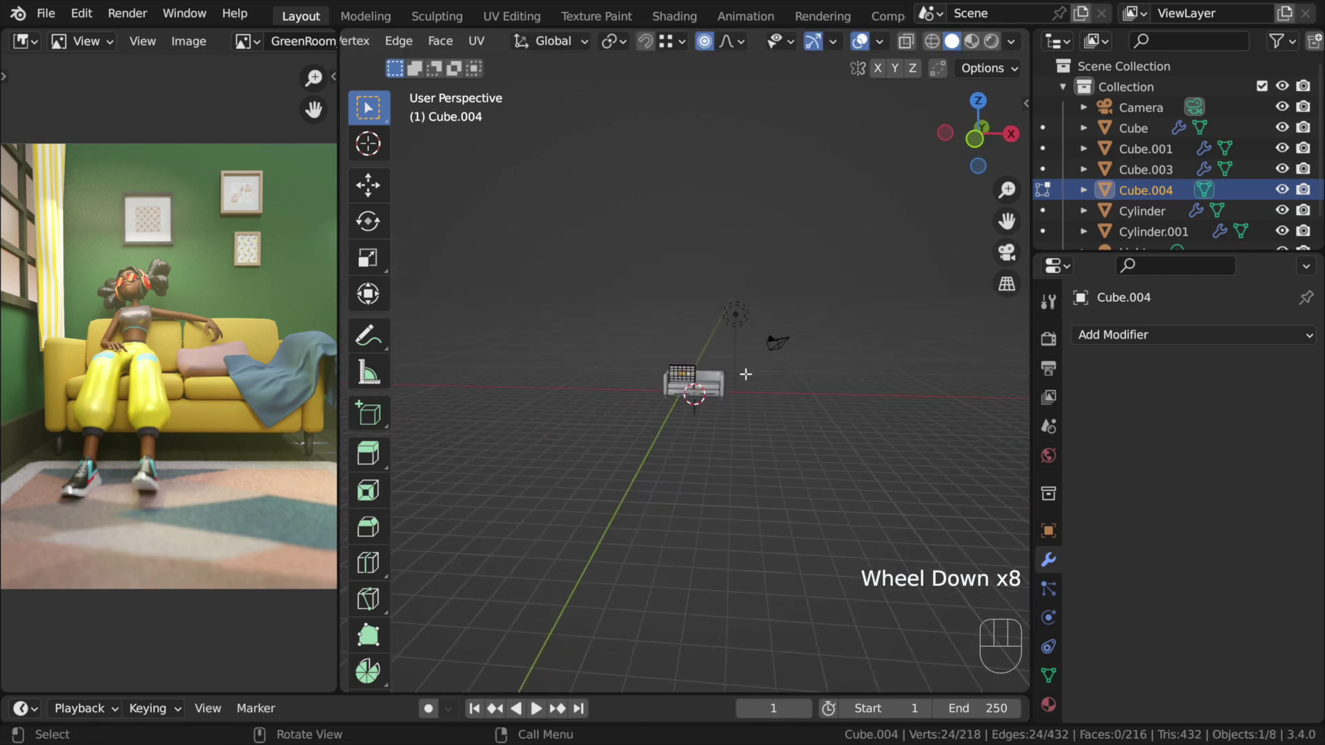
pyautogui.press('s')
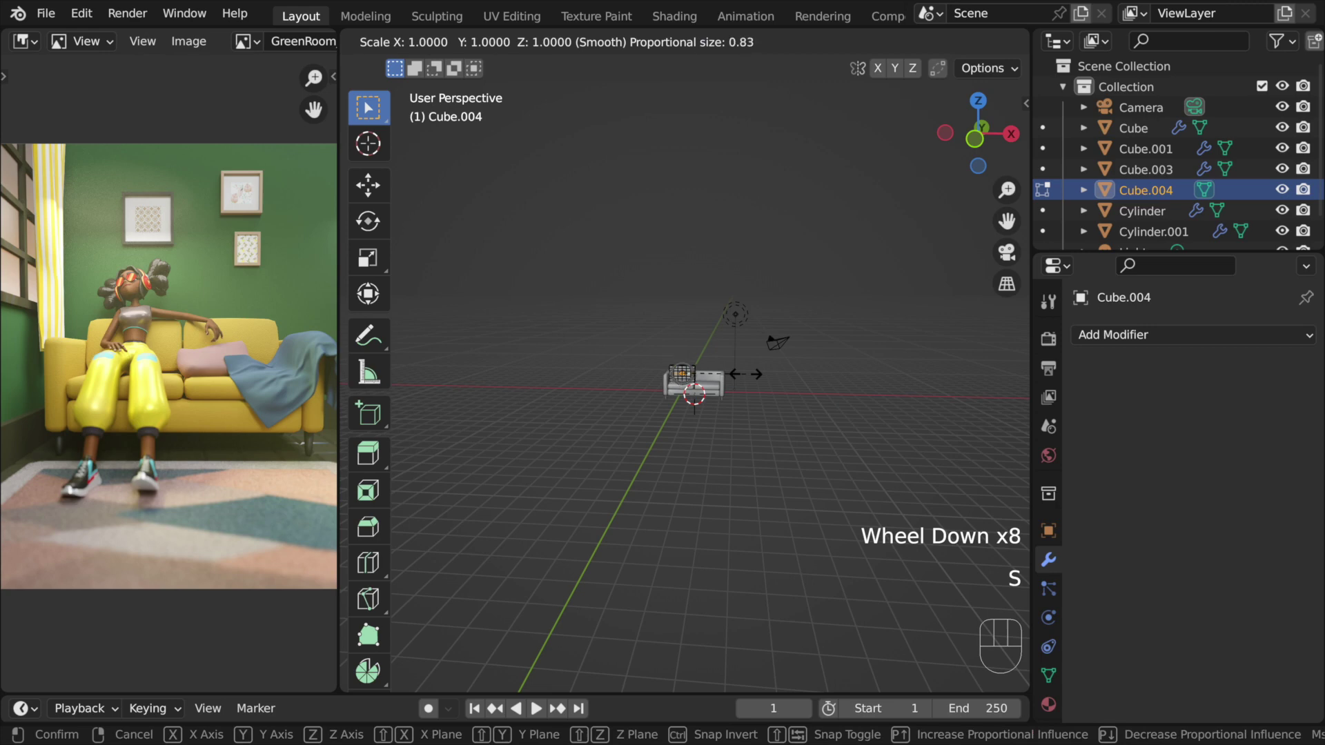
pyautogui.rightClick(741, 376)
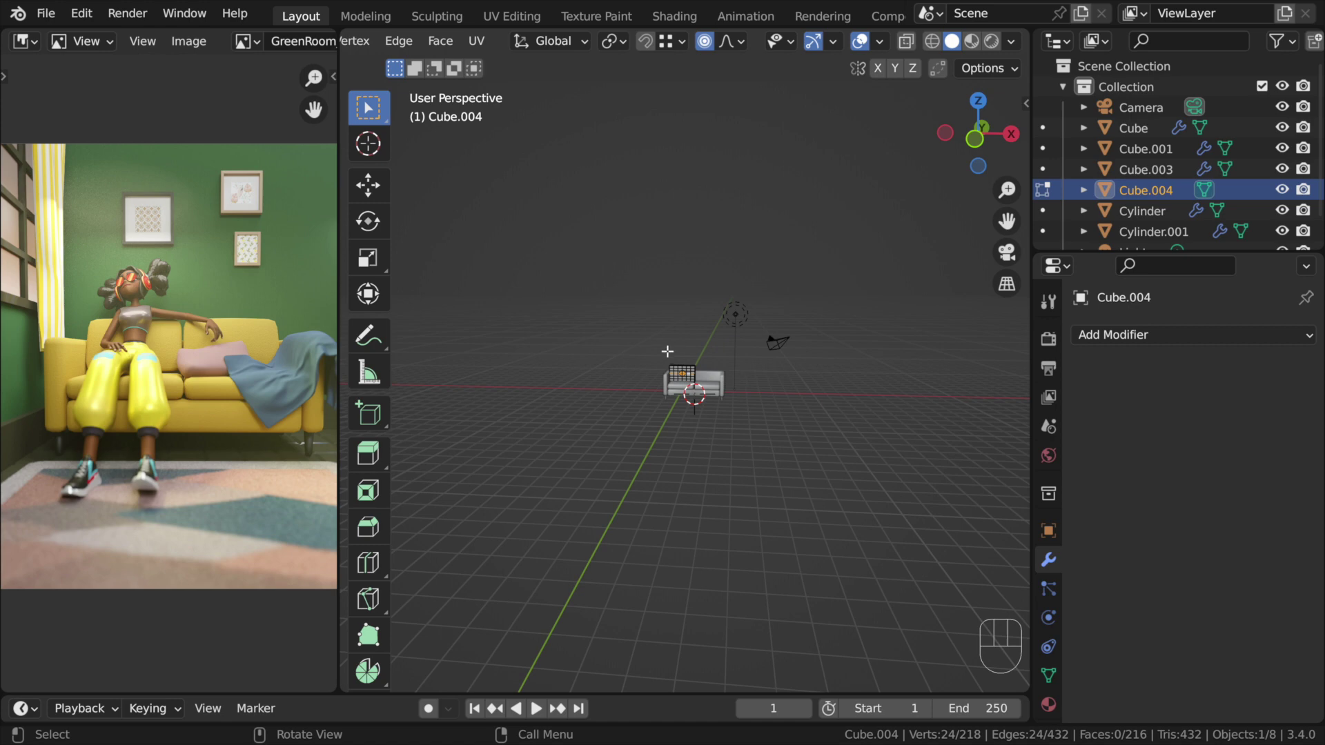
# Set the proportional editing size to 1.10 while test-scaling the mid-height loop, discarding the scaling itself
pyautogui.scroll(9, 668, 351)
pyautogui.press('s')
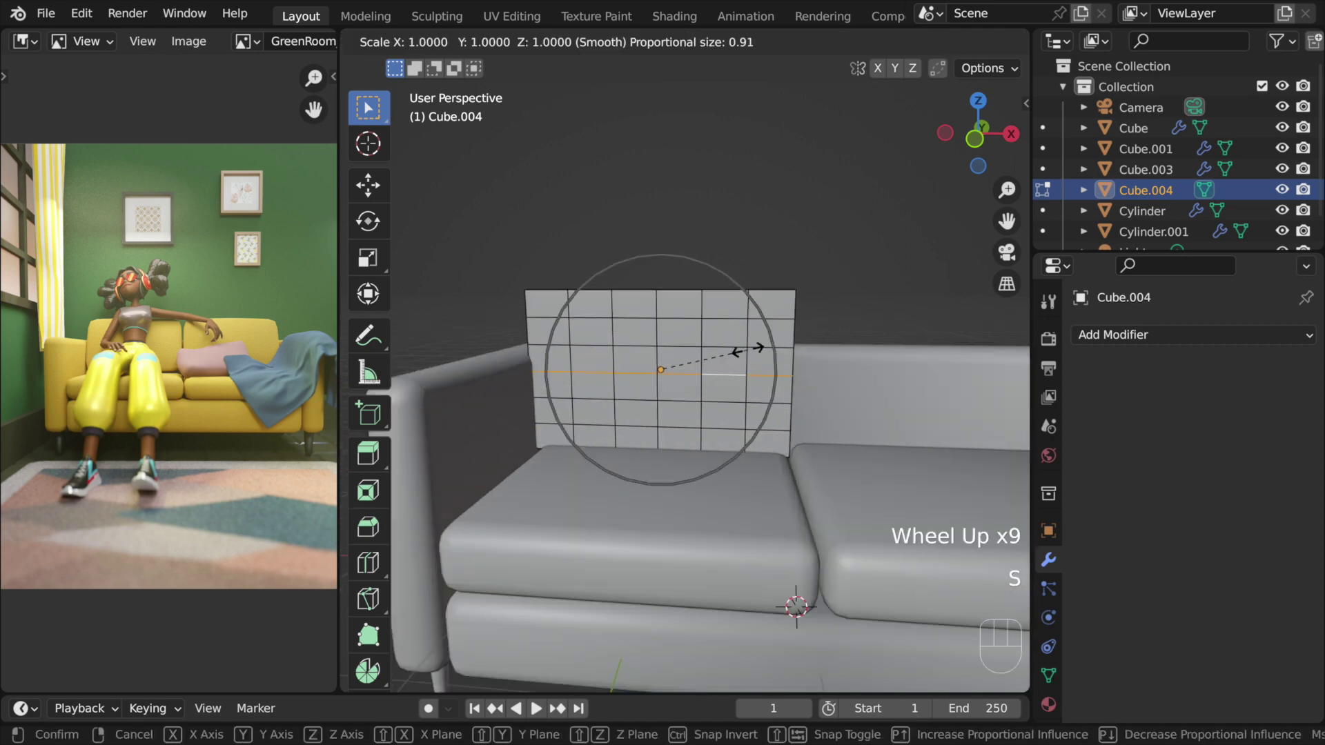
pyautogui.scroll(1, 749, 350)
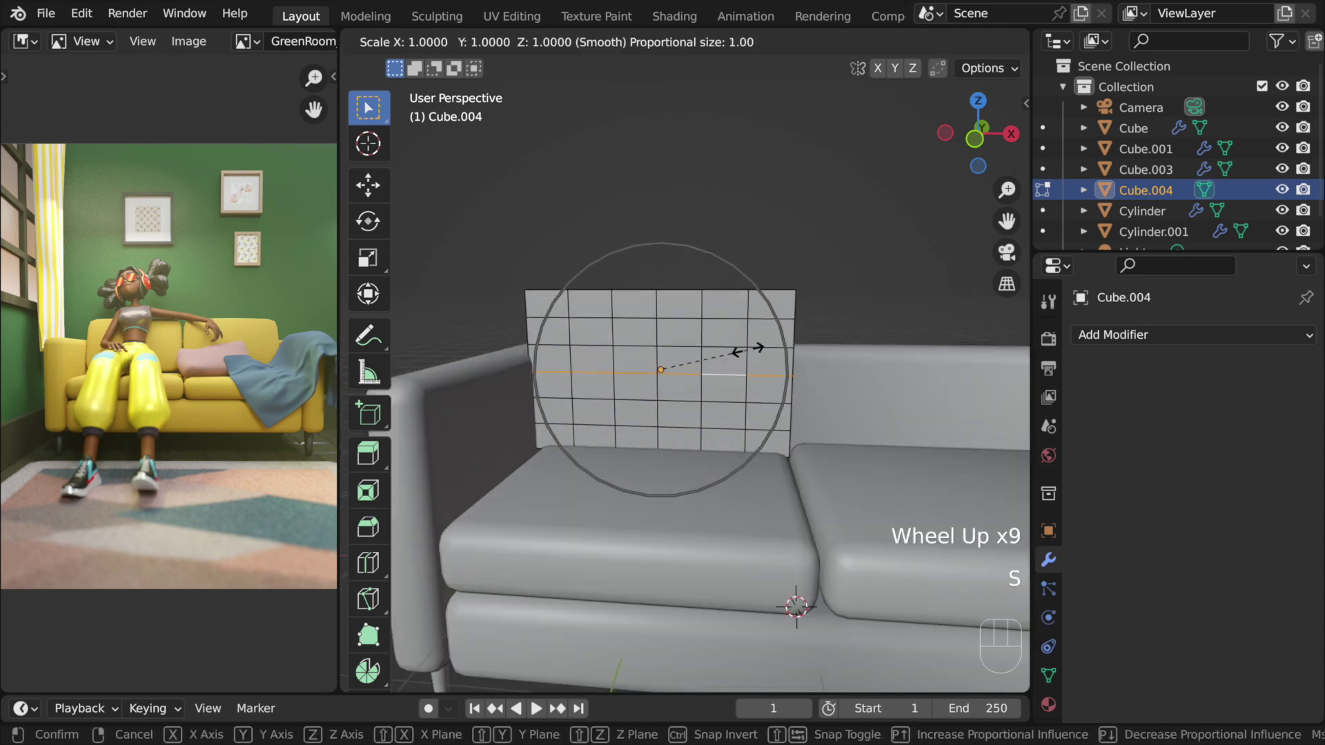
pyautogui.scroll(1, 749, 348)
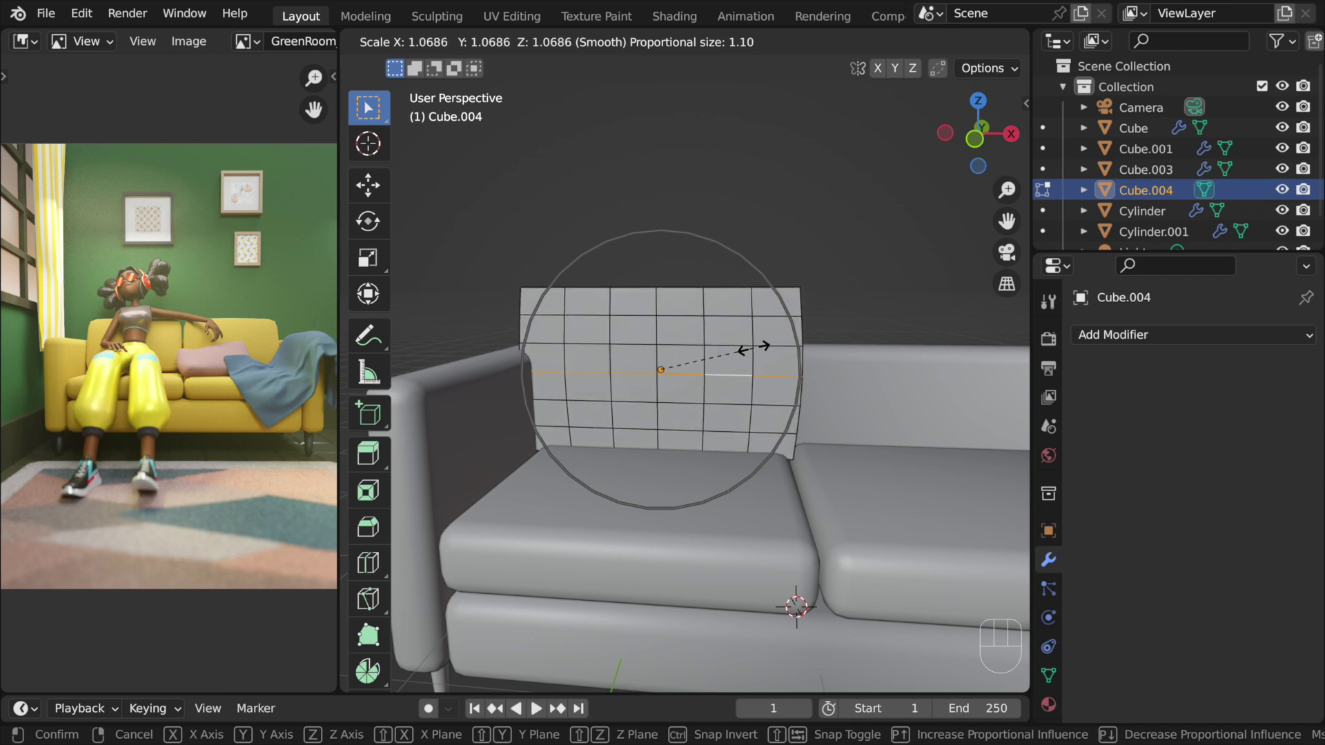
pyautogui.rightClick(775, 346)
# Reselect the mid-height loop and try scaling it to about 1.72 with proportional editing turned off
pyautogui.click(794, 383)
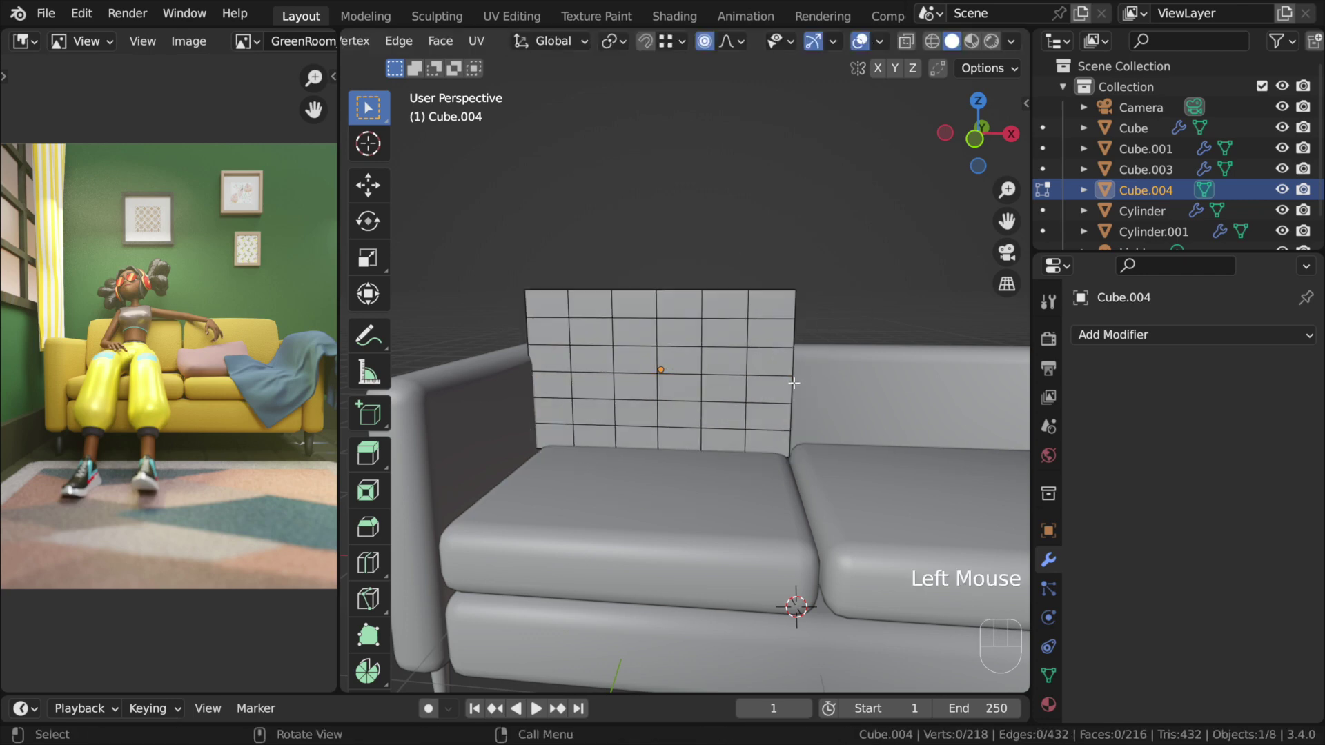
pyautogui.keyDown('alt'); pyautogui.click(775, 375); pyautogui.keyUp('alt')
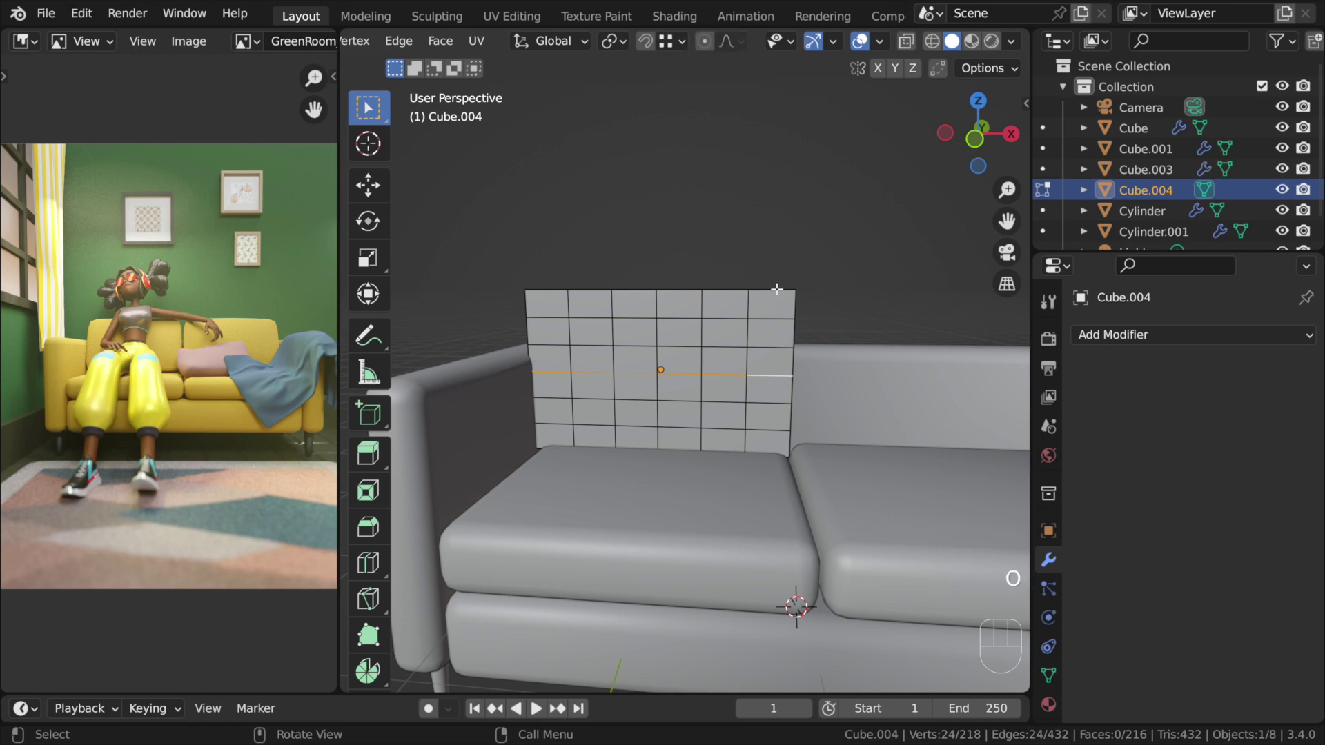
pyautogui.press('s')
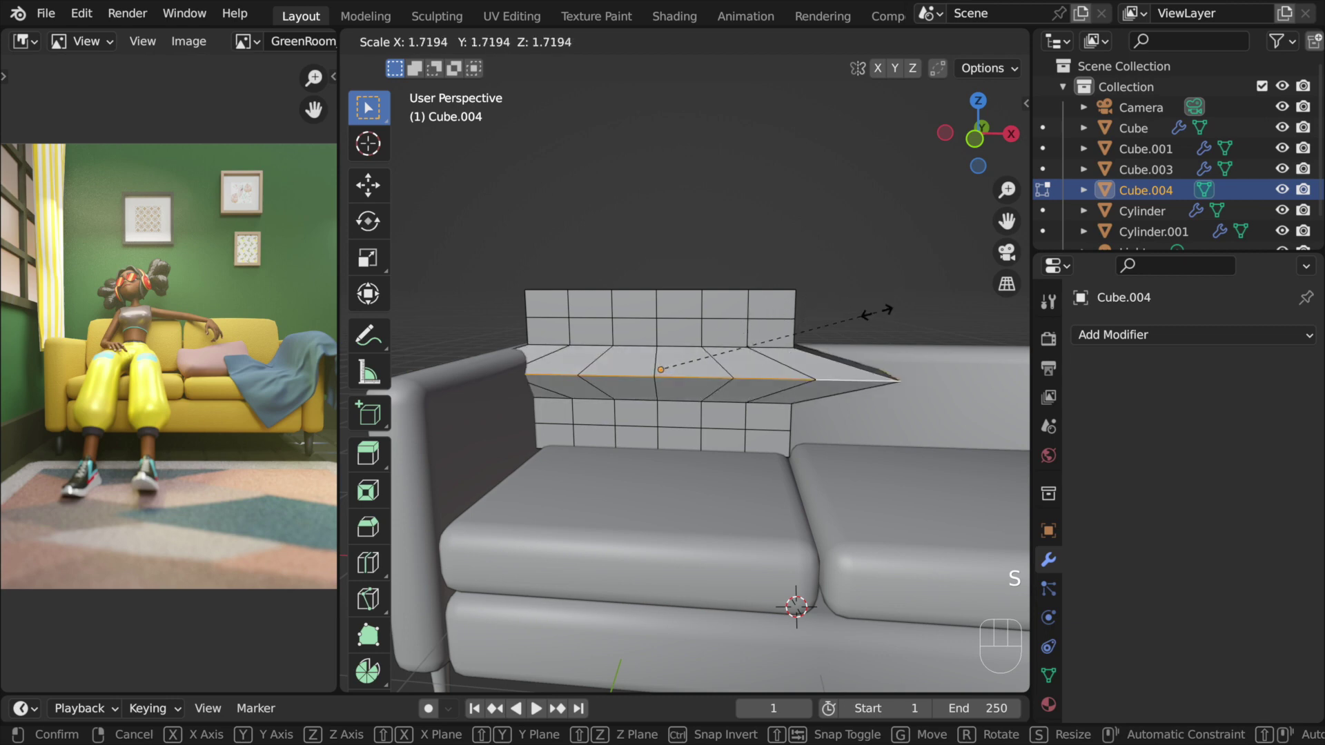
pyautogui.press('Escape')
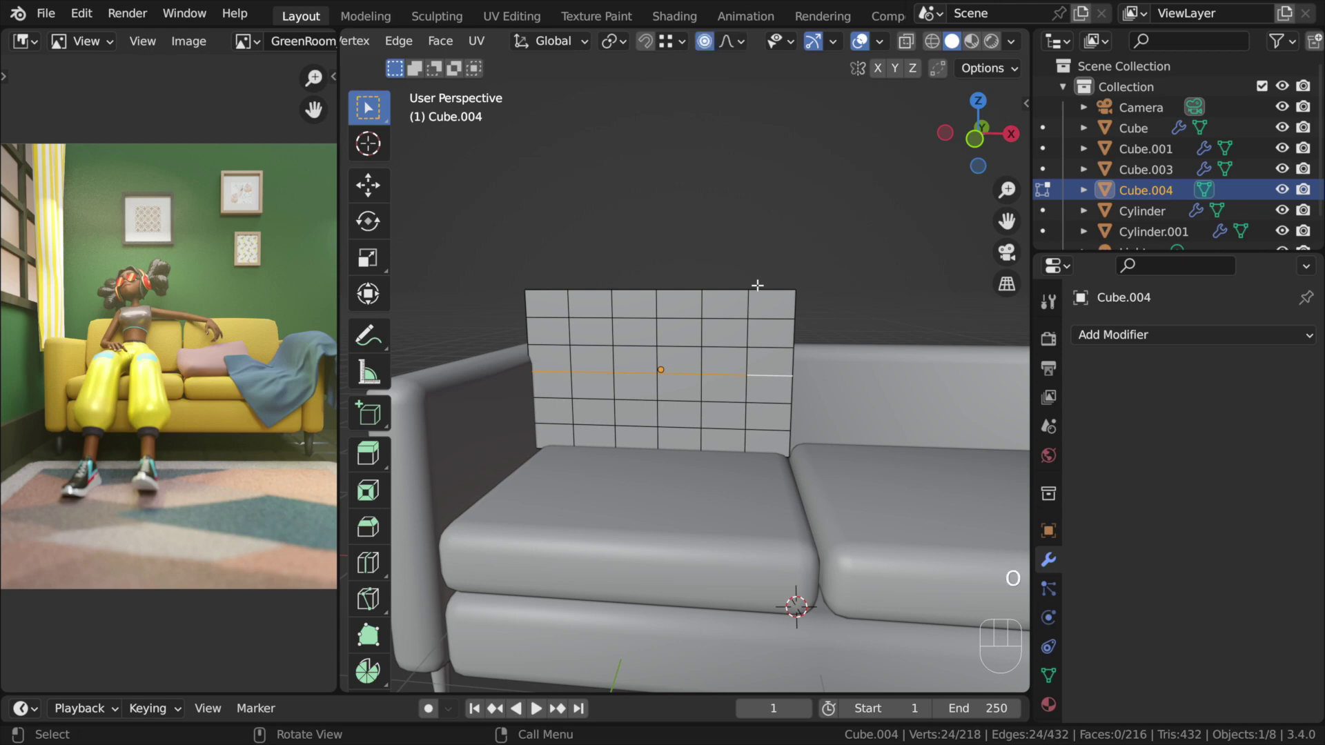
# Try scaling the mid-height loop between about 1.29 and 0.77 while varying the proportional editing size
pyautogui.press('s')
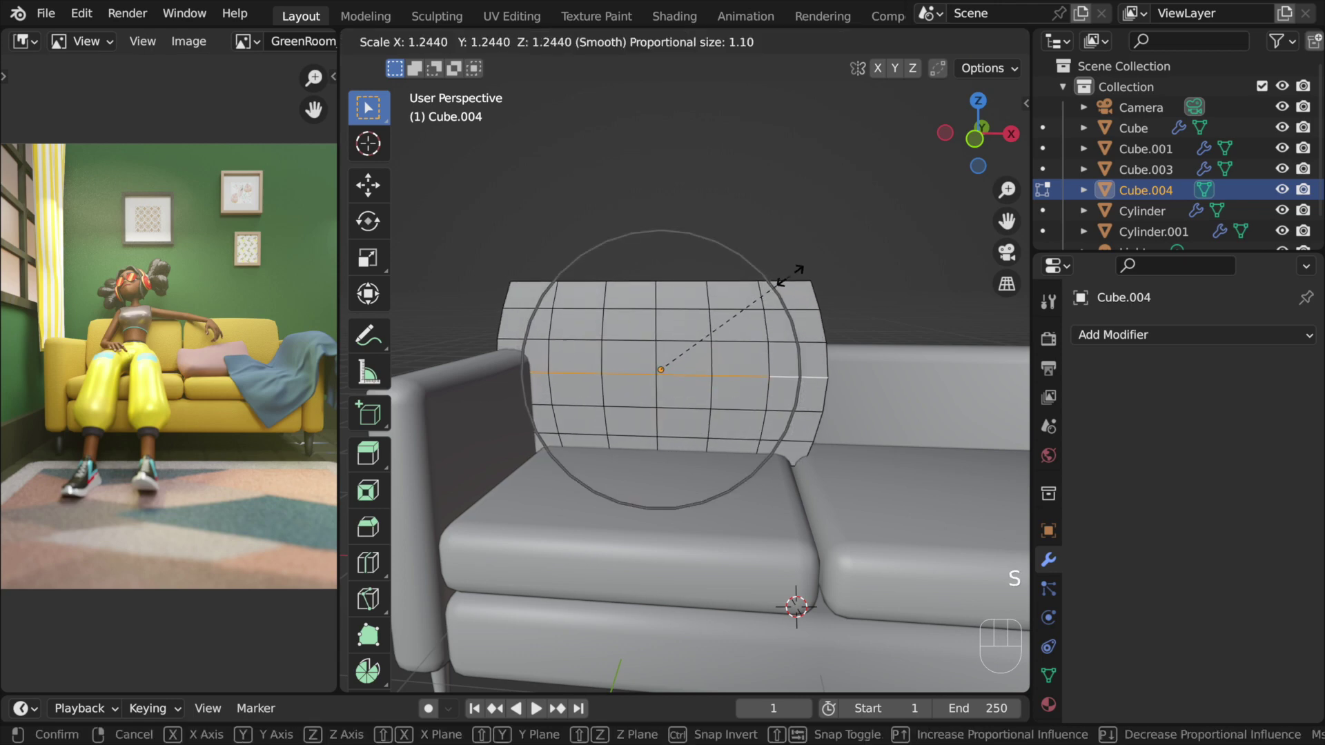
pyautogui.scroll(3, 792, 275)
pyautogui.scroll(4, 793, 275)
pyautogui.scroll(-7, 793, 275)
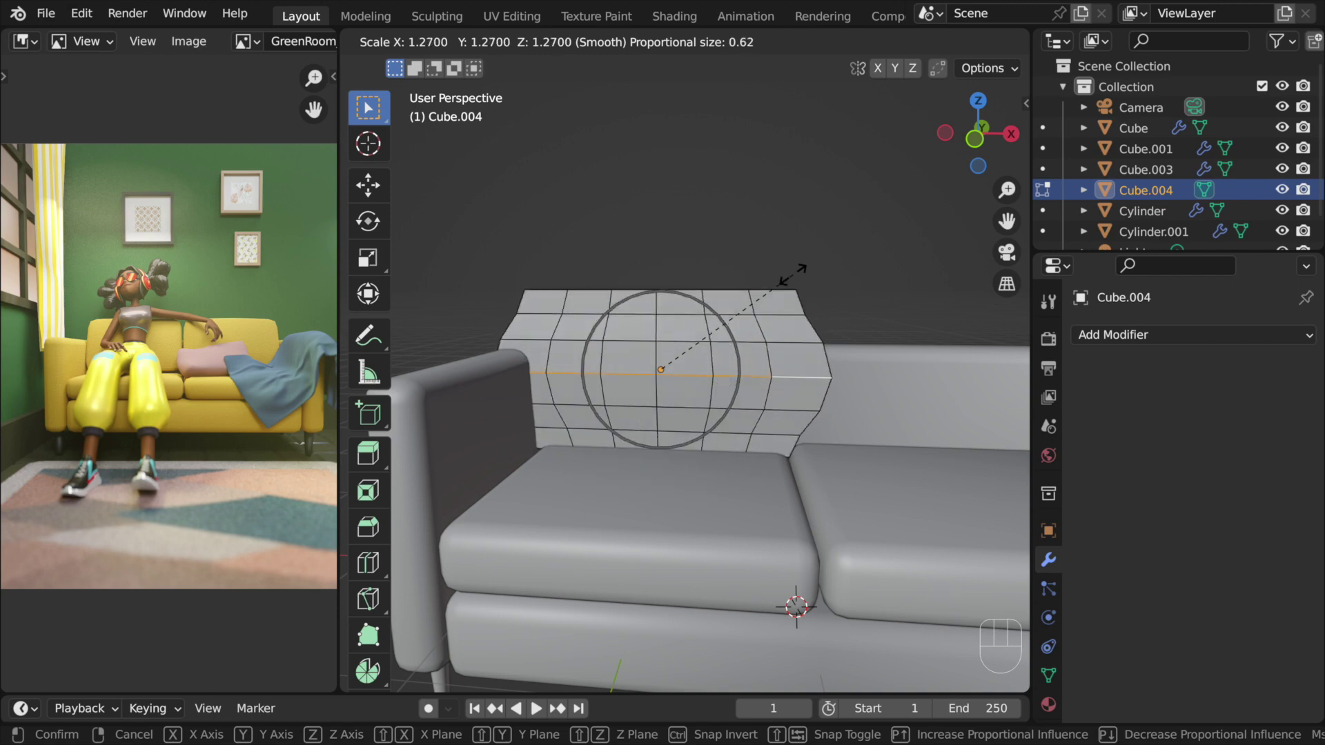
pyautogui.scroll(10, 792, 275)
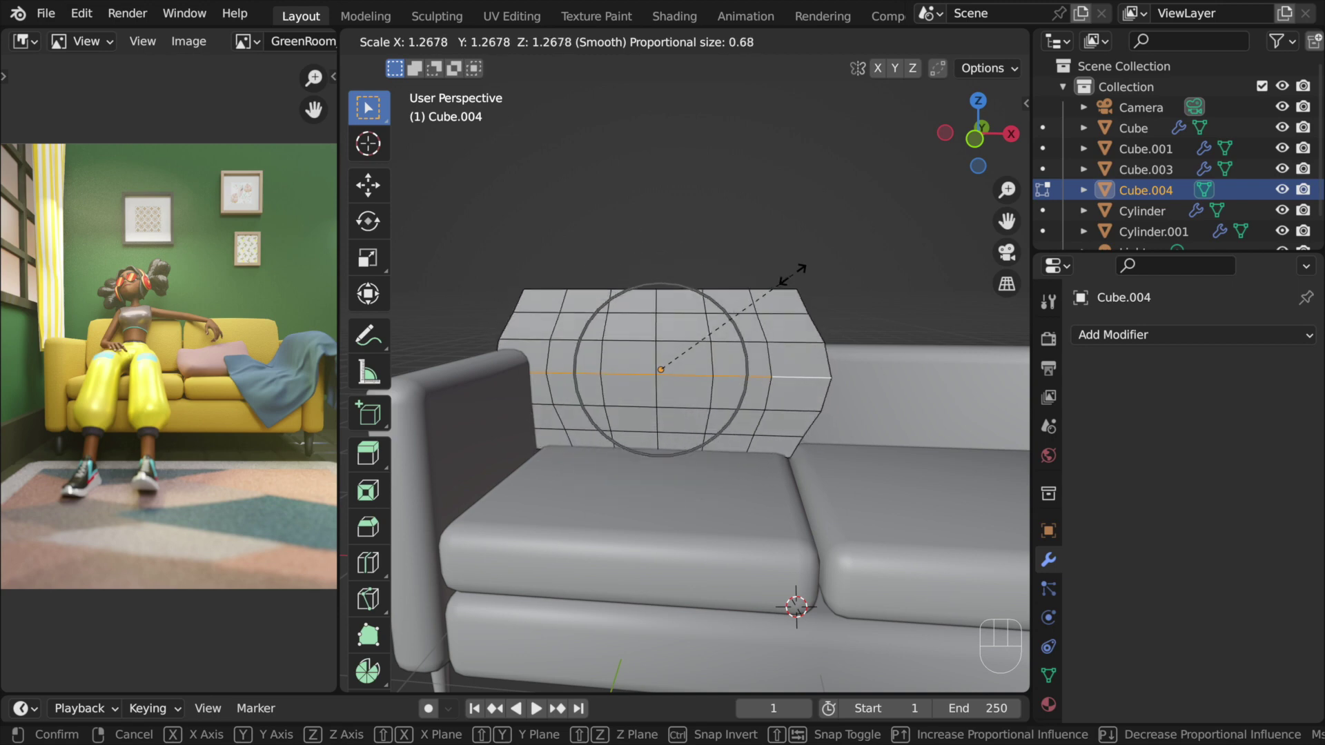
pyautogui.scroll(-4, 793, 275)
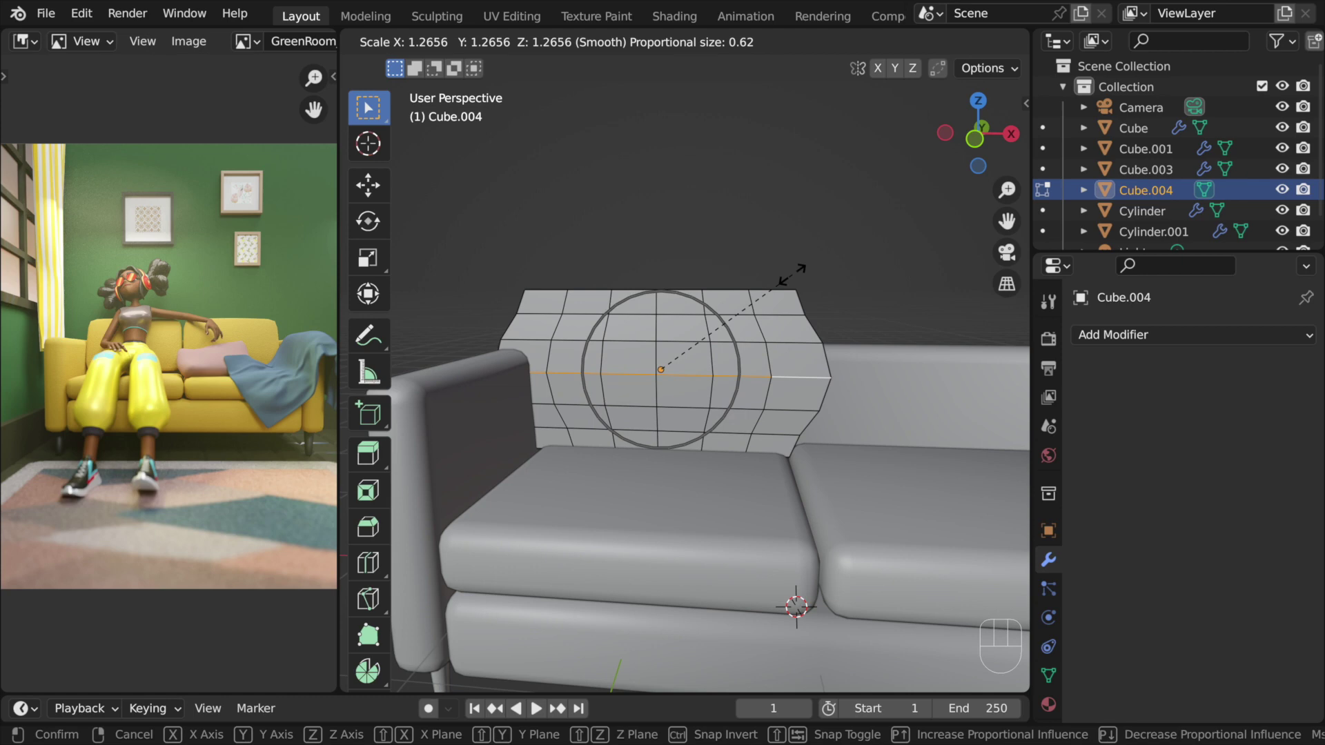
pyautogui.scroll(-2, 793, 275)
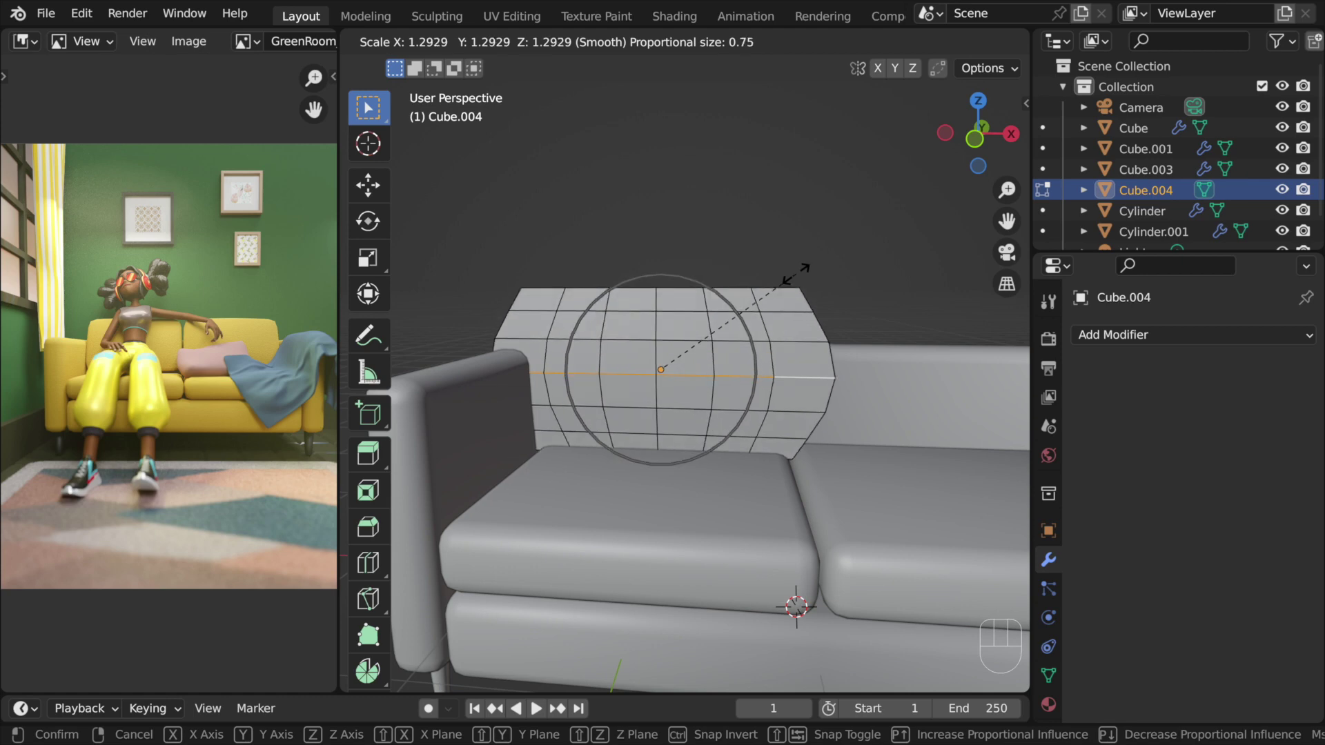
pyautogui.scroll(10, 794, 273)
pyautogui.scroll(-20, 793, 270)
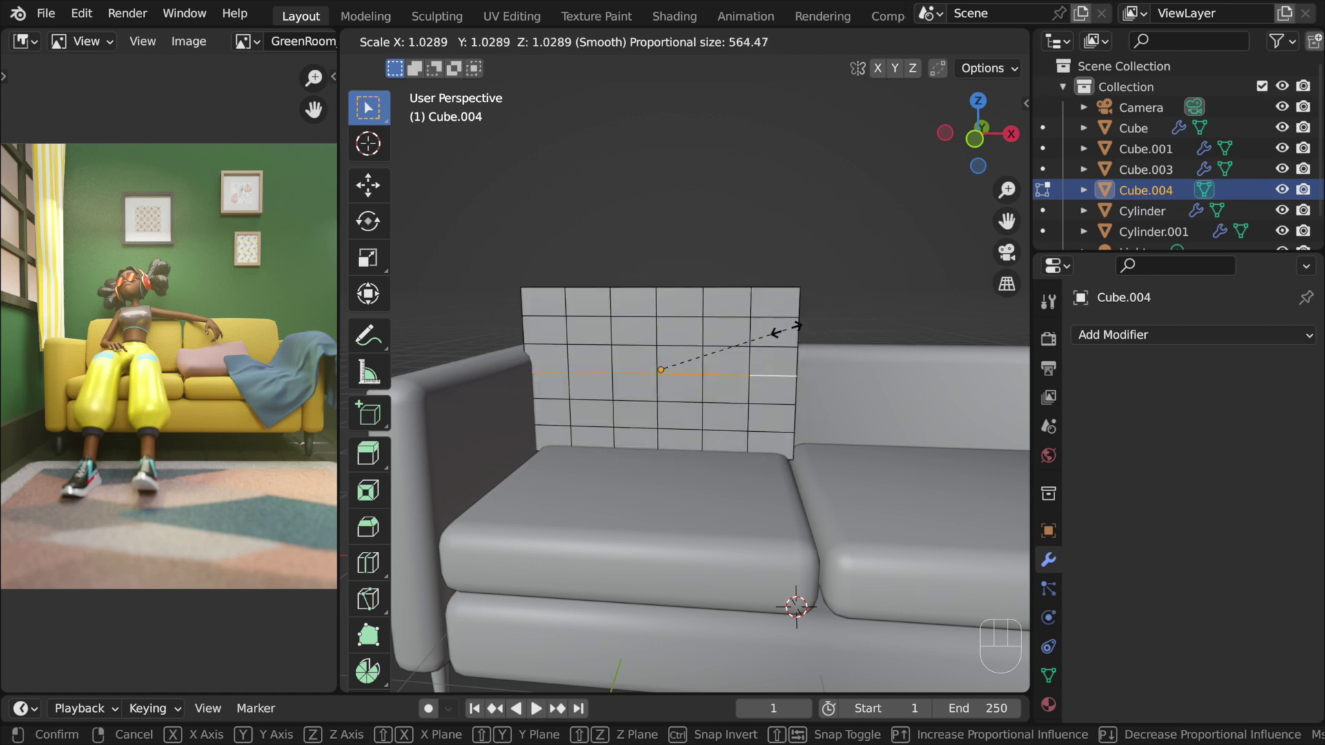
pyautogui.scroll(7, 759, 330)
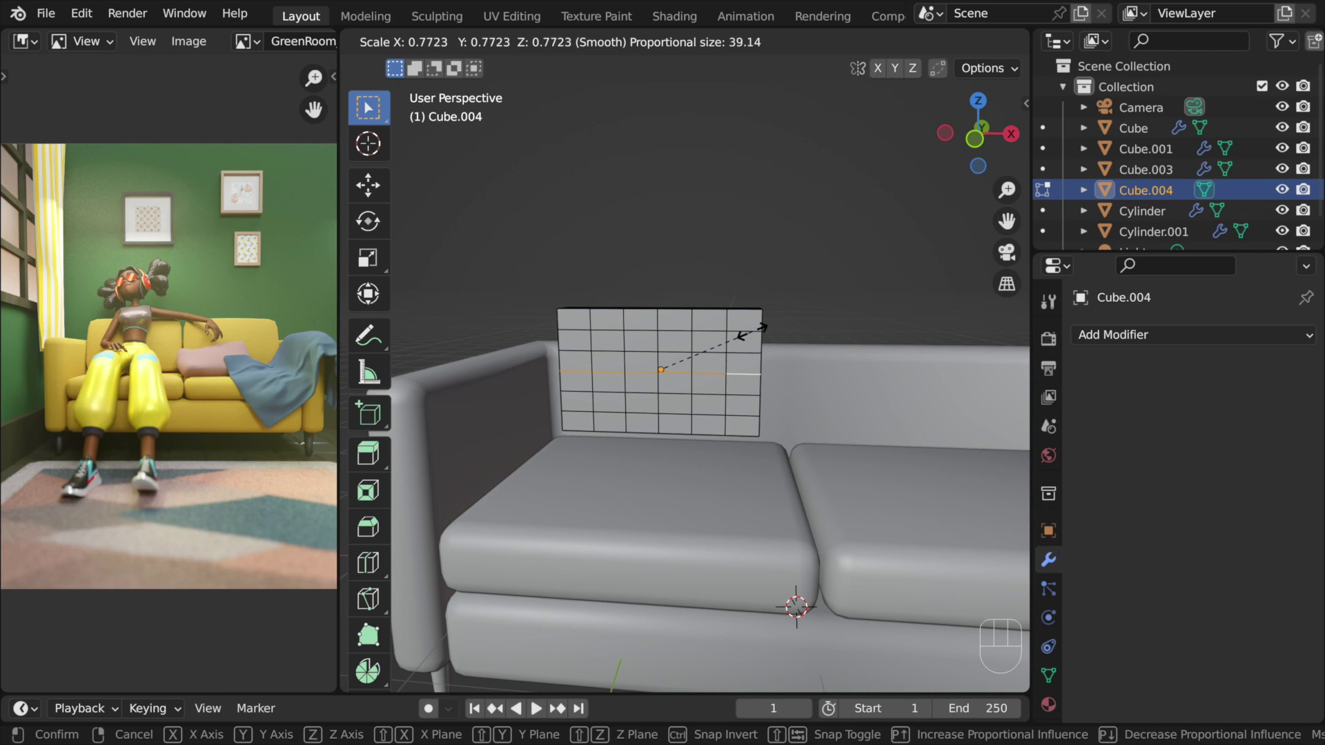
pyautogui.click(753, 329)
# Reduce the proportional editing influence size to 0.79
pyautogui.scroll(-2, 753, 331)
pyautogui.press('s')
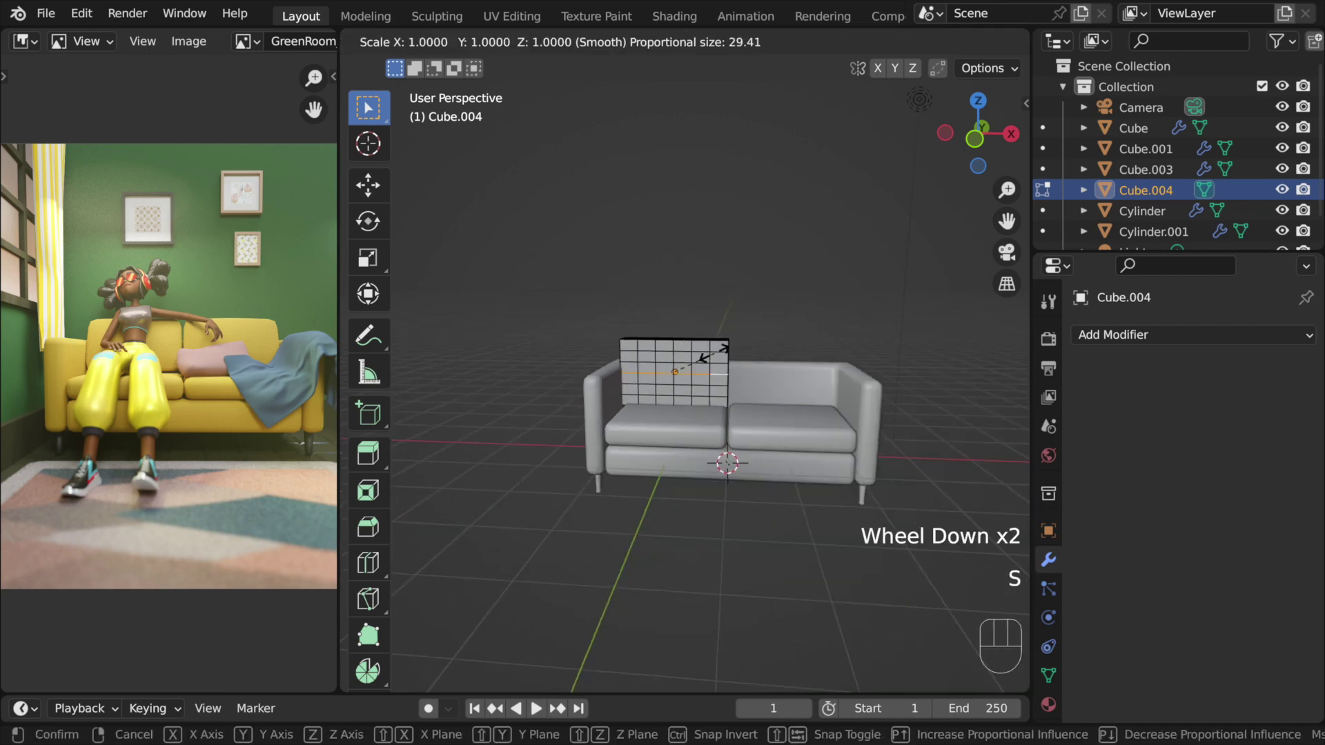
pyautogui.click(714, 353)
pyautogui.scroll(-2, 754, 296)
pyautogui.scroll(-6, 742, 332)
pyautogui.scroll(1, 742, 332)
pyautogui.press('s')
pyautogui.click(793, 342)
pyautogui.scroll(-6, 849, 349)
pyautogui.press('s')
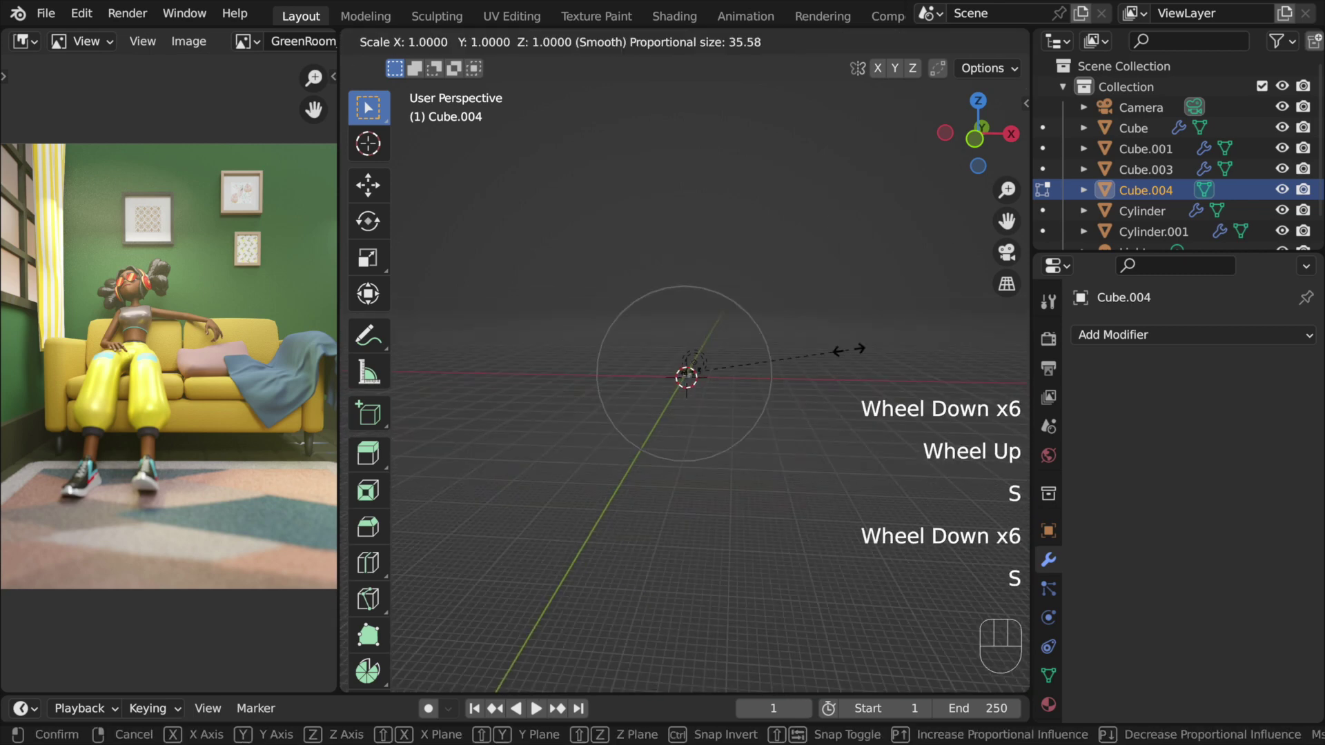
pyautogui.scroll(20, 849, 349)
pyautogui.click(849, 349)
pyautogui.scroll(11, 642, 414)
pyautogui.press('s')
pyautogui.click(771, 359)
pyautogui.scroll(-3, 759, 369)
pyautogui.press('s')
pyautogui.scroll(8, 752, 376)
pyautogui.click(751, 379)
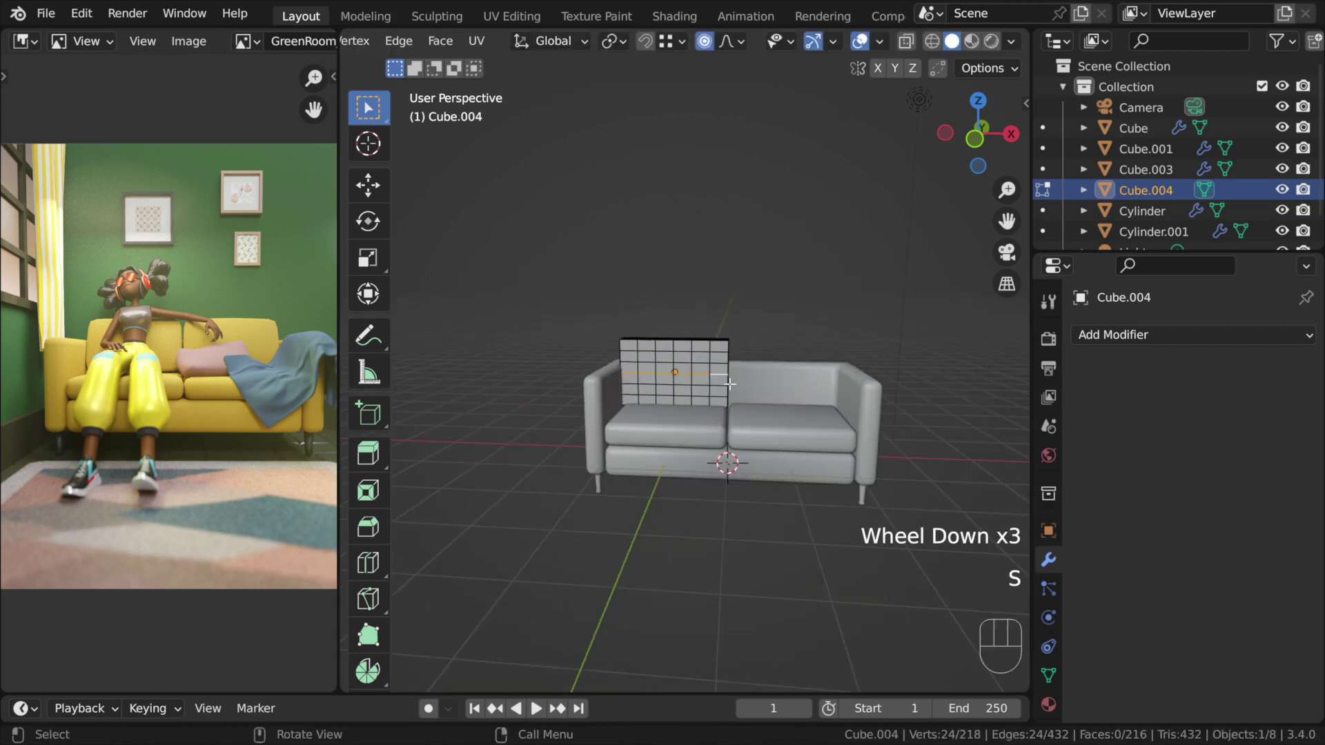
# Scale the cushion's mid-height loop up to about 1.10 with the proportional editing size at 0.79
pyautogui.scroll(4, 750, 379)
pyautogui.press('s')
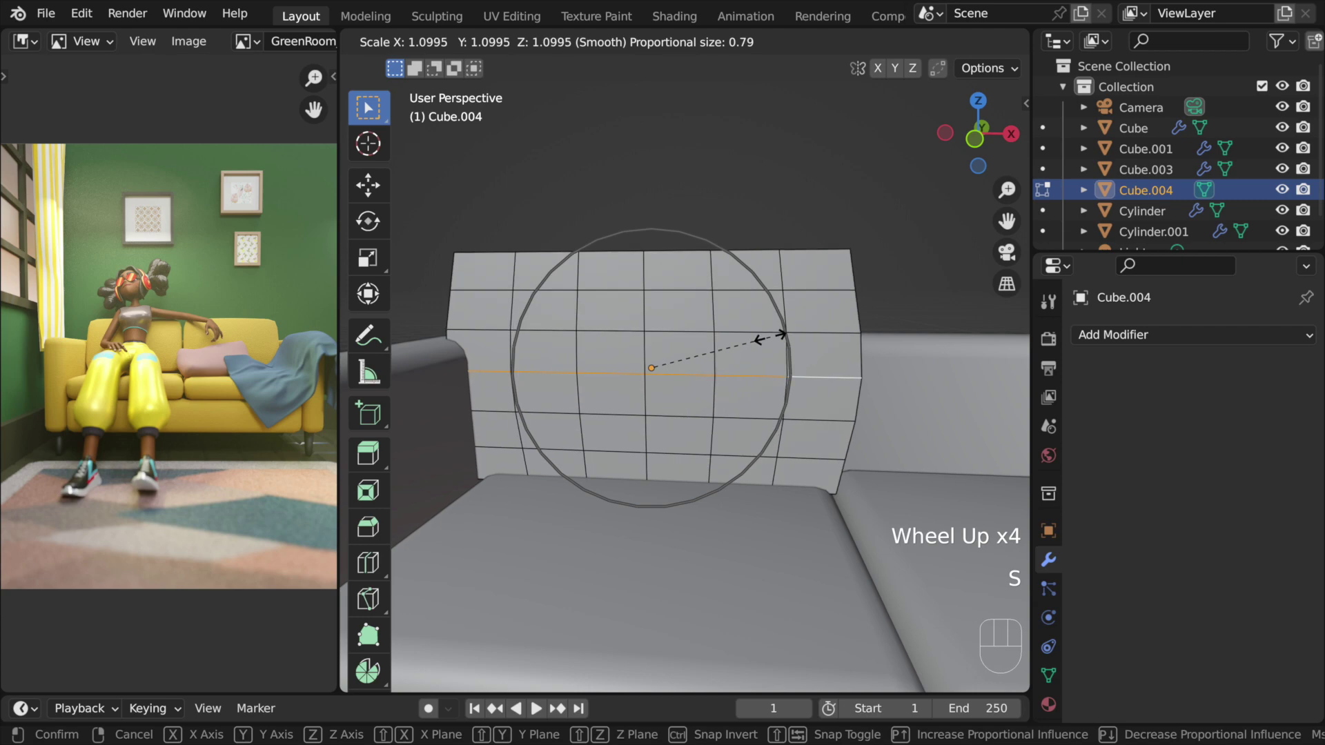
pyautogui.click(762, 343)
pyautogui.scroll(-2, 762, 343)
pyautogui.scroll(1, 904, 366)
# Scale the mid-height loop outward along the Y axis to bulge the cushion's thickness, keeping proportional size 0.79
pyautogui.moveTo(904, 365); pyautogui.dragTo(712, 392, button='middle')
pyautogui.scroll(-1, 690, 404)
pyautogui.scroll(1, 704, 396)
pyautogui.press('s')
pyautogui.press('y')
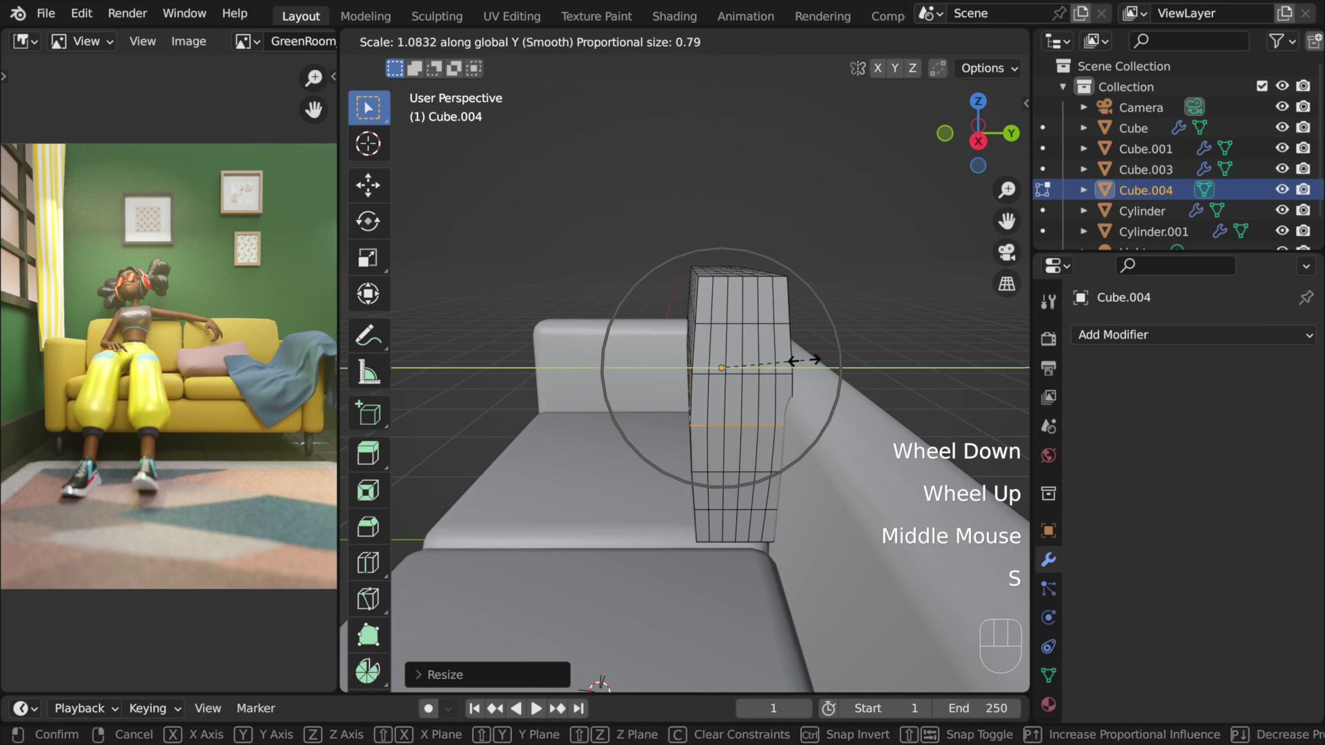
pyautogui.click(838, 359)
# Scale the centre loop running around the cushion's top and sides to about 1.05 with proportional size 0.23
pyautogui.moveTo(839, 359); pyautogui.dragTo(887, 319, button='middle')
pyautogui.keyDown('alt'); pyautogui.click(707, 285); pyautogui.keyUp('alt')
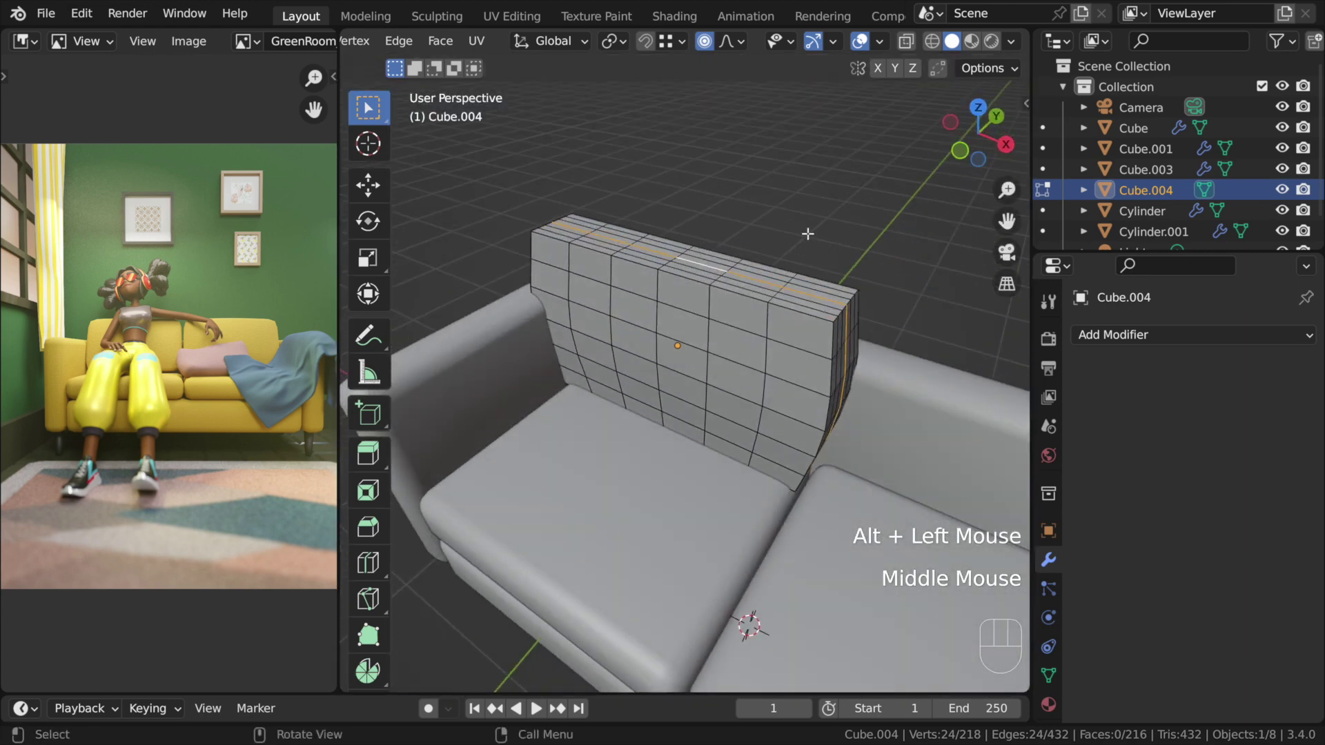
pyautogui.press('s')
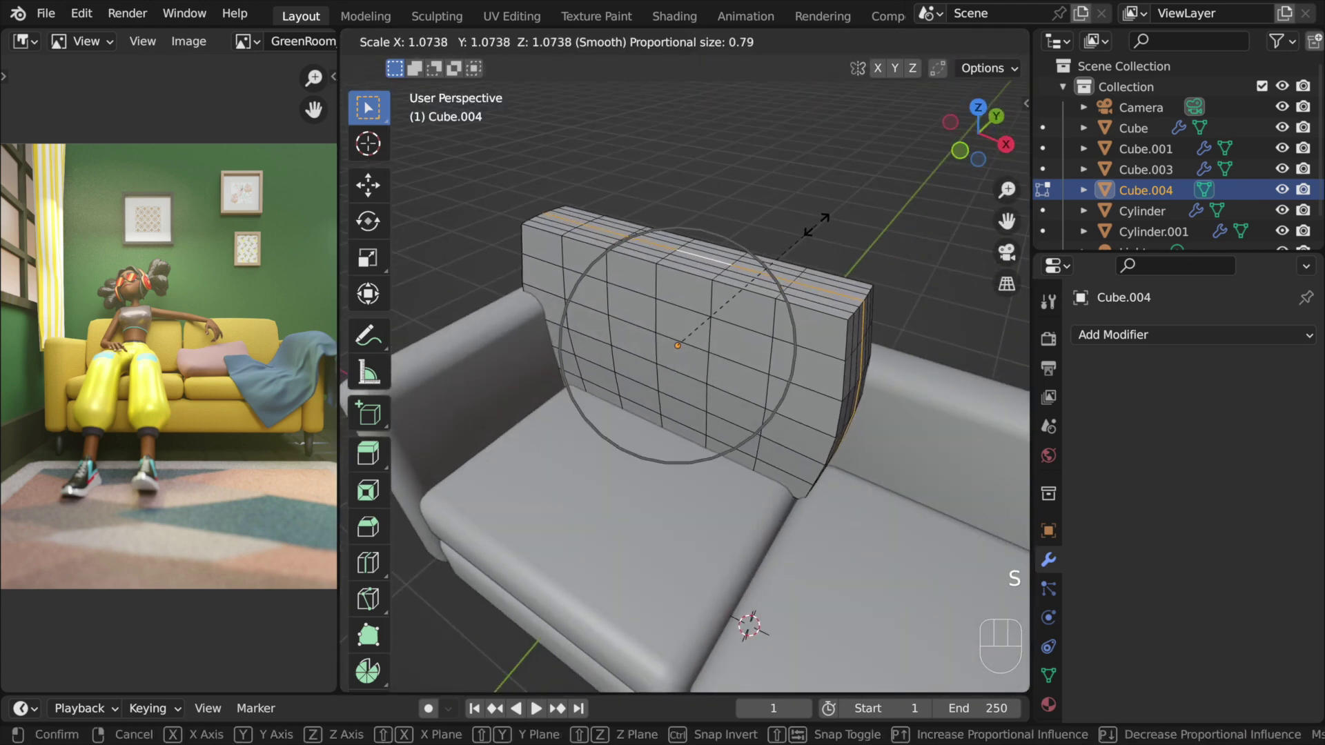
pyautogui.scroll(14, 811, 230)
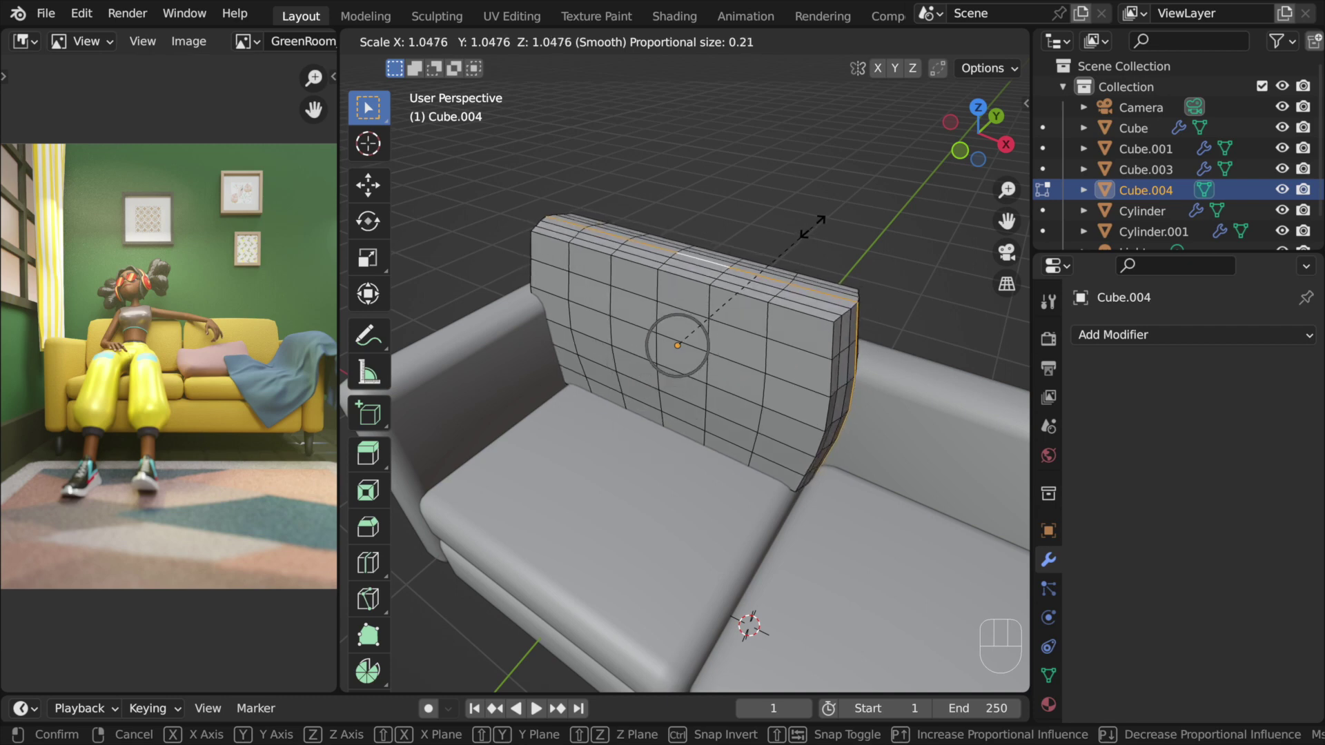
pyautogui.scroll(2, 812, 227)
pyautogui.scroll(-4, 813, 227)
pyautogui.scroll(-1, 812, 227)
pyautogui.scroll(2, 813, 227)
pyautogui.click(813, 227)
# Leave mesh editing and duplicate the back cushion along the X axis onto the sofa's other seat
pyautogui.moveTo(804, 310); pyautogui.dragTo(747, 406, button='middle')
pyautogui.scroll(-4, 801, 399)
pyautogui.scroll(2, 746, 406)
pyautogui.scroll(-1, 763, 310)
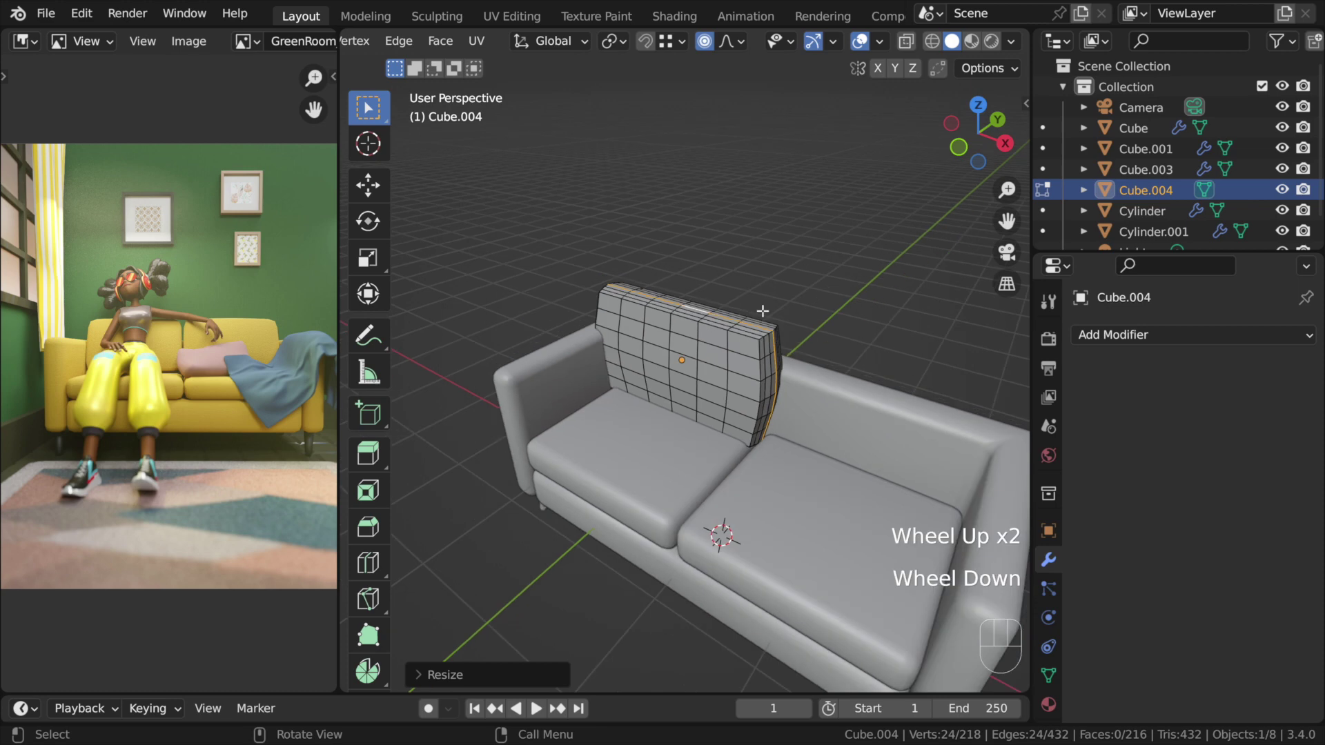
pyautogui.scroll(-1, 763, 310)
pyautogui.keyDown('shift'); pyautogui.moveTo(710, 307); pyautogui.dragTo(674, 320, button='middle'); pyautogui.keyUp('shift')
pyautogui.press('Tab')
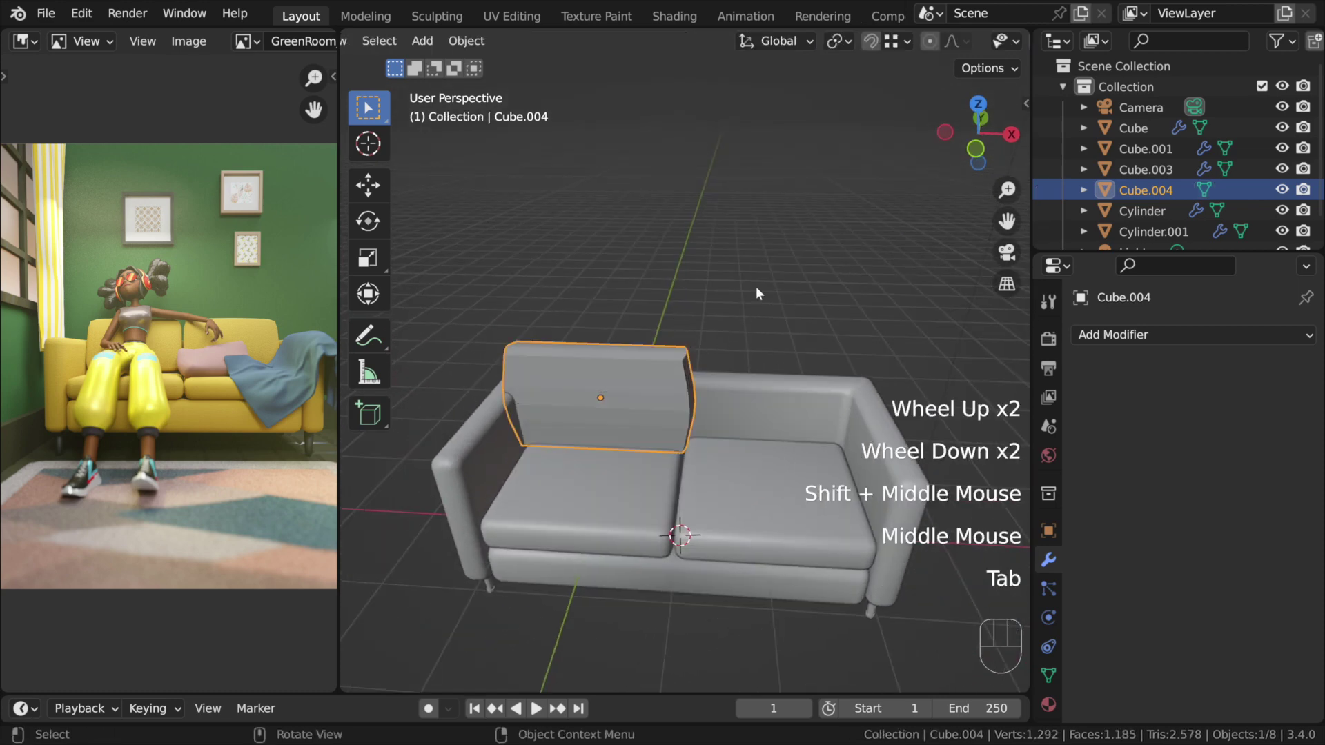
pyautogui.doubleClick(636, 415)
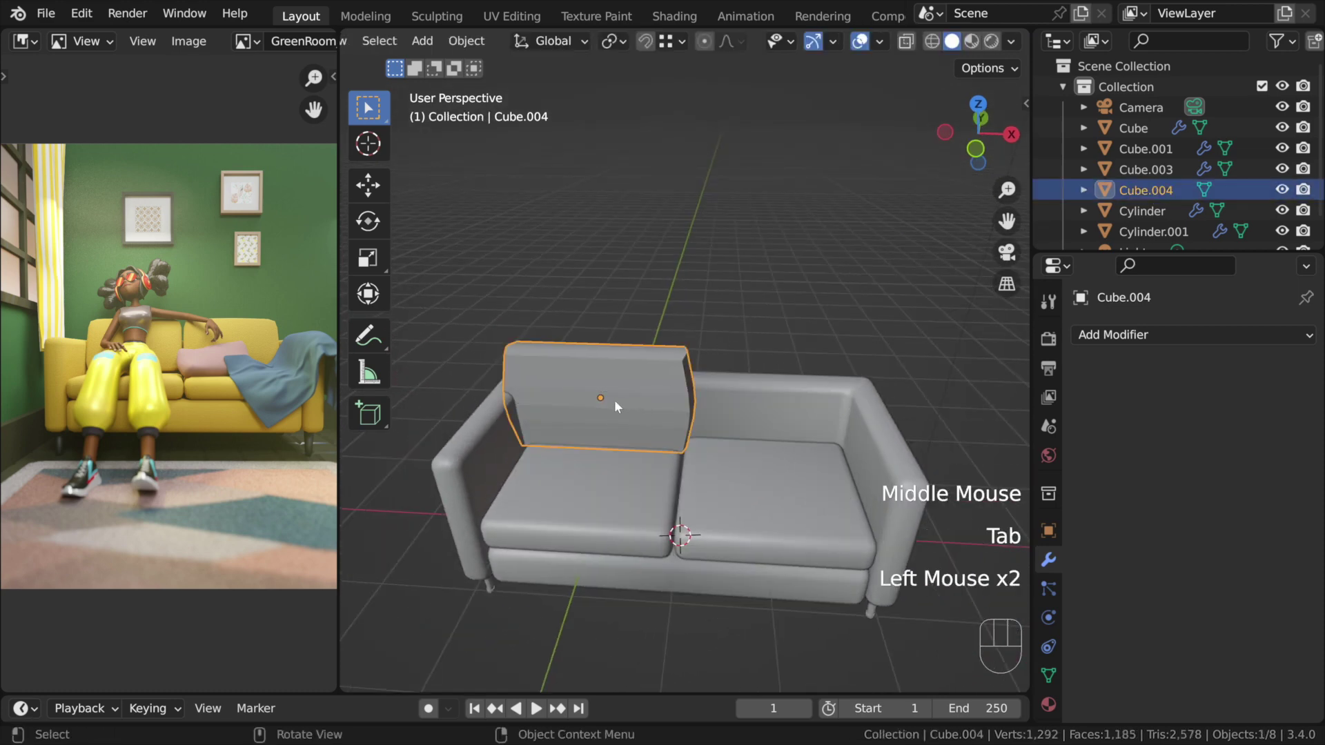
pyautogui.hotkey('shift', 'd')
pyautogui.press('x')
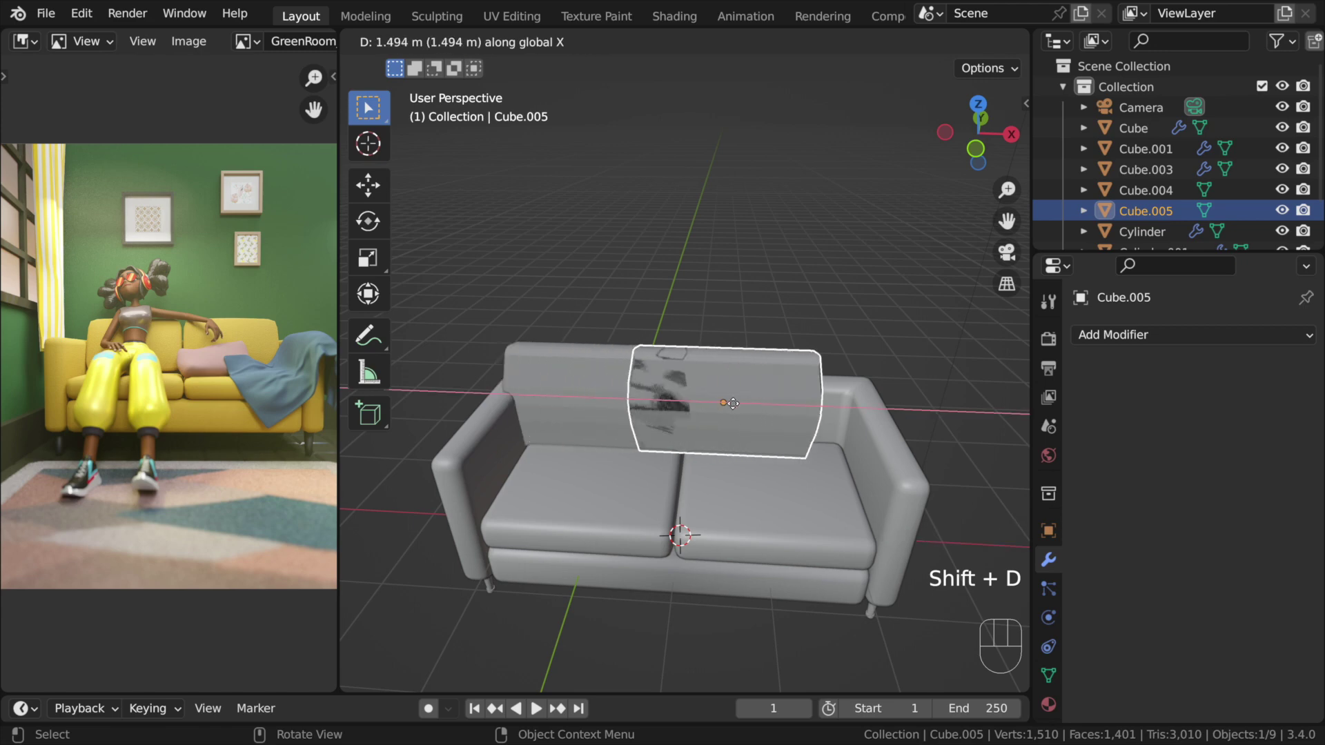
pyautogui.click(783, 405)
# Scale the copied cushion's middle vertical loop to about 0.85 along Z with the proportional editing size at 1.39
pyautogui.press('Tab')
pyautogui.moveTo(784, 404); pyautogui.dragTo(745, 435, button='middle')
pyautogui.keyDown('shift'); pyautogui.scroll(2, 765, 478); pyautogui.keyUp('shift')
pyautogui.scroll(3, 764, 477)
pyautogui.press('KP_1')
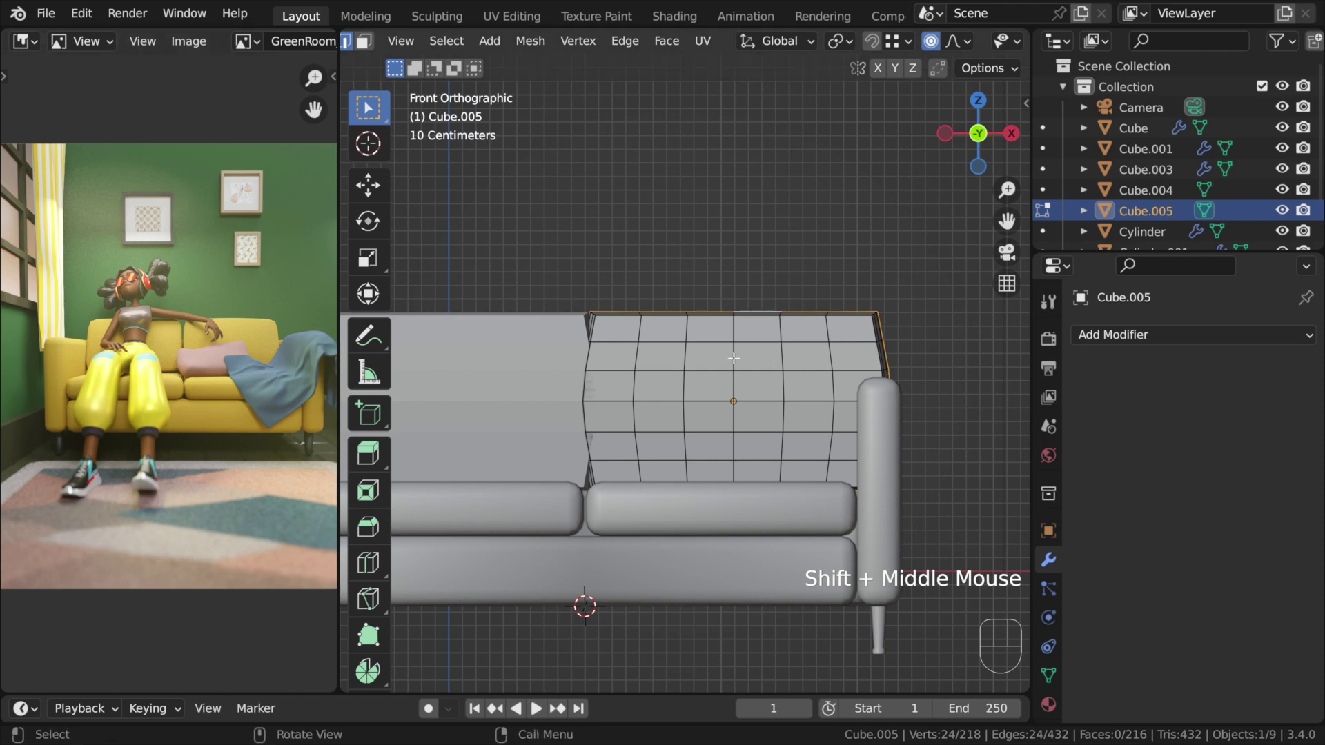
pyautogui.keyDown('alt'); pyautogui.click(742, 311); pyautogui.keyUp('alt')
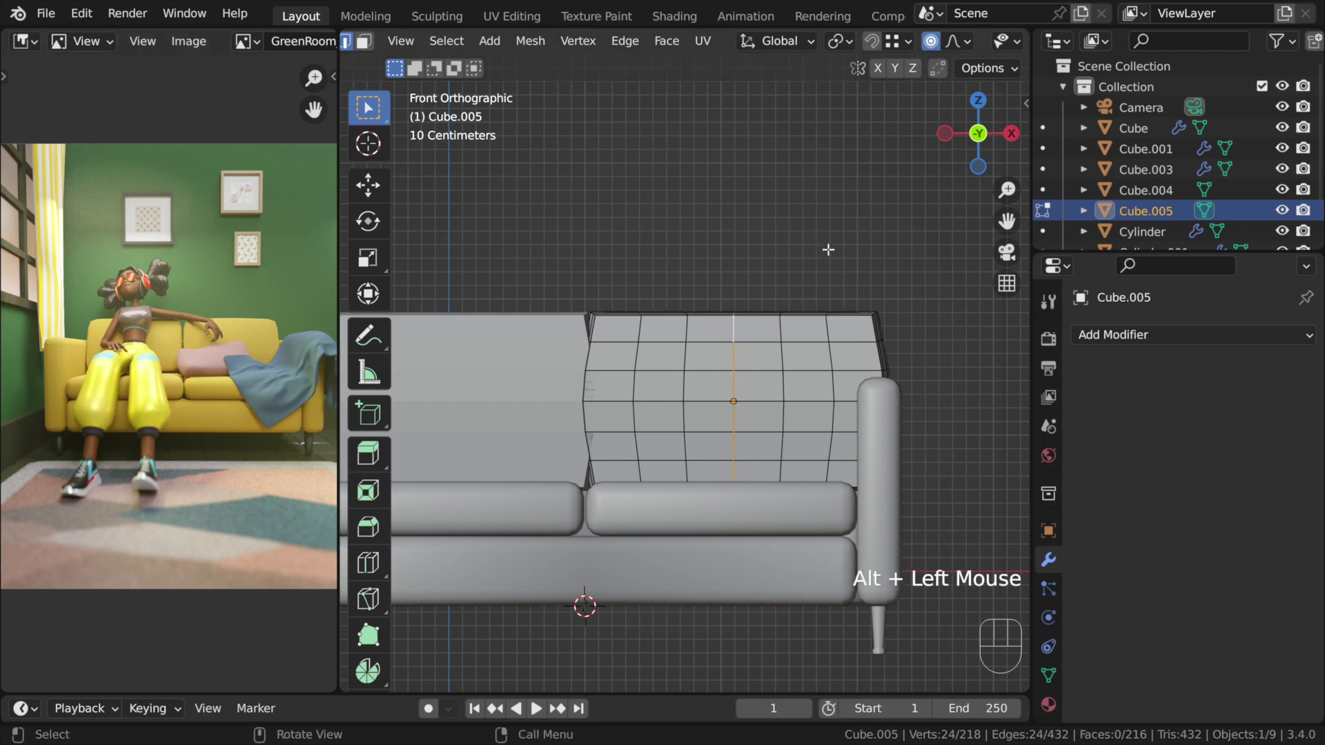
pyautogui.scroll(-2, 836, 242)
pyautogui.moveTo(843, 234); pyautogui.dragTo(784, 284, button='middle')
pyautogui.scroll(2, 787, 314)
pyautogui.press('s')
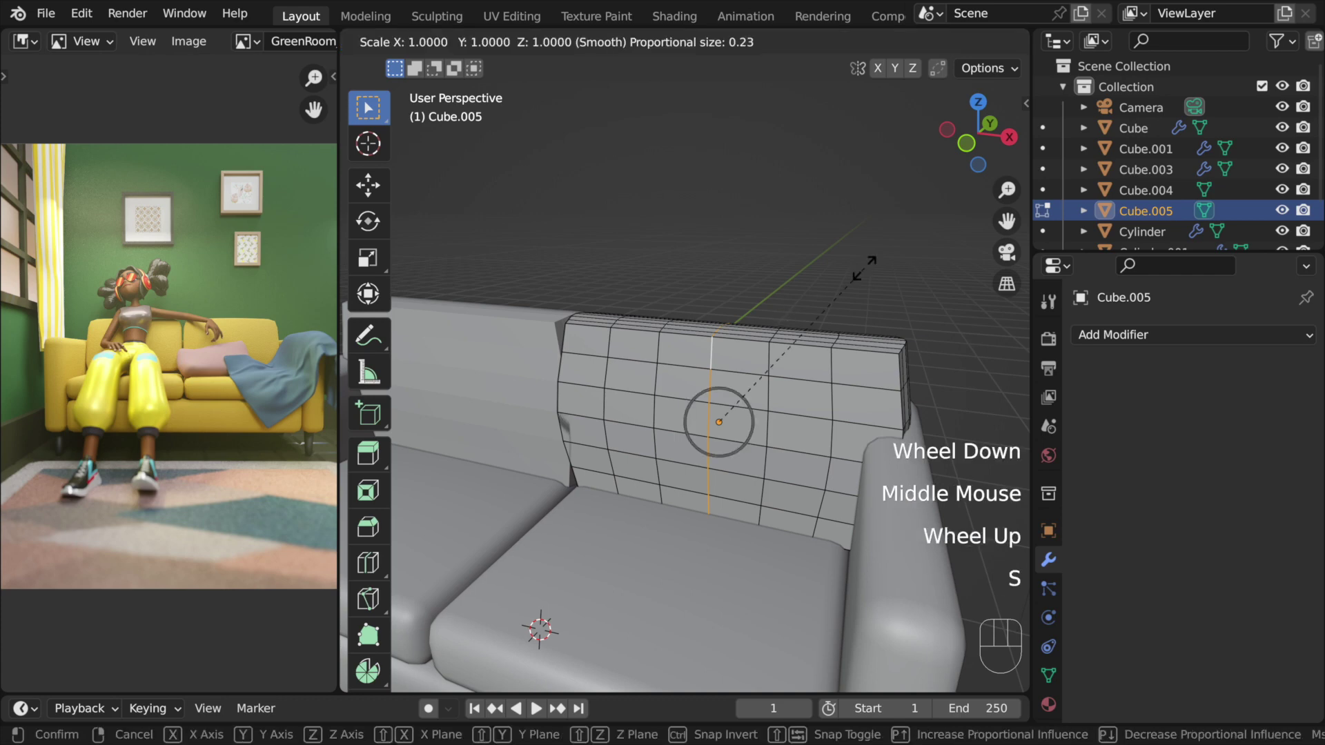
pyautogui.scroll(-7, 863, 268)
pyautogui.press('z')
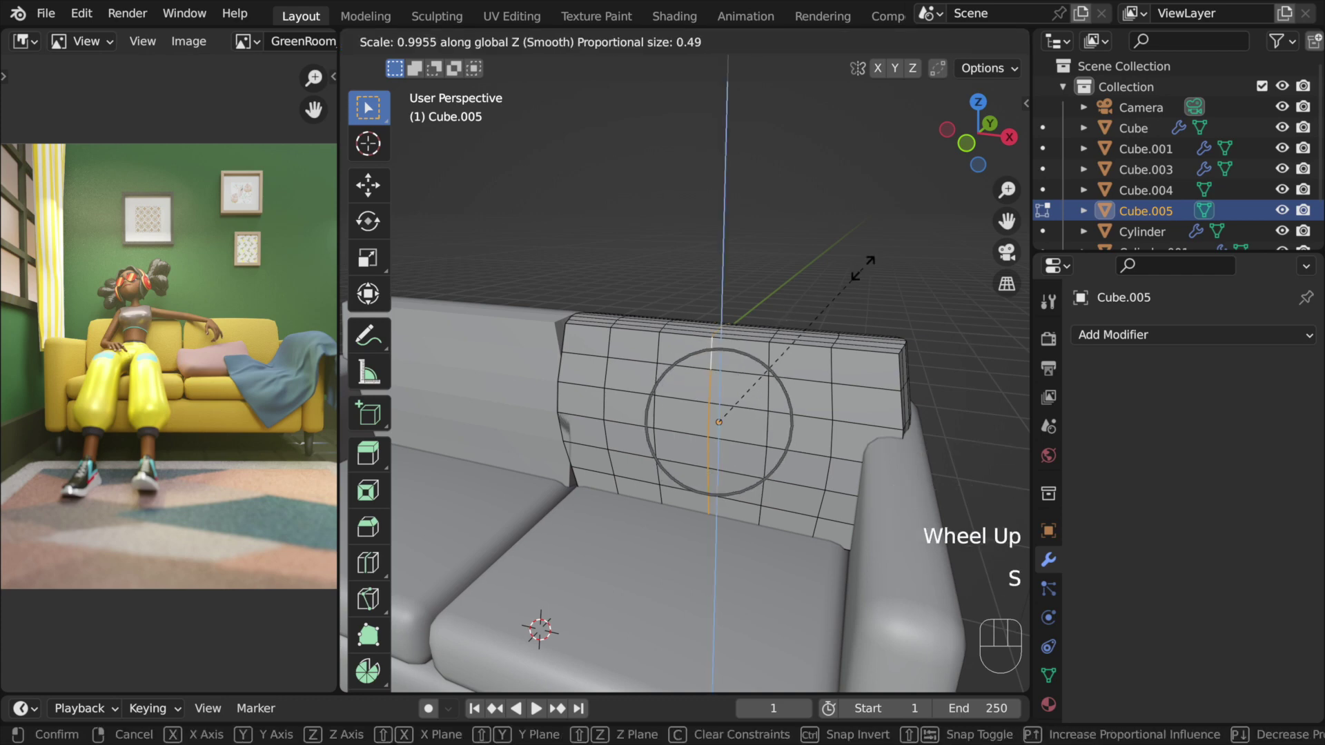
pyautogui.scroll(-9, 843, 272)
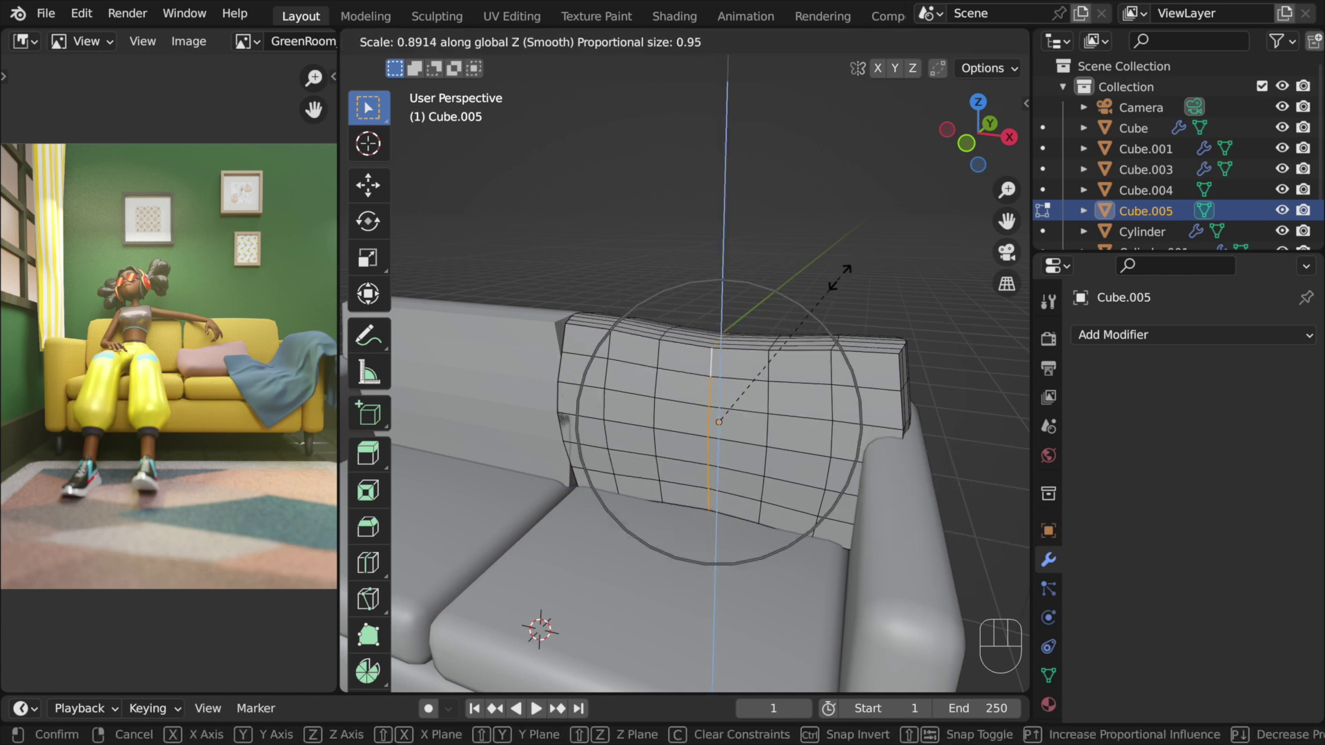
pyautogui.scroll(-2, 836, 280)
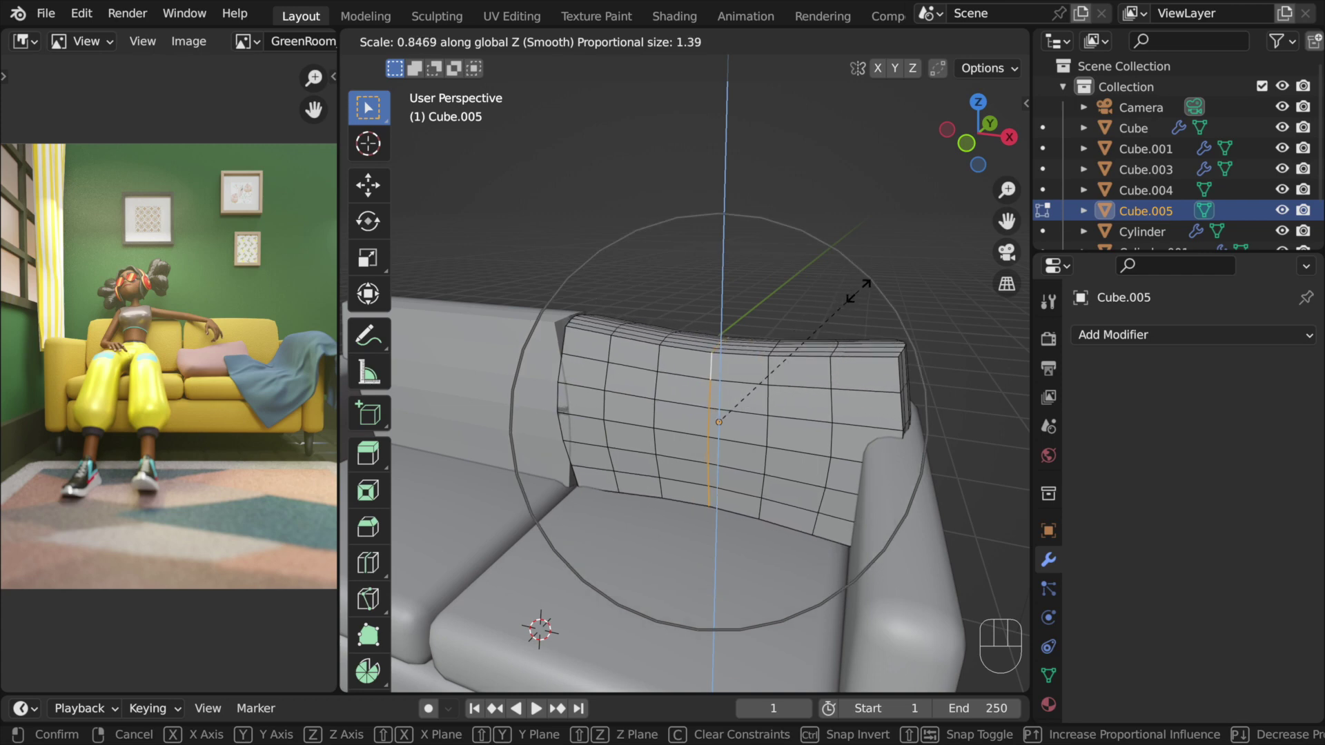
pyautogui.click(861, 283)
# Scale the copied cushion's mid-height loop inward along the X axis with the proportional editing size at 0.95
pyautogui.keyDown('alt'); pyautogui.click(607, 422); pyautogui.keyUp('alt')
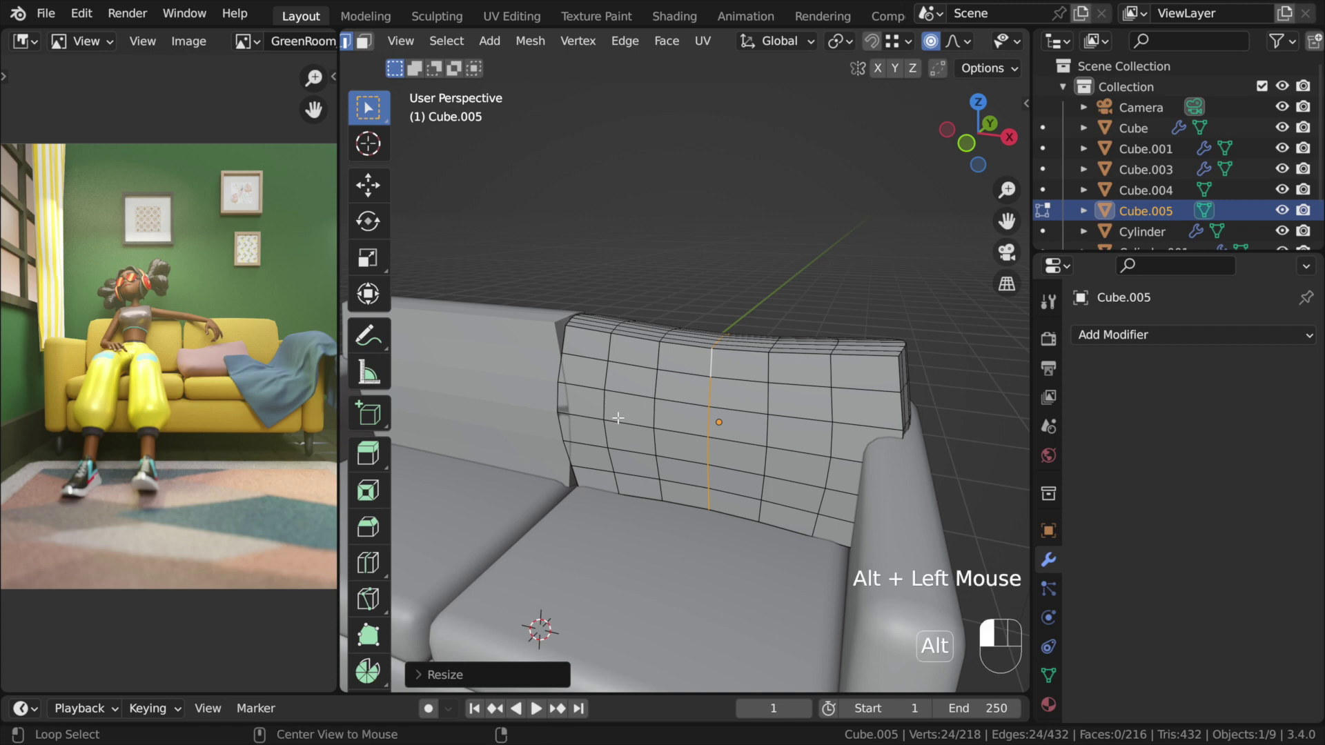
pyautogui.press('s')
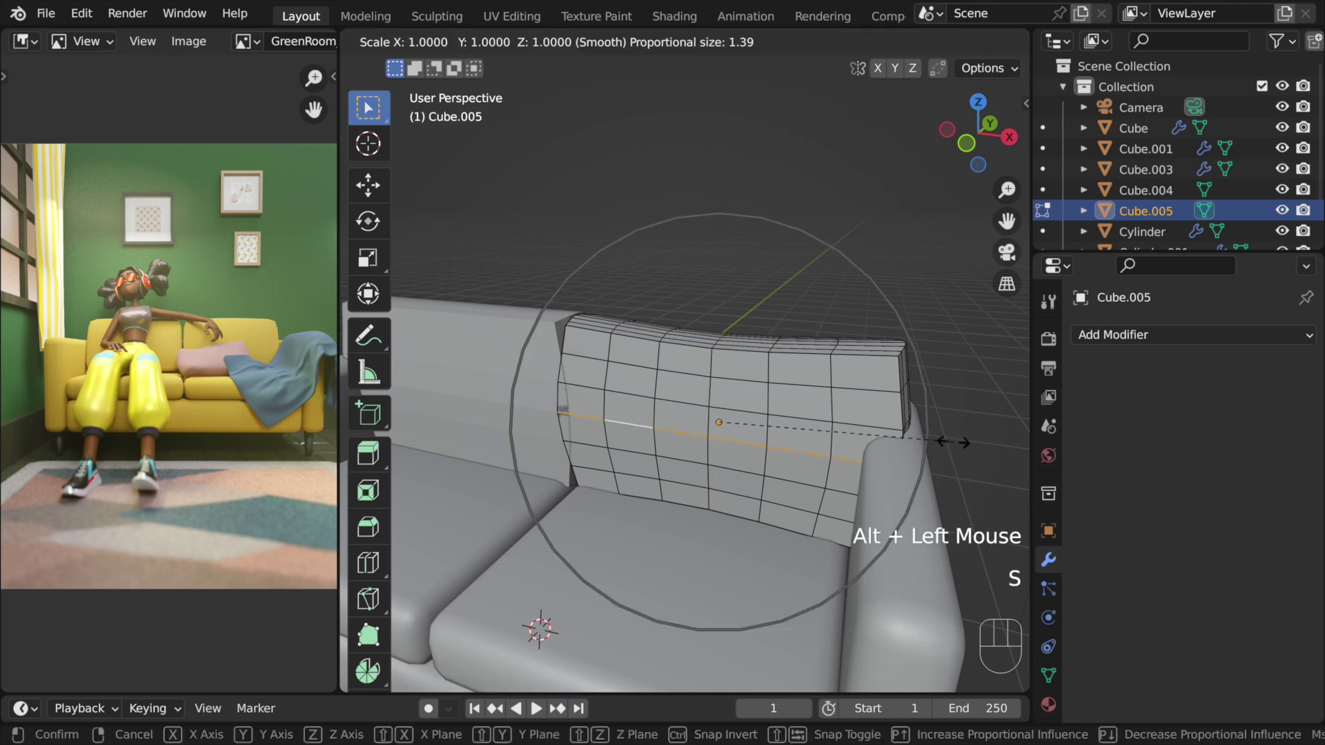
pyautogui.press('x')
pyautogui.scroll(4, 952, 442)
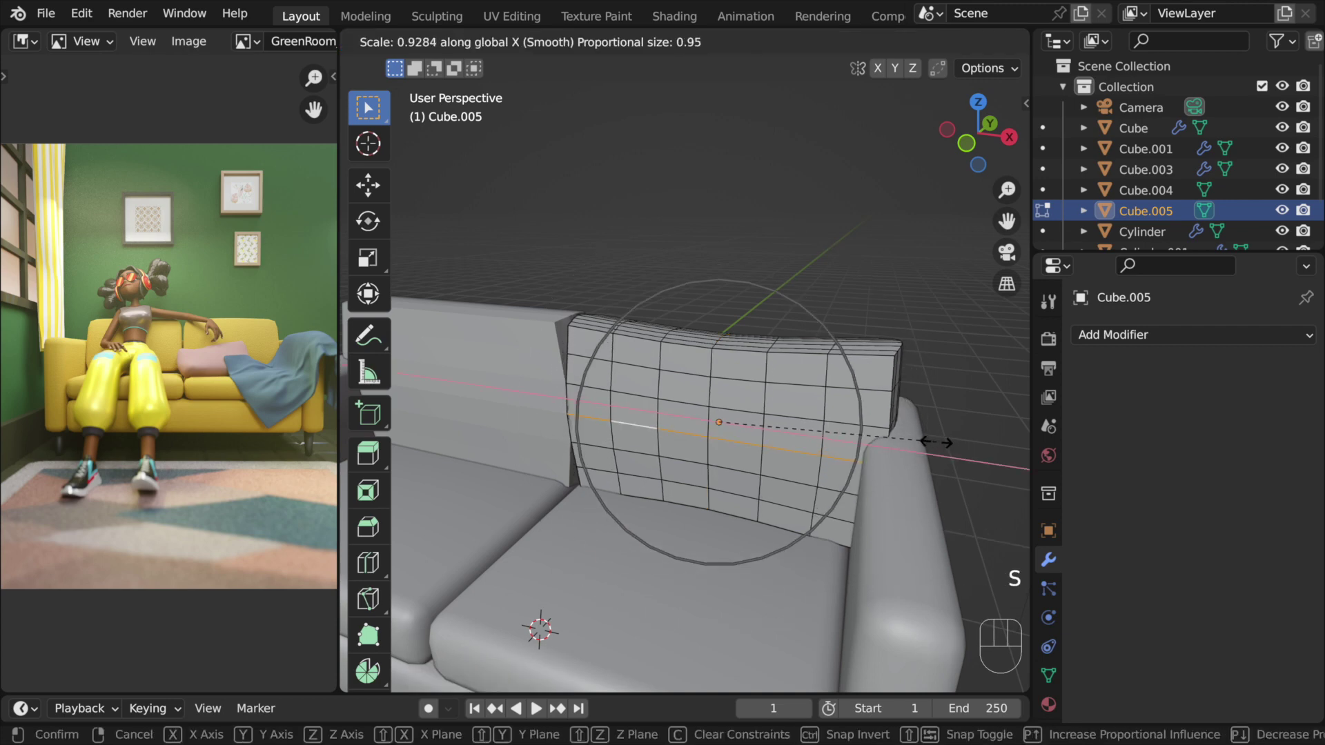
pyautogui.click(898, 429)
# Turn proportional editing off while working on the copied cushion
pyautogui.moveTo(897, 429); pyautogui.dragTo(697, 423, button='middle')
pyautogui.scroll(1, 763, 504)
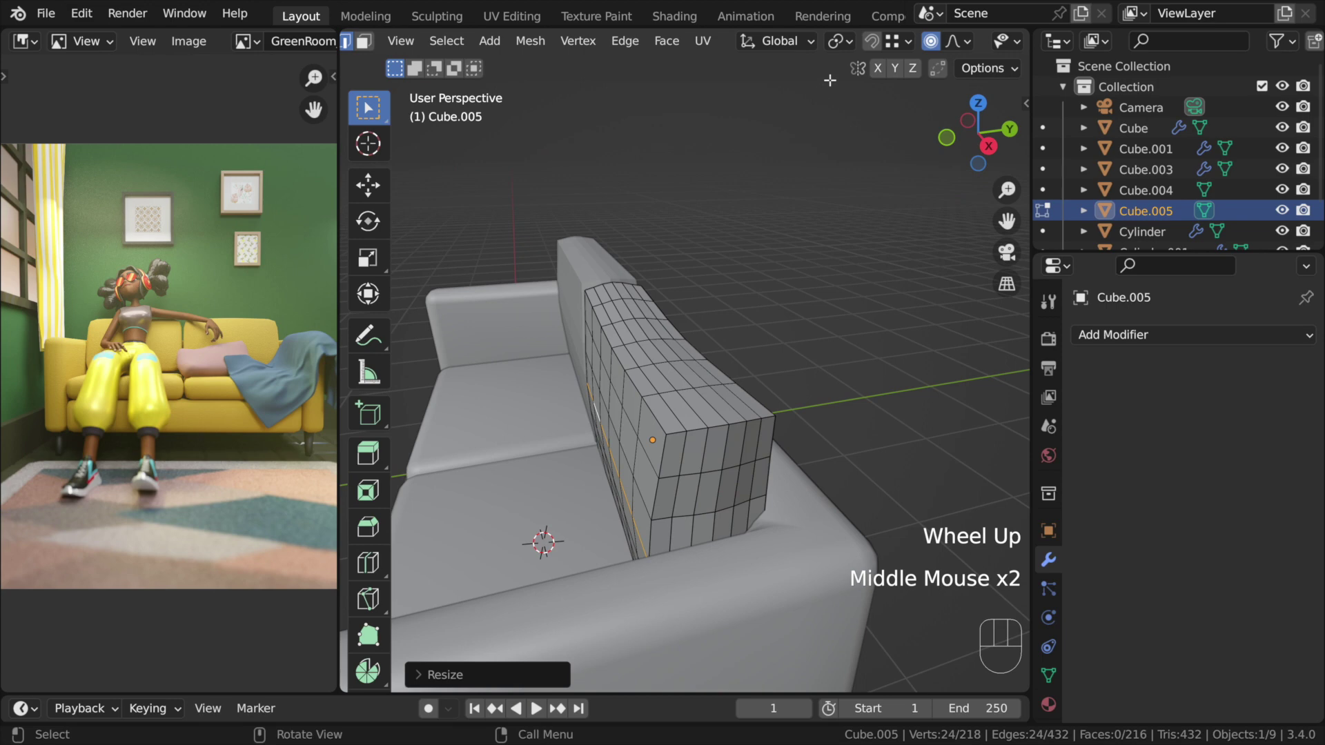
pyautogui.click(930, 41)
pyautogui.moveTo(818, 390); pyautogui.dragTo(773, 386, button='middle')
pyautogui.click(796, 375)
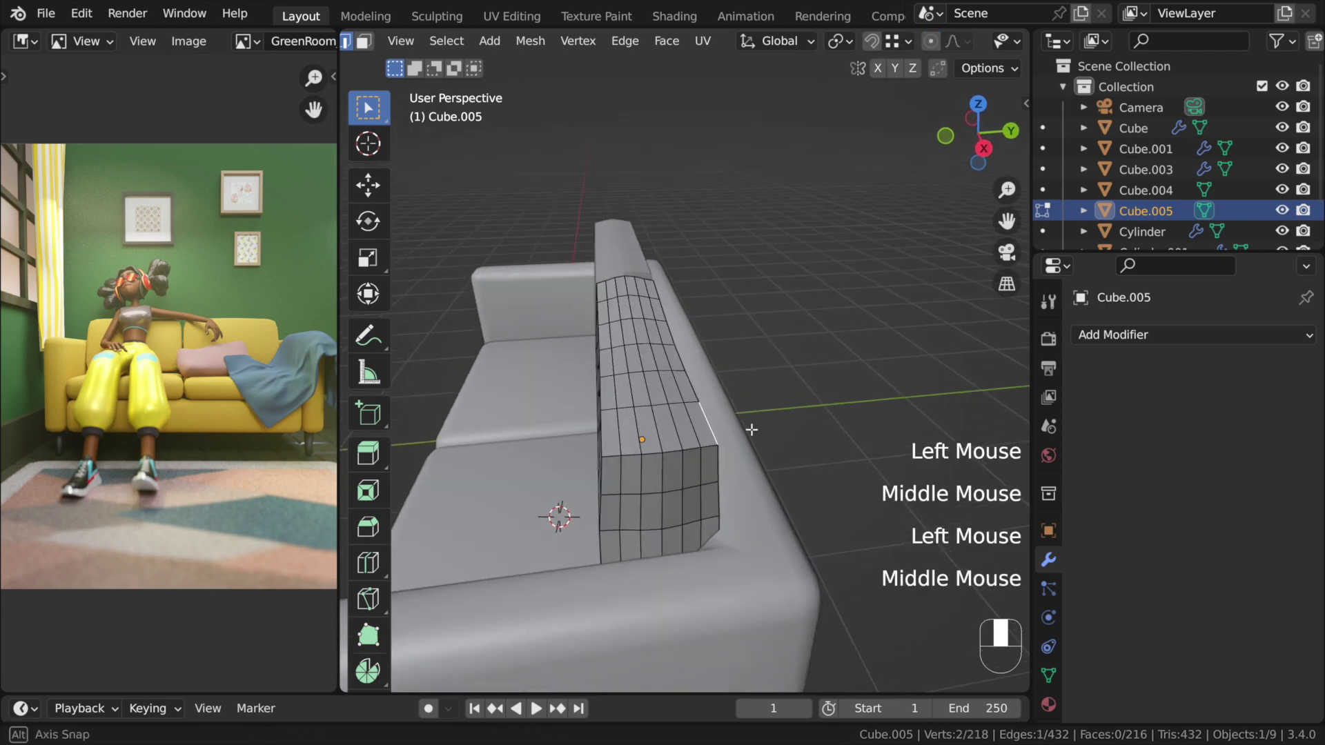
pyautogui.click(773, 387)
# Bevel the loop near the copied cushion's front edge with 2 segments and a width of about 0.059 m
pyautogui.keyDown('alt'); pyautogui.click(626, 413); pyautogui.keyUp('alt')
pyautogui.scroll(1, 625, 413)
pyautogui.moveTo(625, 413); pyautogui.dragTo(636, 425, button='middle')
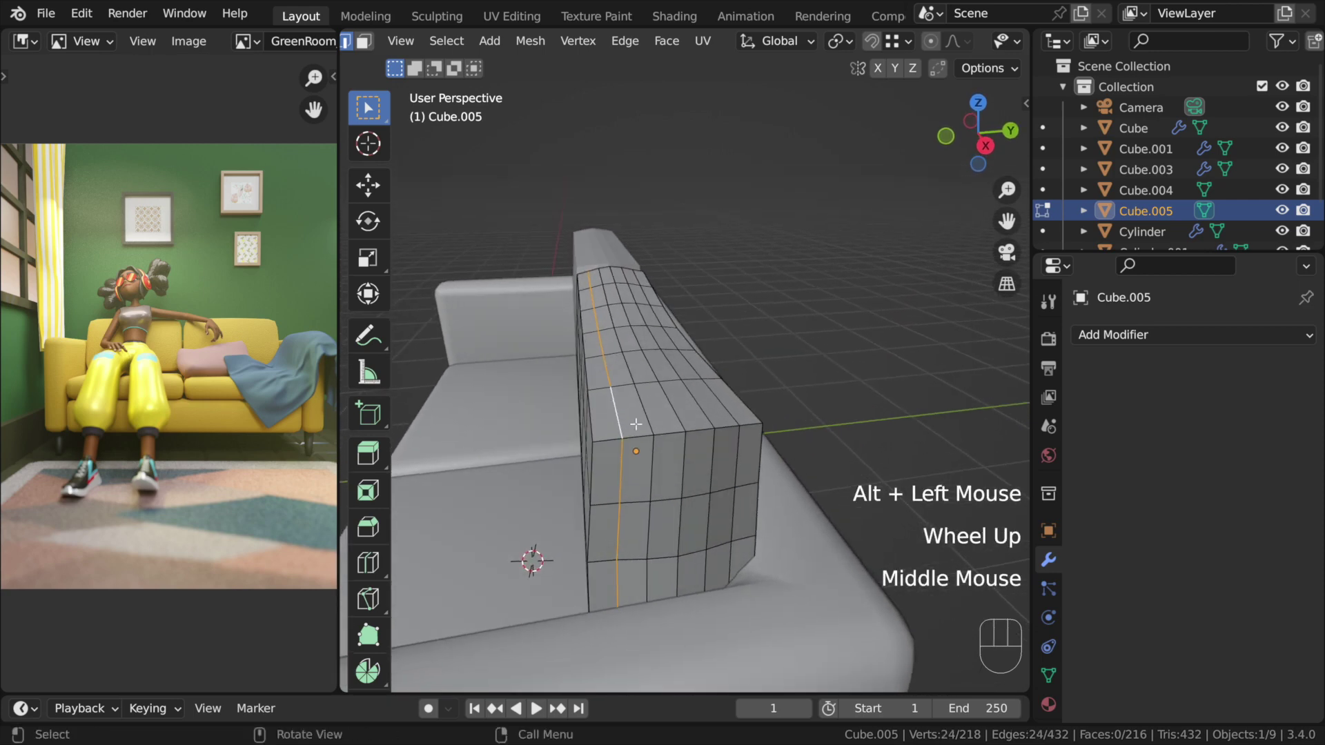
pyautogui.hotkey('ctrl', 'b')
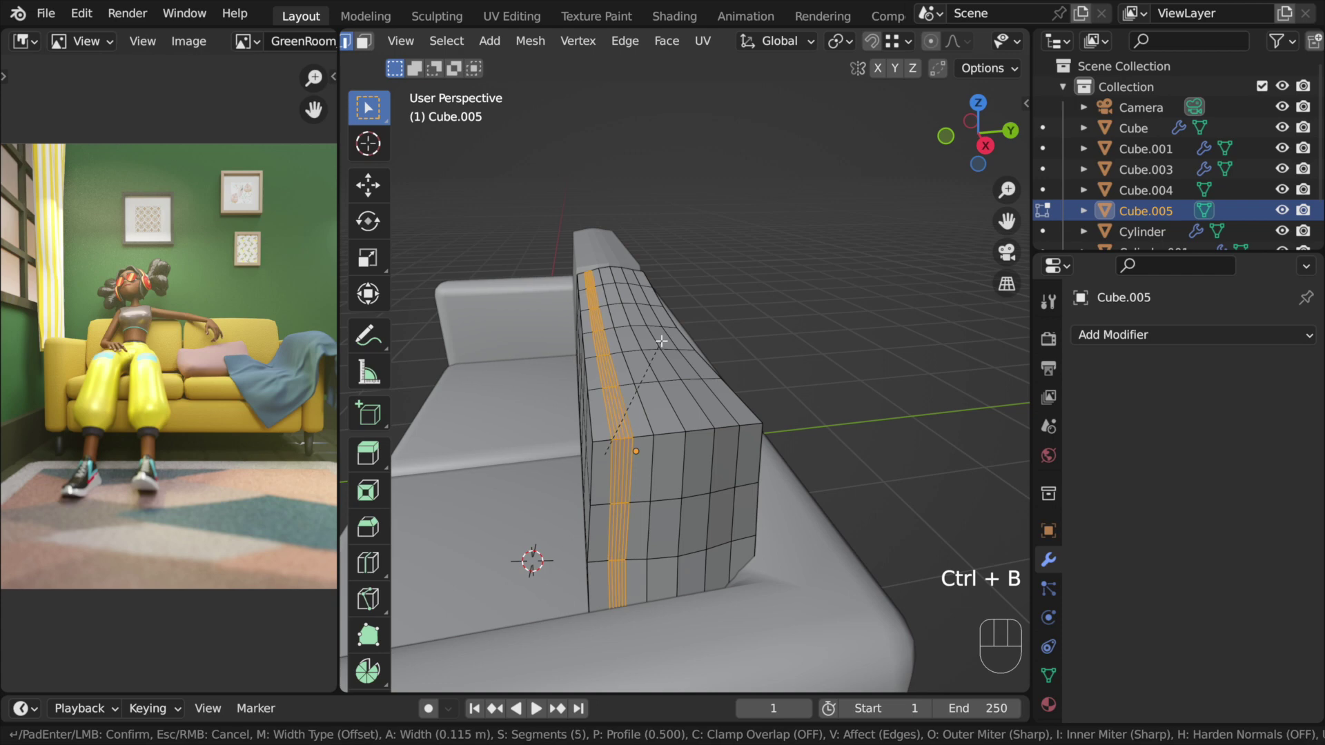
pyautogui.scroll(-2, 662, 340)
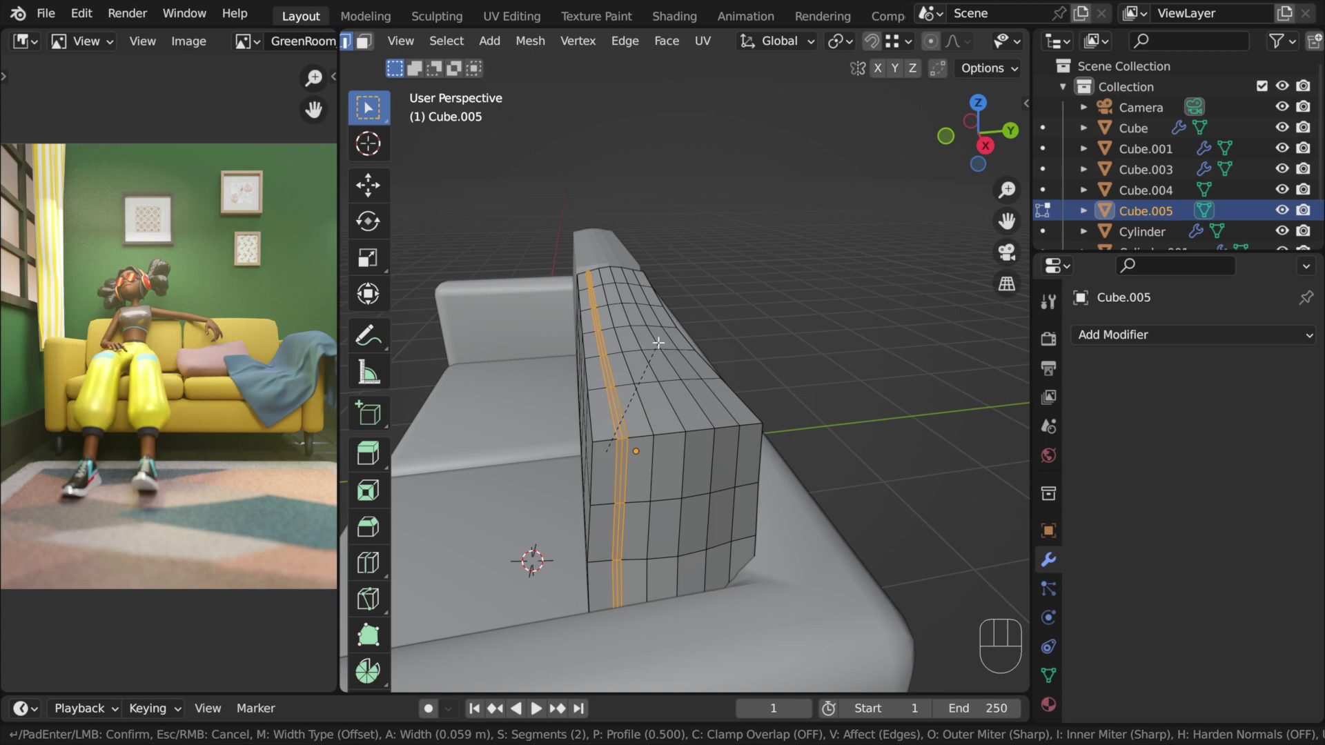
pyautogui.click(659, 342)
# Bevel the loop near the copied cushion's back edge with 2 segments
pyautogui.moveTo(656, 359); pyautogui.dragTo(631, 446, button='middle')
pyautogui.press('space')
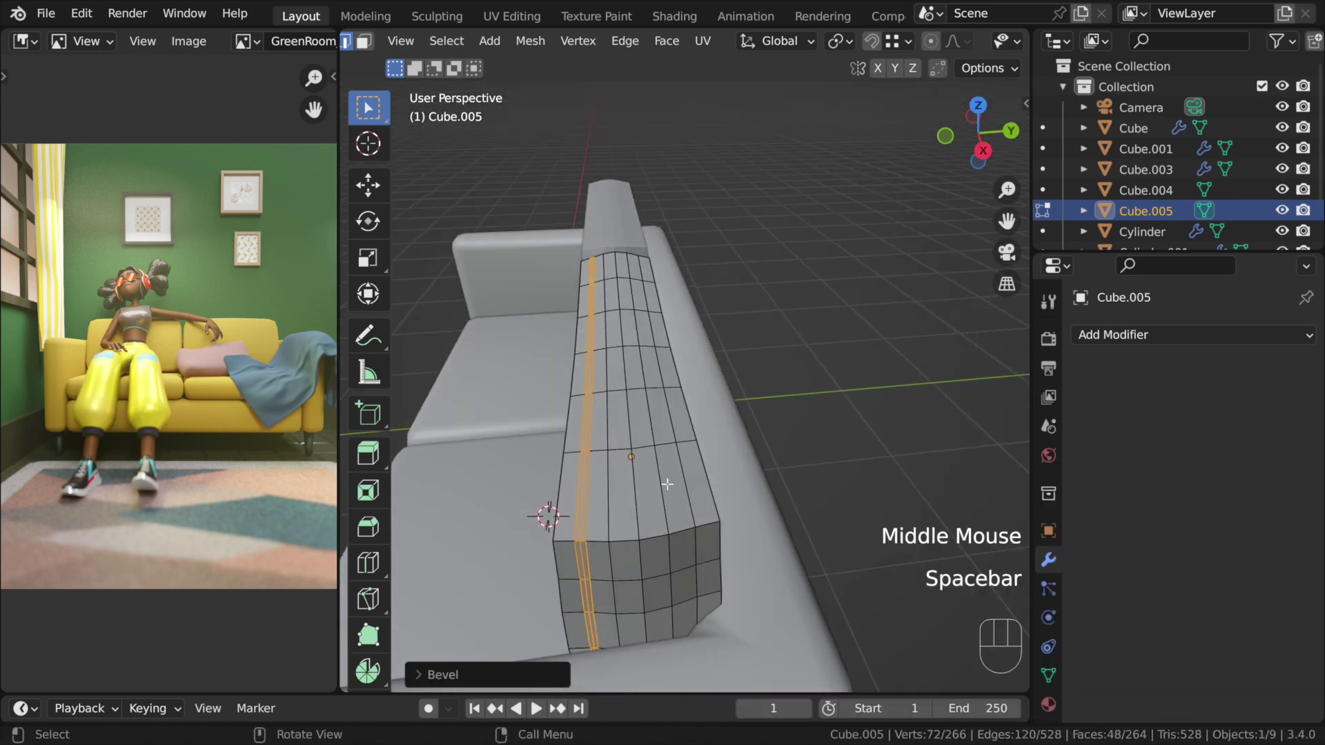
pyautogui.keyDown('alt'); pyautogui.click(693, 447); pyautogui.keyUp('alt')
pyautogui.moveTo(693, 448); pyautogui.dragTo(704, 388, button='middle')
pyautogui.hotkey('ctrl', 'b')
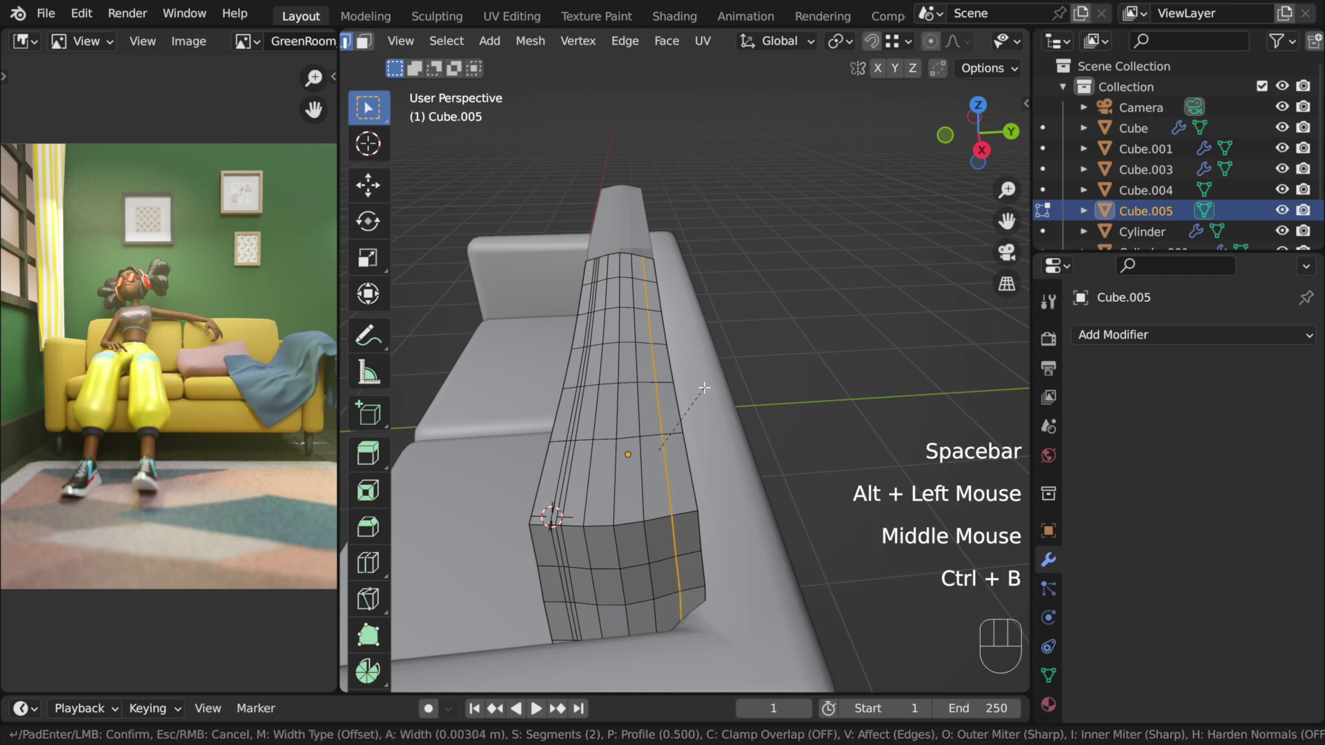
pyautogui.click(705, 385)
pyautogui.click(837, 385)
# Set the pivot point to Individual Origins and scale the centre loops of both bevelled bands inward to about 0.986
pyautogui.moveTo(837, 384); pyautogui.dragTo(676, 419, button='middle')
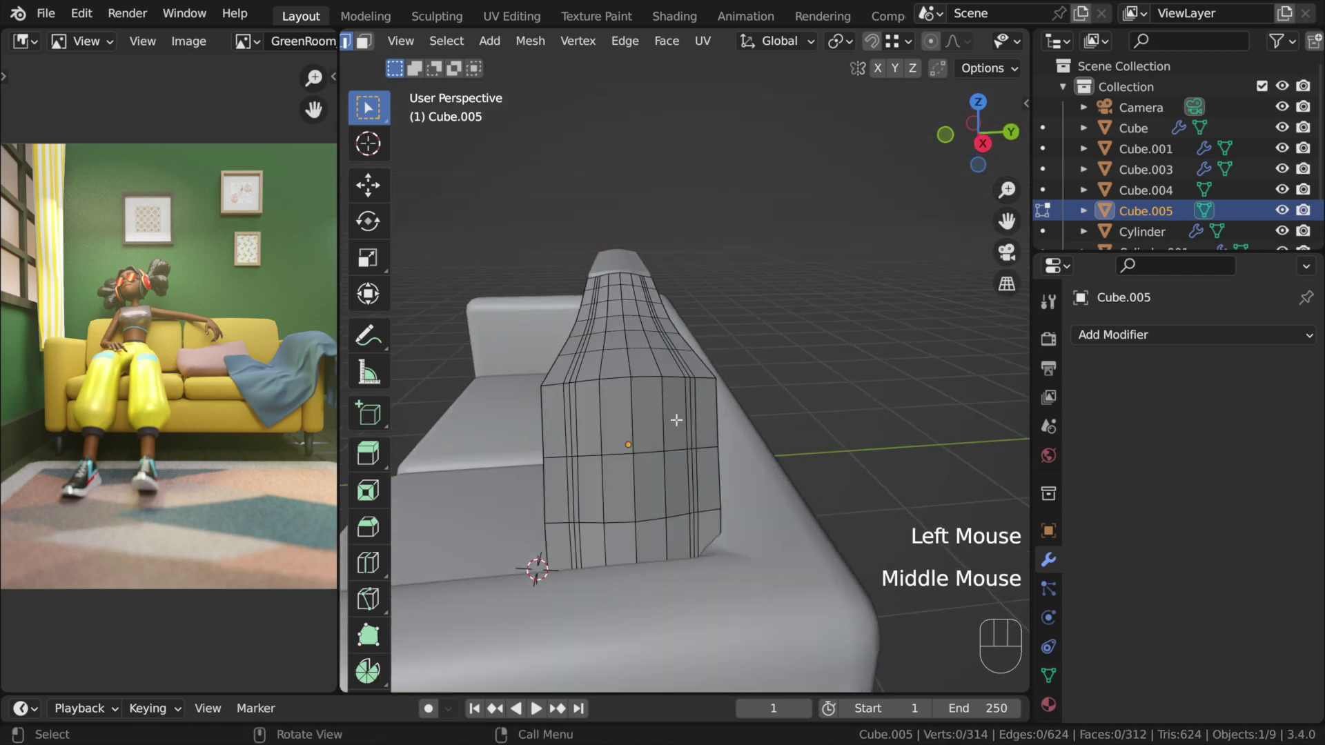
pyautogui.keyDown('alt'); pyautogui.click(569, 406); pyautogui.keyUp('alt')
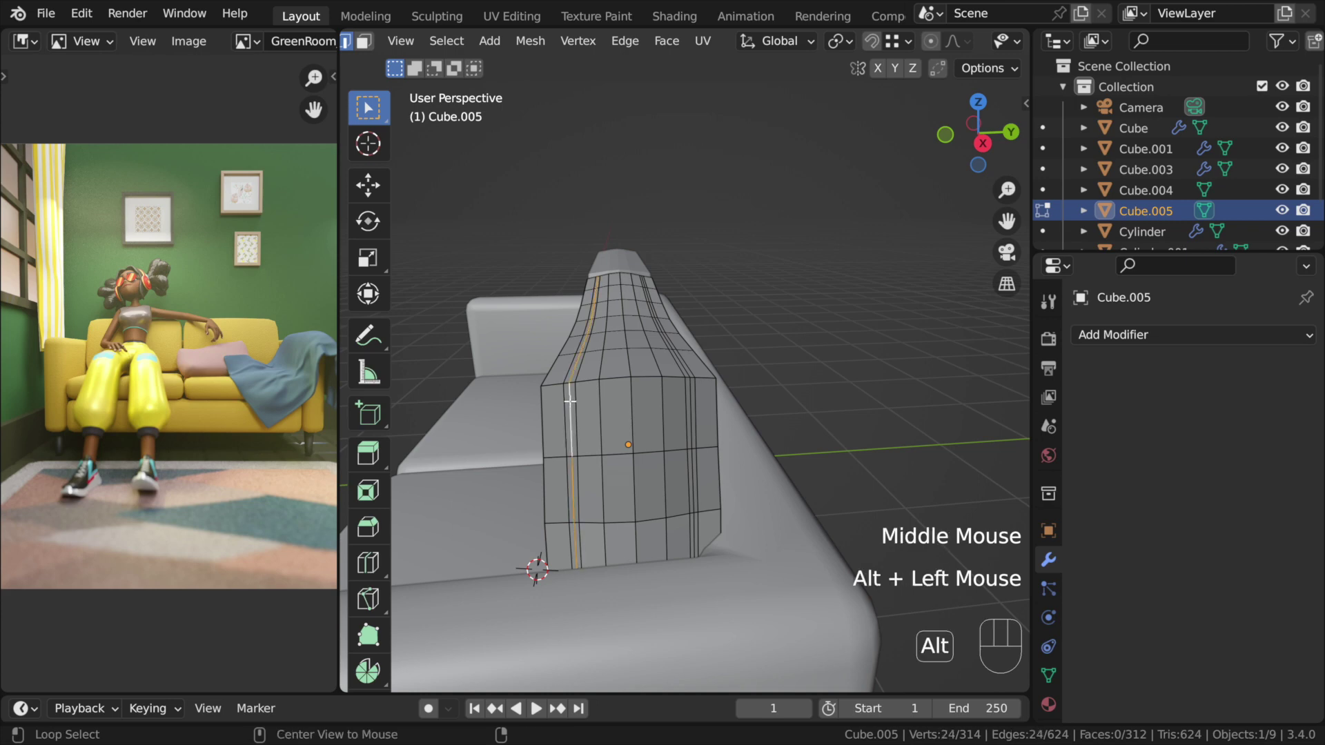
pyautogui.keyDown('alt'); pyautogui.keyDown('shift'); pyautogui.click(689, 392); pyautogui.keyUp('shift'); pyautogui.keyUp('alt')
pyautogui.moveTo(689, 392); pyautogui.dragTo(519, 370, button='middle')
pyautogui.click(622, 434)
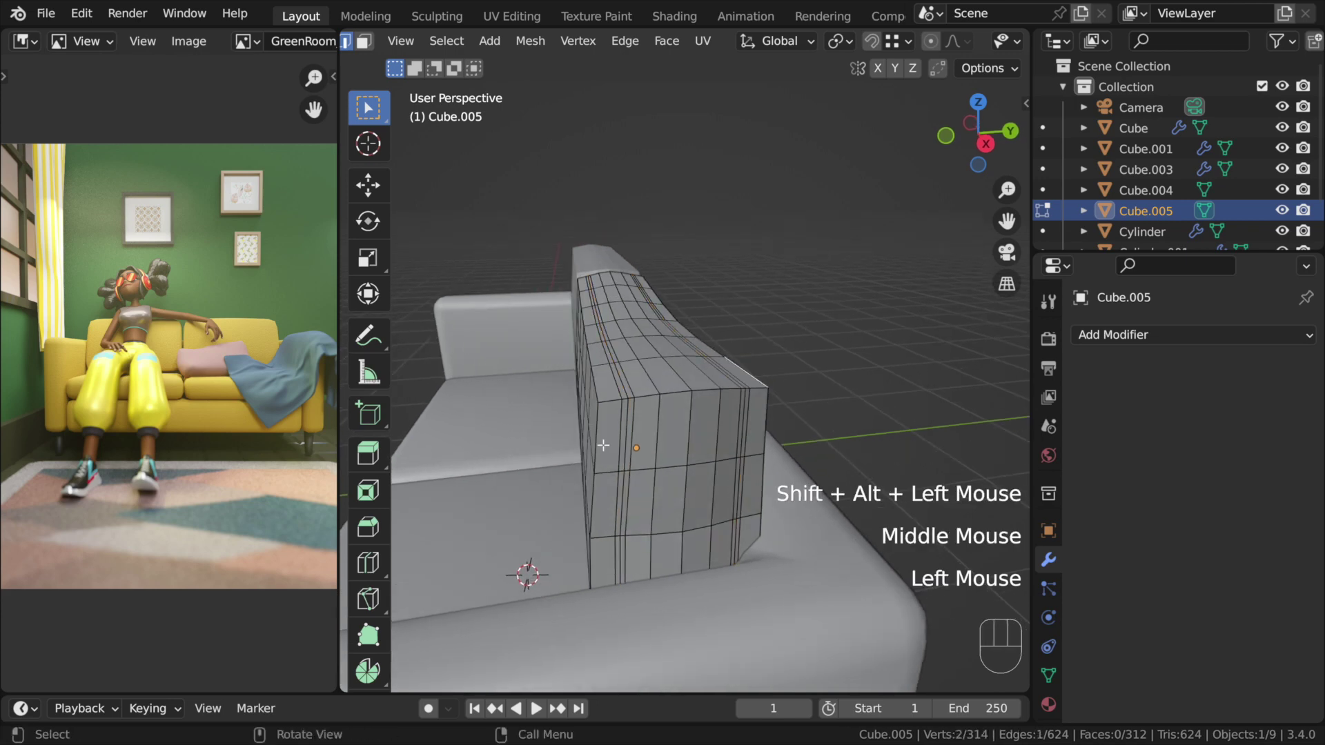
pyautogui.keyDown('alt'); pyautogui.click(621, 426); pyautogui.keyUp('alt')
pyautogui.scroll(2, 622, 425)
pyautogui.moveTo(622, 425); pyautogui.dragTo(649, 421, button='middle')
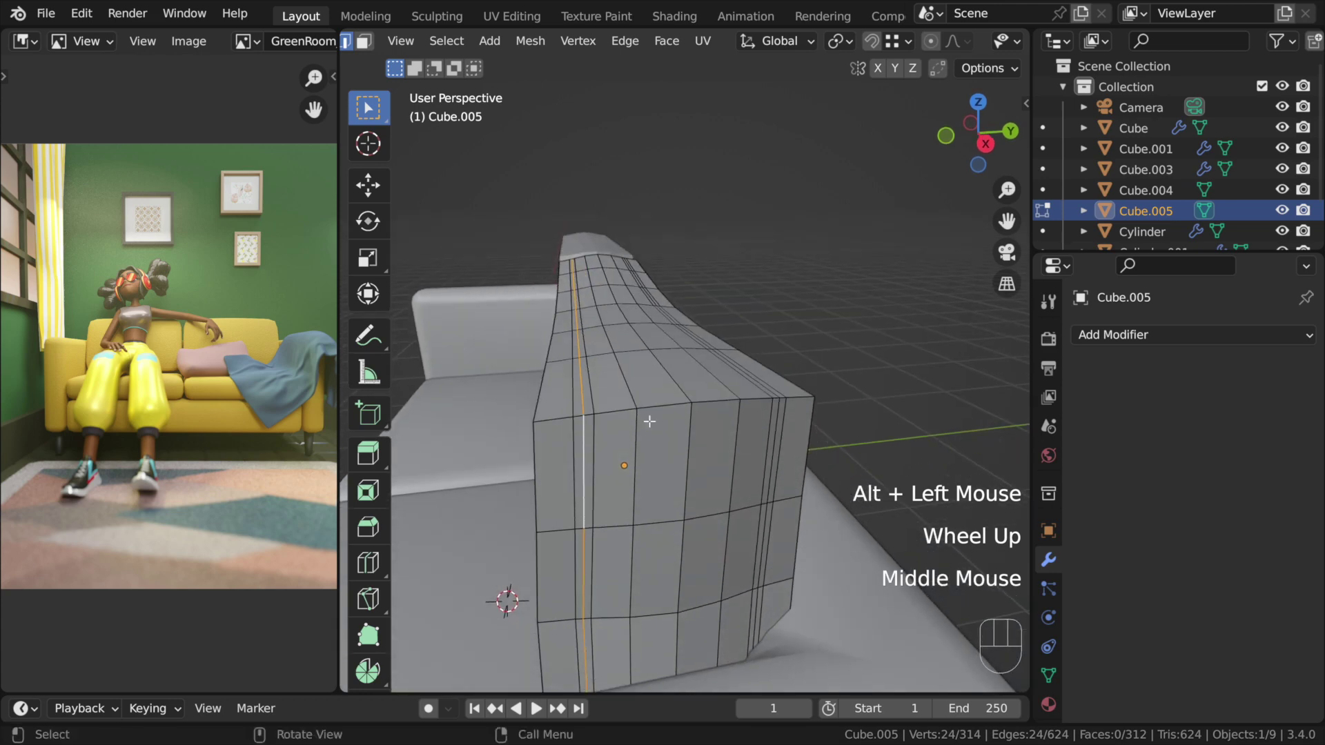
pyautogui.keyDown('alt'); pyautogui.keyDown('shift'); pyautogui.click(775, 425); pyautogui.keyUp('shift'); pyautogui.keyUp('alt')
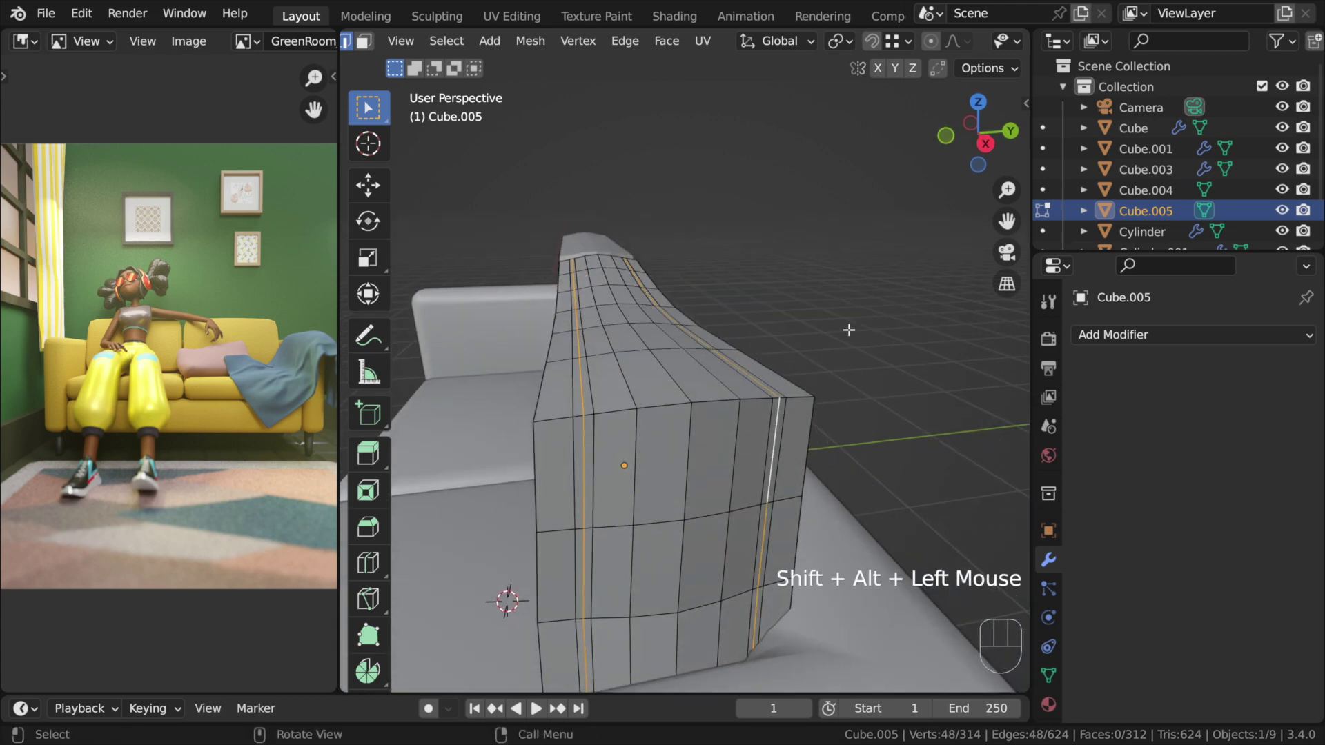
pyautogui.press('.')
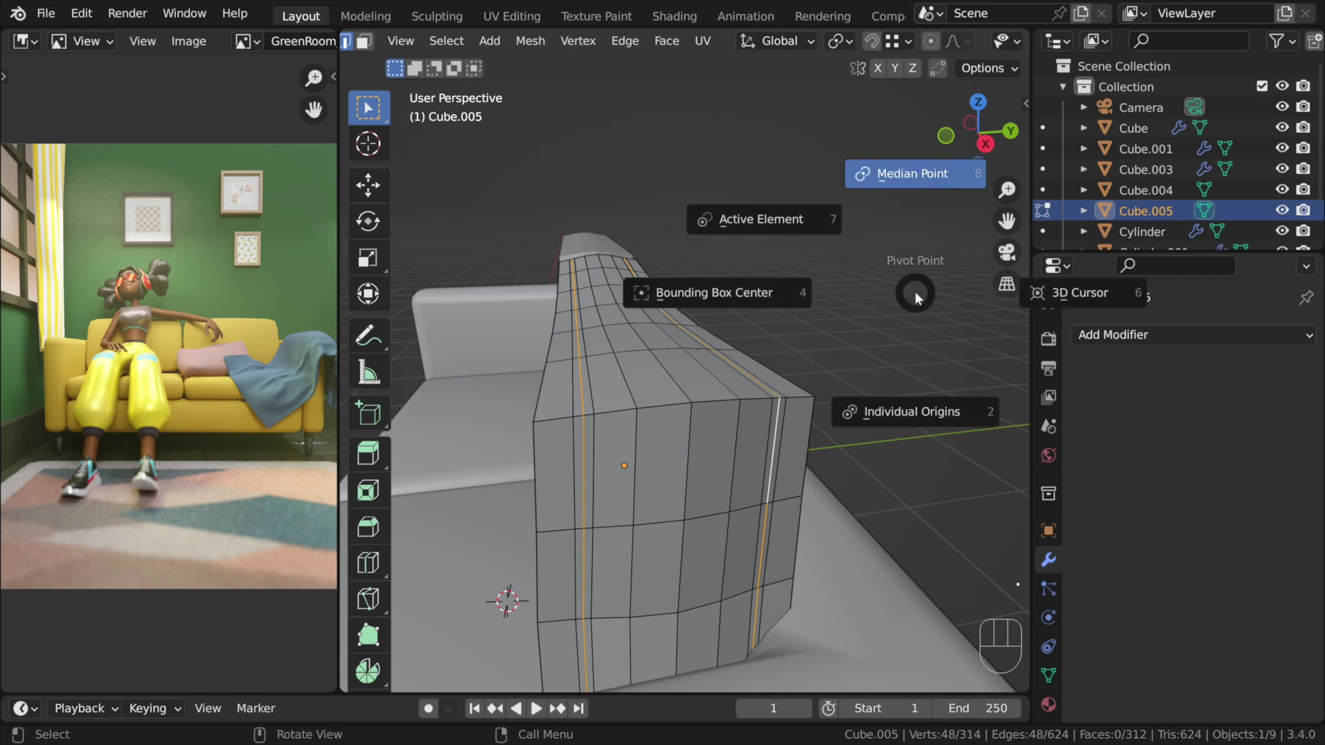
pyautogui.click(921, 409)
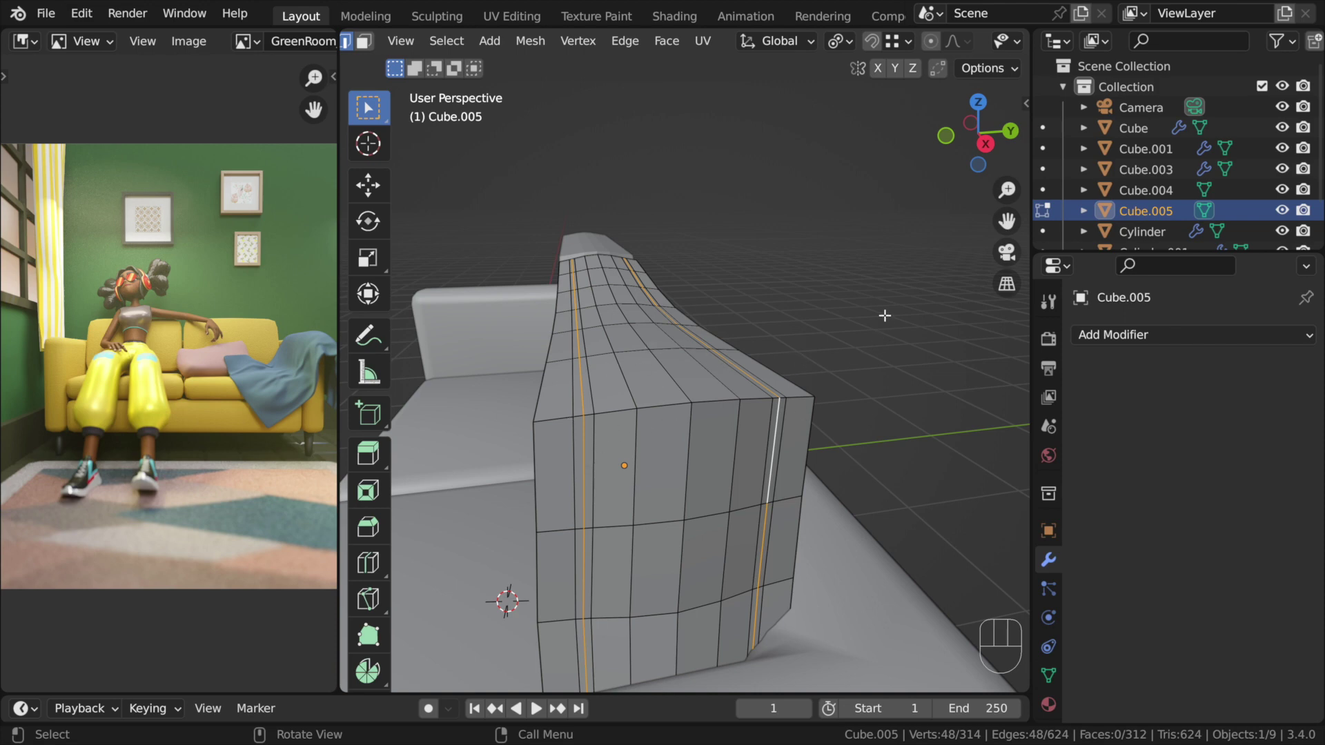
pyautogui.press('s')
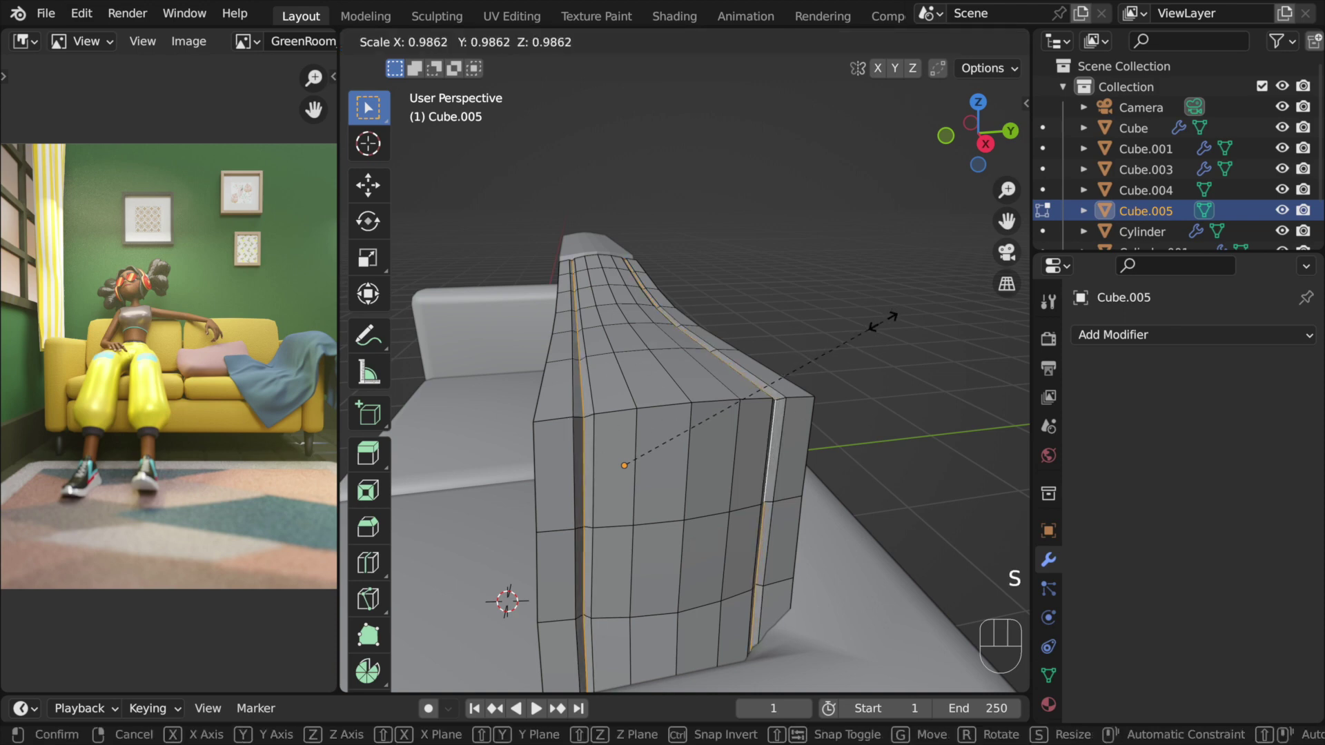
pyautogui.click(884, 322)
# Return to object mode and apply Shade Smooth to the copied cushion
pyautogui.scroll(-2, 718, 387)
pyautogui.moveTo(718, 387); pyautogui.dragTo(679, 482, button='middle')
pyautogui.press('Tab')
pyautogui.click(827, 449)
pyautogui.moveTo(827, 449); pyautogui.dragTo(718, 412, button='middle')
pyautogui.click(718, 411)
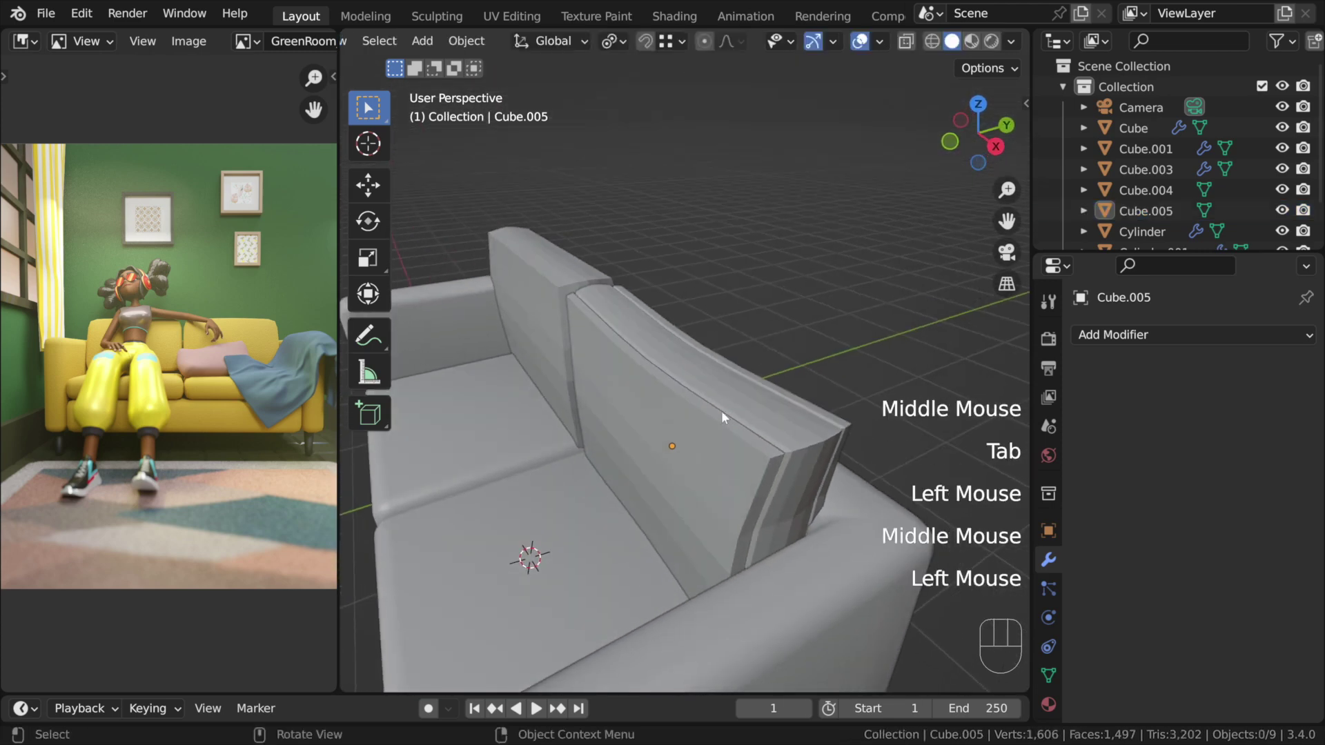
pyautogui.scroll(1, 722, 410)
pyautogui.rightClick(686, 370)
pyautogui.click(773, 406)
pyautogui.rightClick(687, 352)
pyautogui.click(687, 345)
pyautogui.click(889, 274)
pyautogui.moveTo(889, 278); pyautogui.dragTo(814, 292, button='middle')
pyautogui.scroll(-3, 668, 359)
pyautogui.moveTo(668, 360); pyautogui.dragTo(762, 520, button='middle')
pyautogui.scroll(1, 722, 441)
pyautogui.moveTo(722, 440); pyautogui.dragTo(559, 465, button='middle')
pyautogui.click(670, 396)
pyautogui.press('Tab')
pyautogui.scroll(2, 671, 396)
pyautogui.scroll(-1, 625, 533)
pyautogui.scroll(1, 625, 533)
pyautogui.scroll(1, 625, 533)
pyautogui.scroll(1, 587, 497)
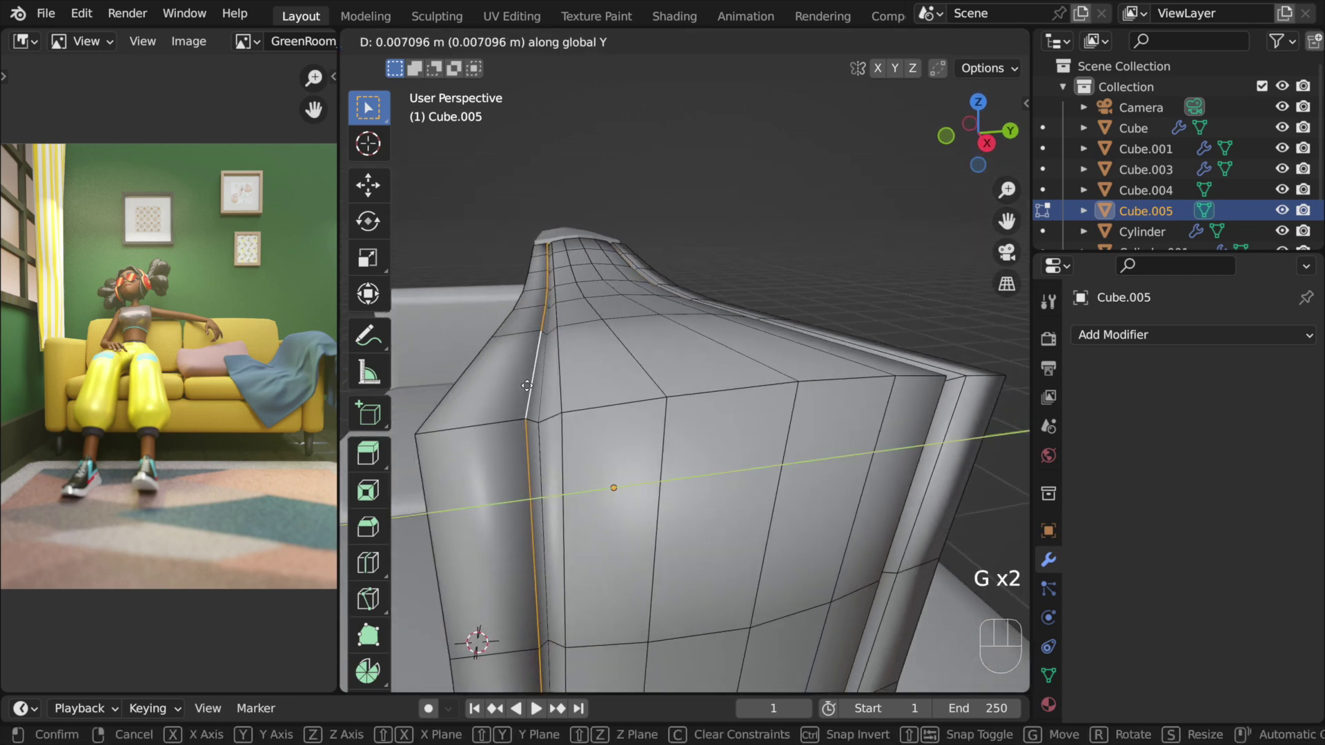
pyautogui.rightClick(527, 386)
pyautogui.press('Tab')
pyautogui.scroll(-2, 528, 372)
pyautogui.moveTo(602, 511); pyautogui.dragTo(867, 444, button='middle')
pyautogui.scroll(-2, 778, 450)
pyautogui.click(703, 332)
pyautogui.scroll(1, 702, 331)
pyautogui.click(690, 415)
pyautogui.press('Tab')
pyautogui.moveTo(690, 415); pyautogui.dragTo(581, 421, button='middle')
pyautogui.press('Tab')
pyautogui.moveTo(759, 435); pyautogui.dragTo(787, 405, button='middle')
# Select all of the copied cushion's vertices in vertex mode and apply Smooth Vertices
pyautogui.press('Tab')
pyautogui.press('1')
pyautogui.press('q')
pyautogui.press('a')
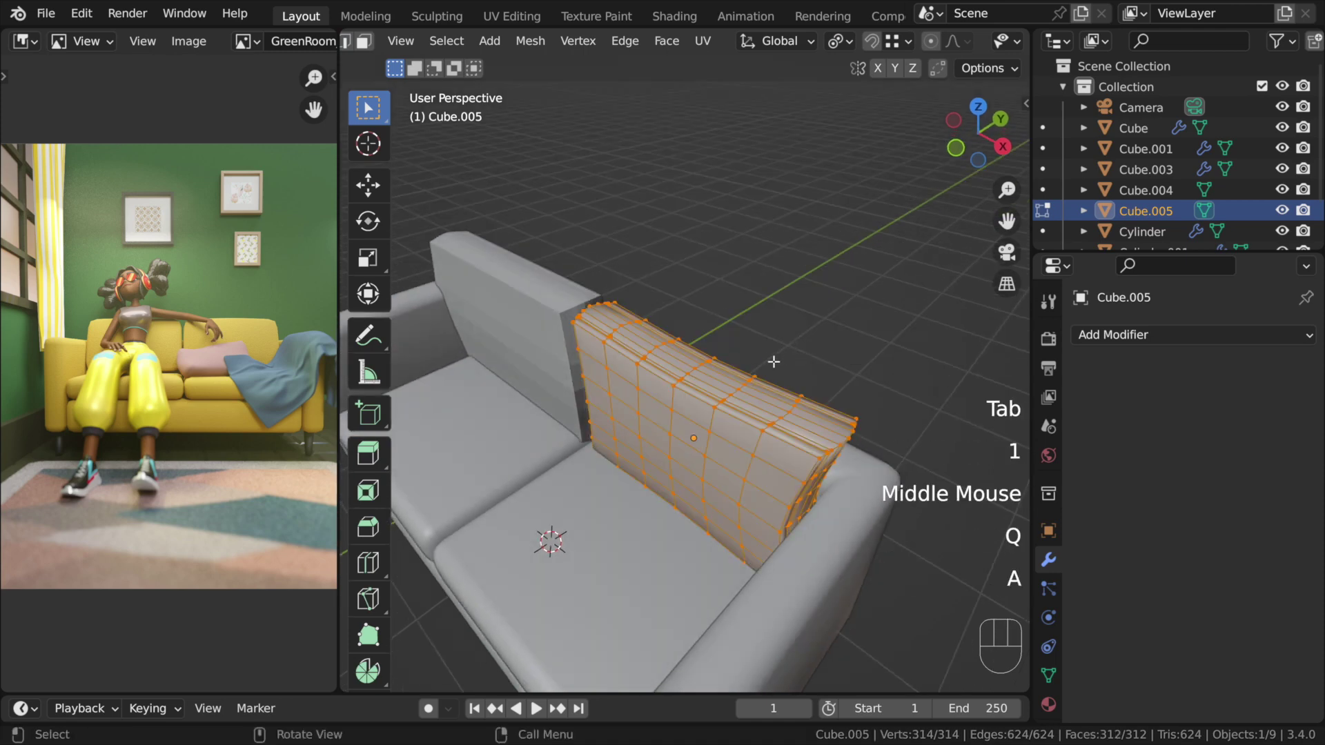
pyautogui.rightClick(912, 235)
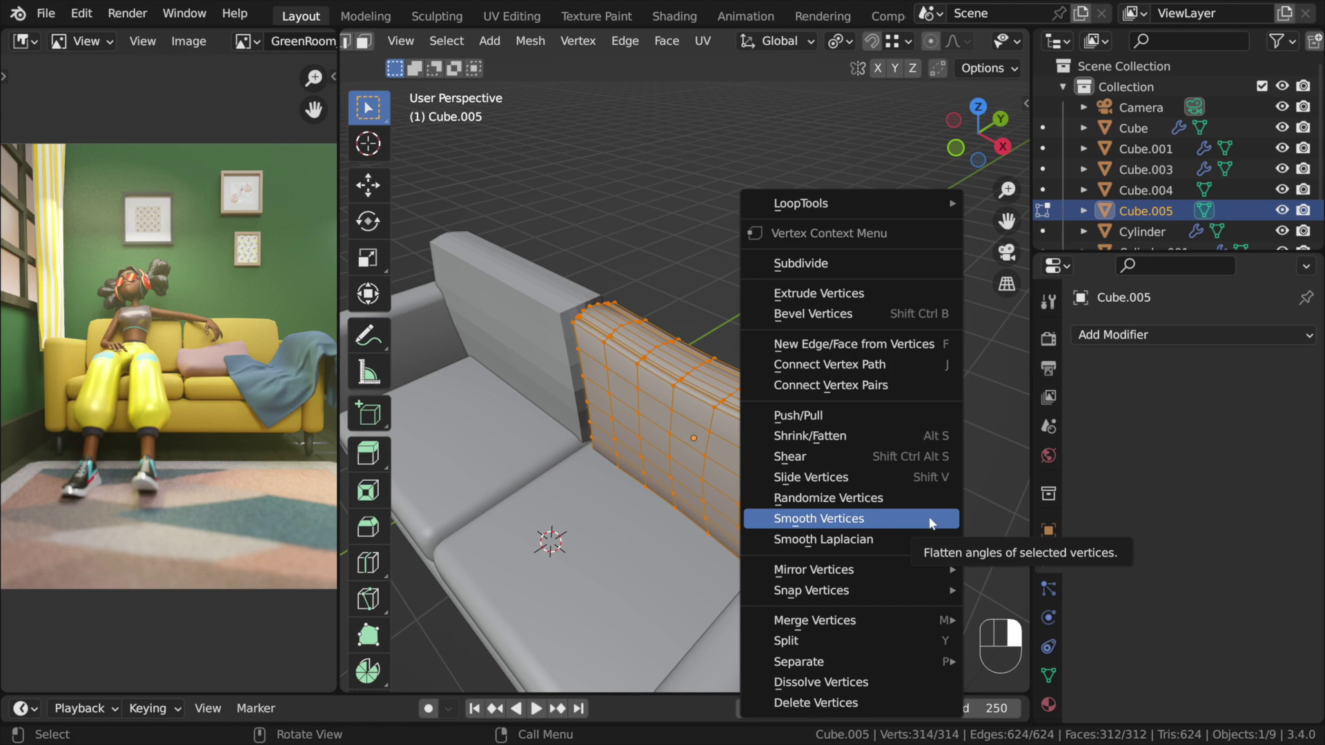
pyautogui.click(932, 523)
# Try a much stronger rounding of the copied cushion by raising the Smooth Vertices repeat to 12
pyautogui.moveTo(915, 496); pyautogui.dragTo(920, 409, button='middle')
pyautogui.scroll(2, 852, 353)
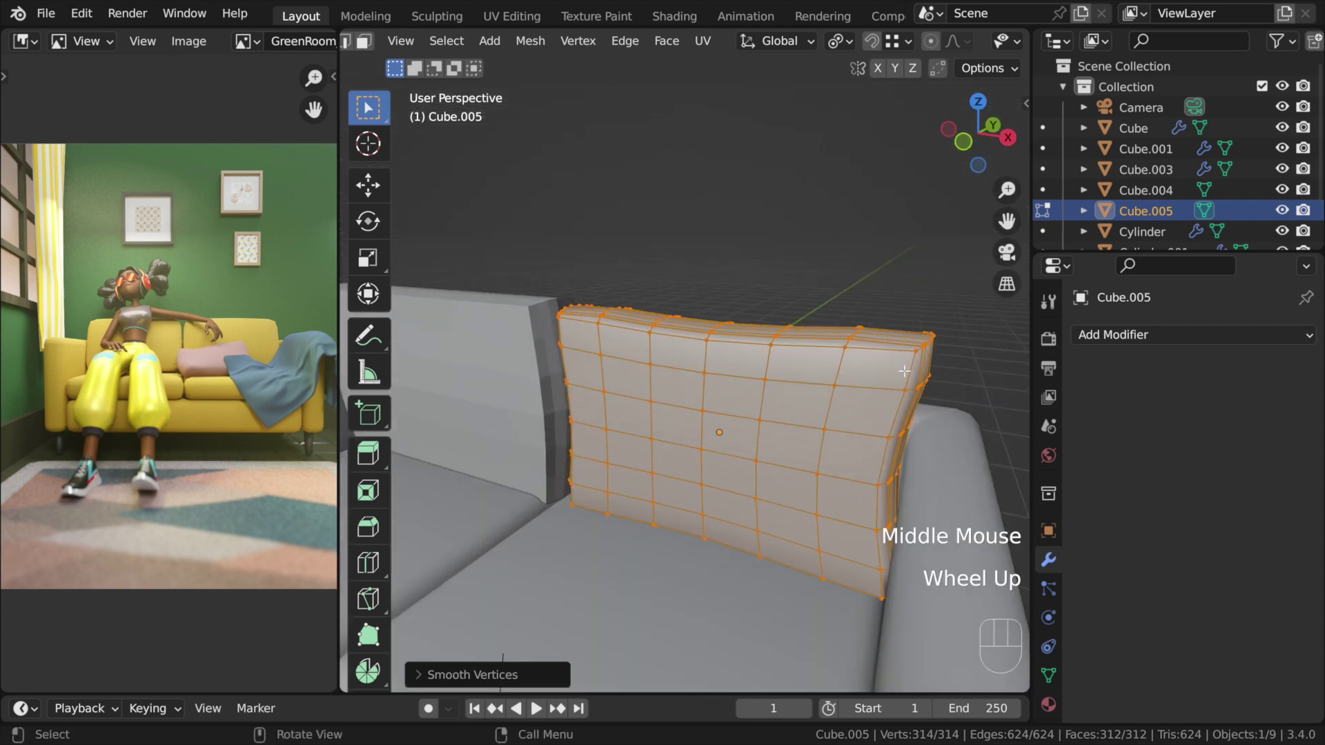
pyautogui.scroll(-2, 769, 459)
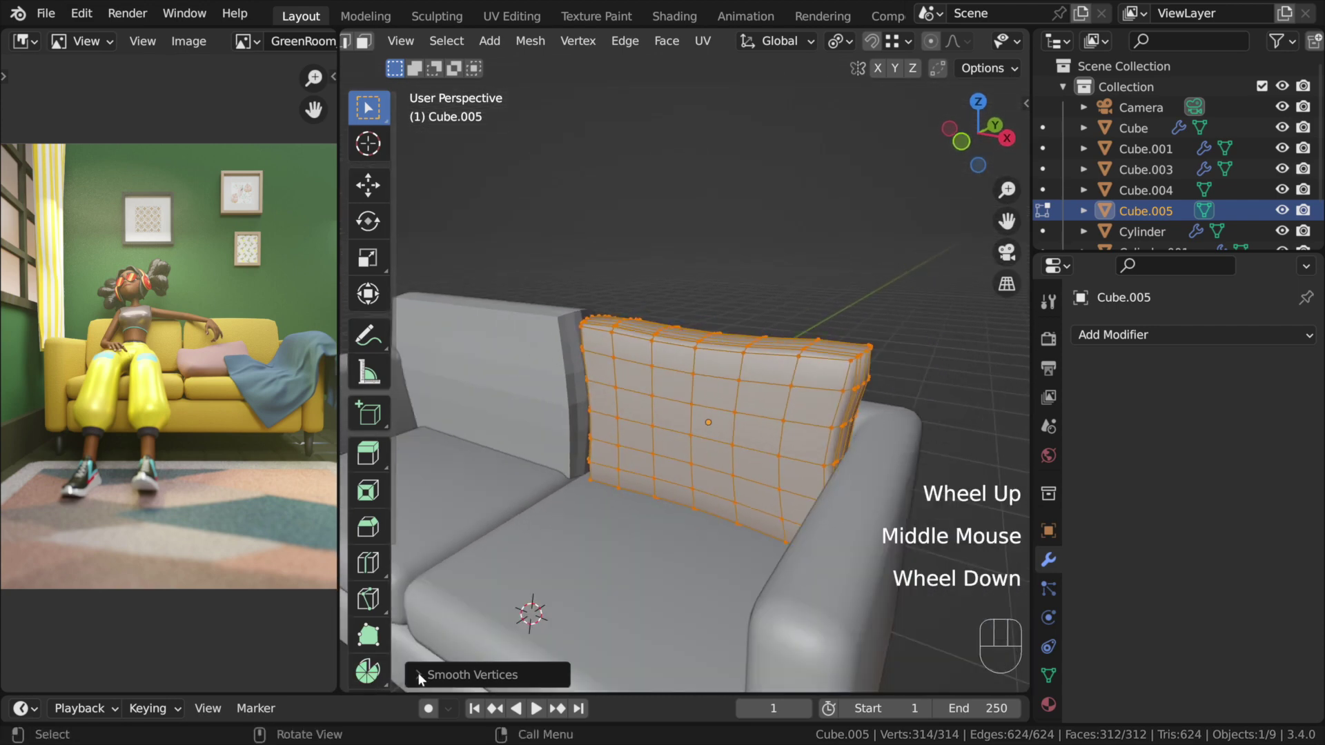
pyautogui.click(417, 673)
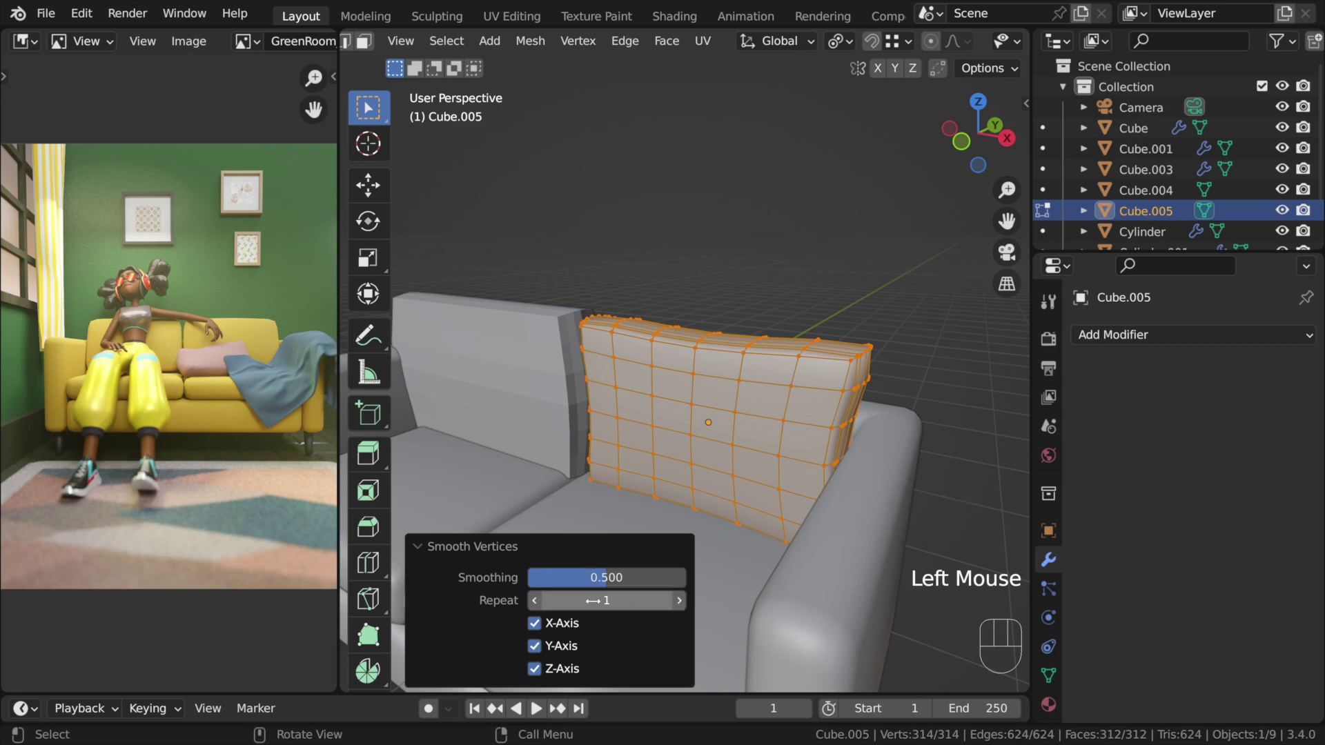
pyautogui.click(680, 602)
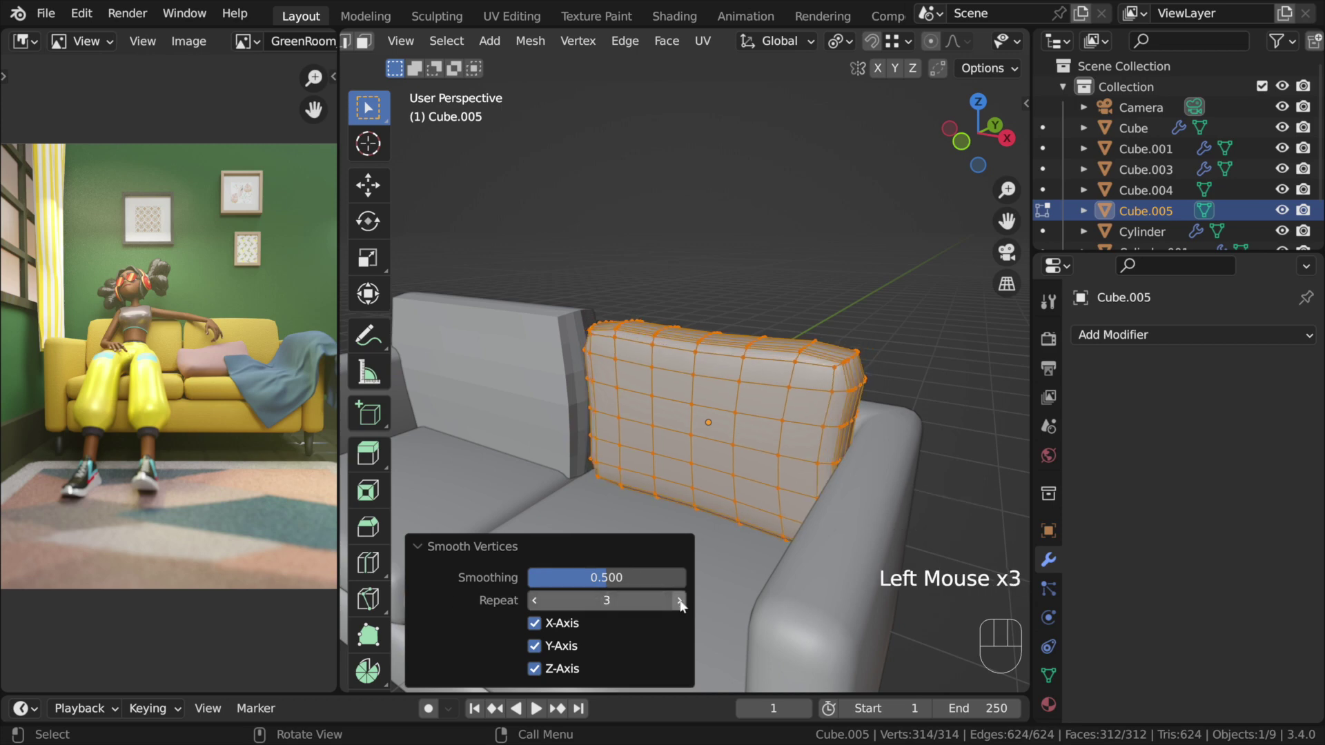
pyautogui.click(680, 601)
pyautogui.click(680, 601)
pyautogui.click(680, 602)
pyautogui.click(680, 601)
pyautogui.click(680, 601)
pyautogui.click(680, 602)
pyautogui.click(680, 601)
pyautogui.click(680, 602)
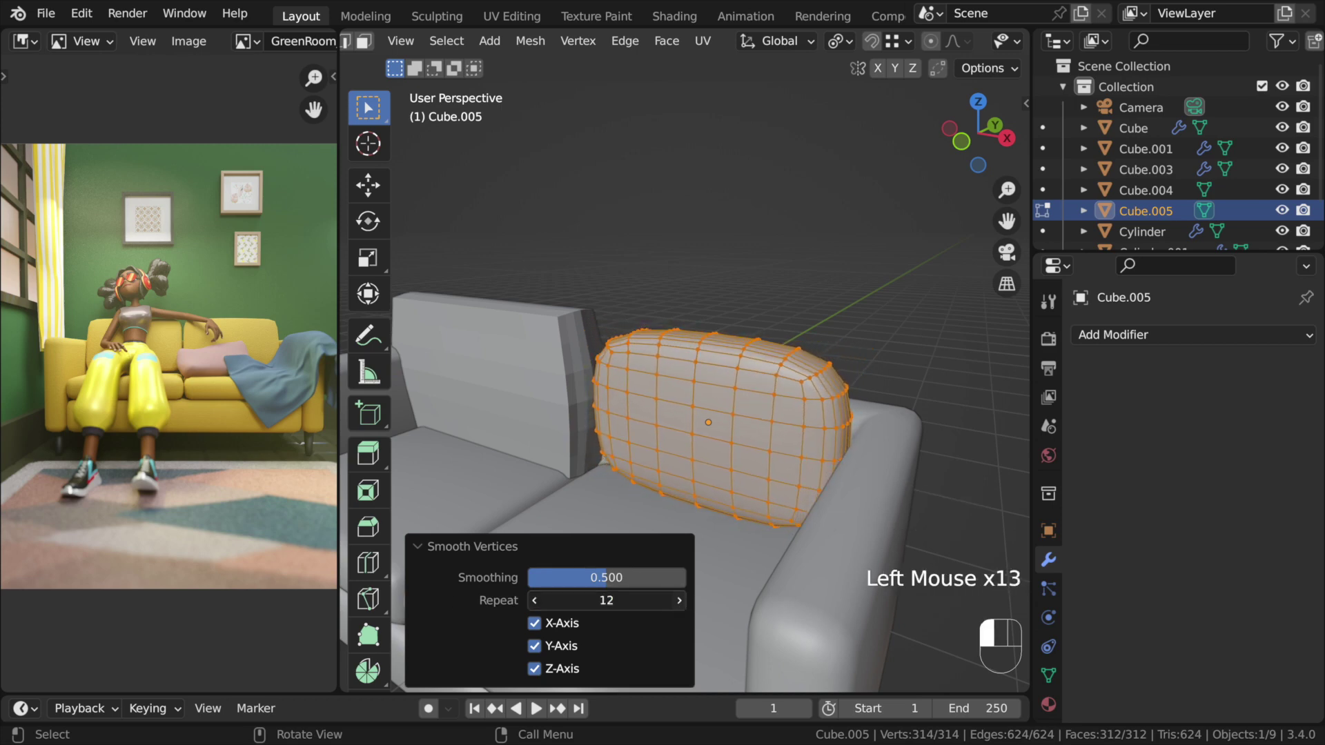
# Lower the Smooth Vertices repeat to 2 for the copied cushion
pyautogui.doubleClick(537, 601)
pyautogui.tripleClick(537, 601)
pyautogui.tripleClick(537, 600)
pyautogui.tripleClick(537, 601)
pyautogui.click(537, 600)
pyautogui.click(679, 601)
pyautogui.click(680, 602)
pyautogui.moveTo(680, 601); pyautogui.dragTo(636, 574, button='middle')
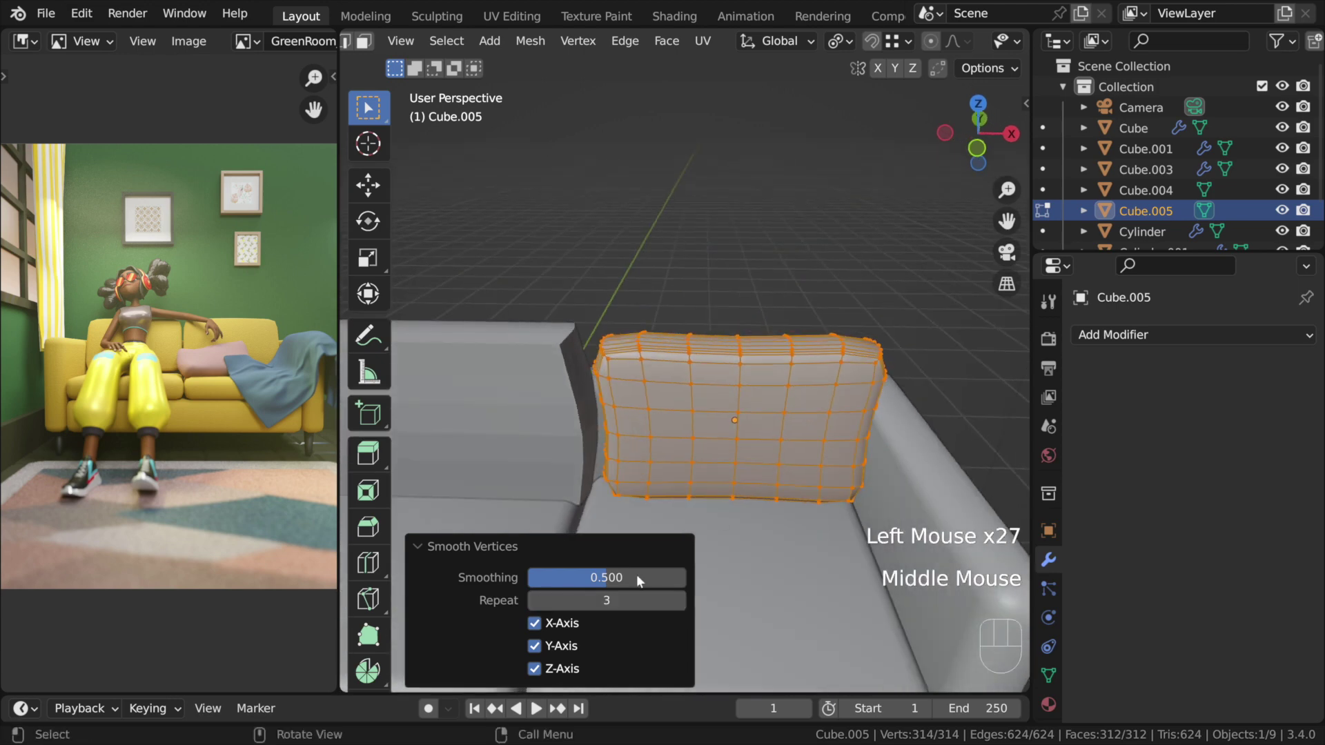
pyautogui.click(533, 601)
# Leave the copied cushion's edit mode and apply Shade Smooth to the first back cushion
pyautogui.click(713, 225)
pyautogui.scroll(-2, 728, 278)
pyautogui.press('Tab')
pyautogui.click(842, 307)
pyautogui.moveTo(842, 308); pyautogui.dragTo(815, 318, button='middle')
pyautogui.click(476, 392)
pyautogui.keyDown('shift'); pyautogui.moveTo(477, 392); pyautogui.dragTo(668, 286, button='middle'); pyautogui.keyUp('shift')
pyautogui.scroll(1, 616, 392)
pyautogui.rightClick(498, 356)
pyautogui.click(499, 352)
# Apply Smooth Vertices to all vertices of the first back cushion with the repeat set to 4
pyautogui.press('Tab')
pyautogui.press('a')
pyautogui.rightClick(531, 541)
pyautogui.click(607, 542)
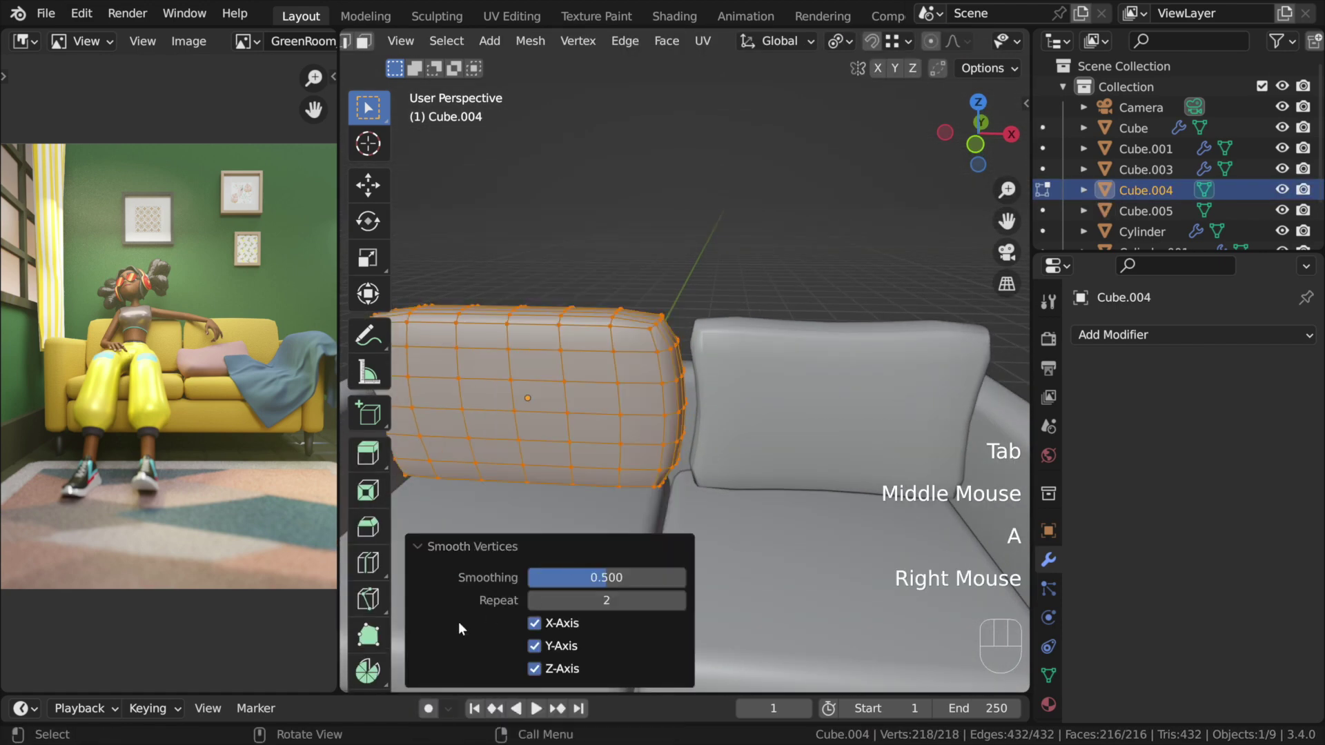
pyautogui.click(680, 606)
pyautogui.click(681, 606)
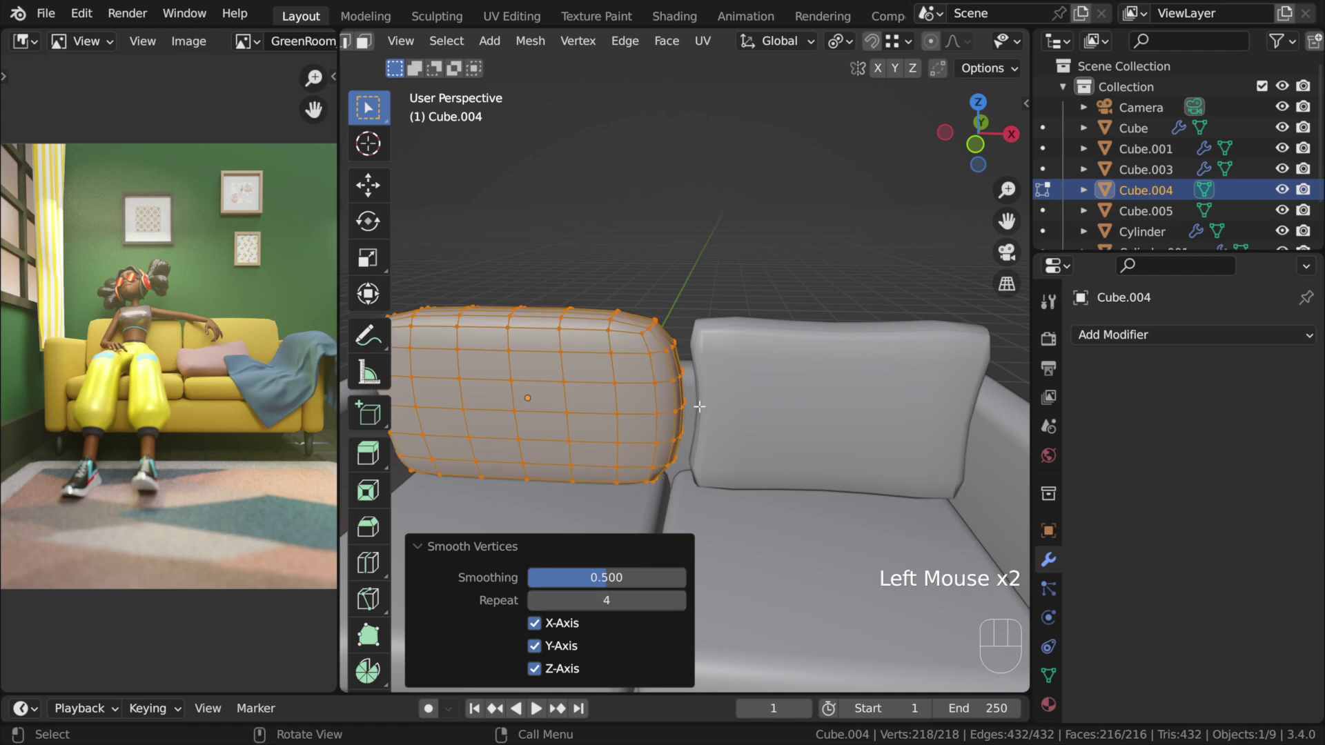
# Scale the first cushion's lower-middle horizontal loop outward along Y with the proportional editing size at 0.95
pyautogui.press('Tab')
pyautogui.click(752, 288)
pyautogui.scroll(-2, 753, 289)
pyautogui.moveTo(753, 288); pyautogui.dragTo(664, 504, button='middle')
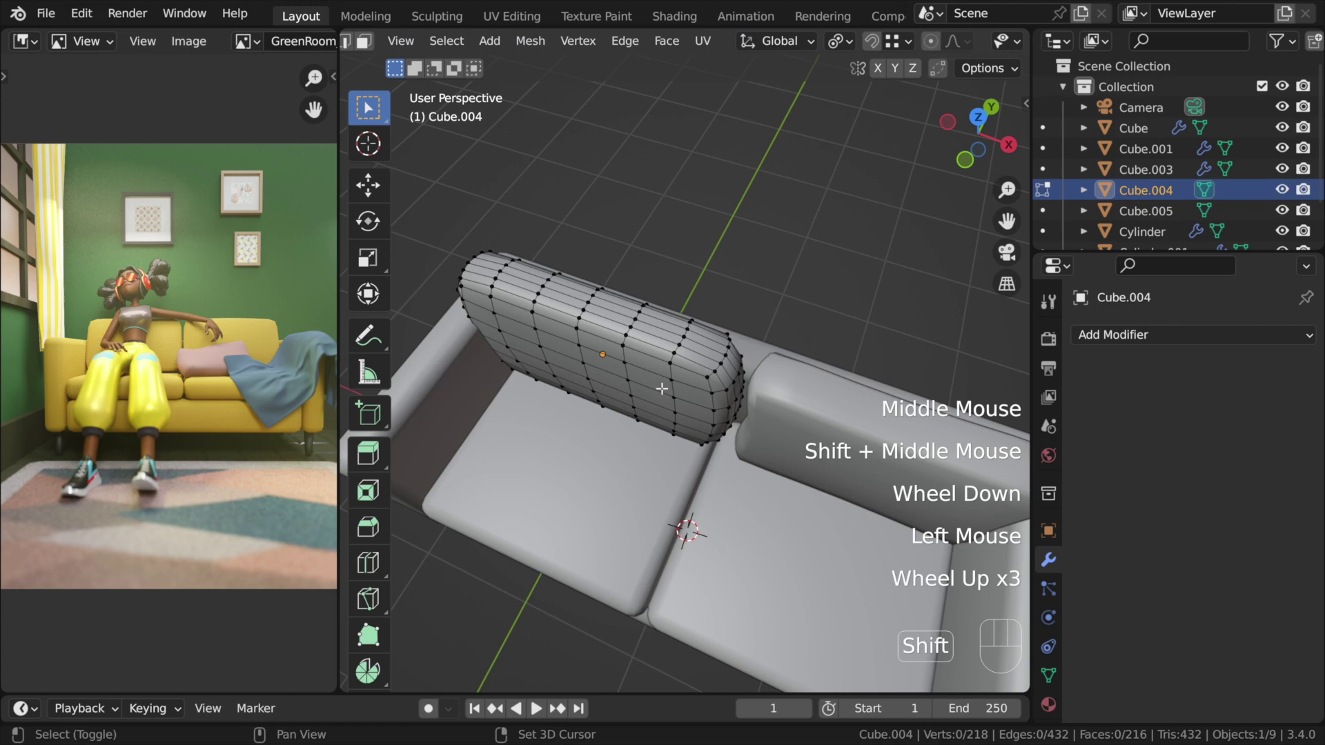
pyautogui.keyDown('shift'); pyautogui.moveTo(622, 456); pyautogui.dragTo(608, 442, button='middle'); pyautogui.keyUp('shift')
pyautogui.moveTo(608, 442); pyautogui.dragTo(678, 336, button='middle')
pyautogui.keyDown('alt'); pyautogui.click(679, 336); pyautogui.keyUp('alt')
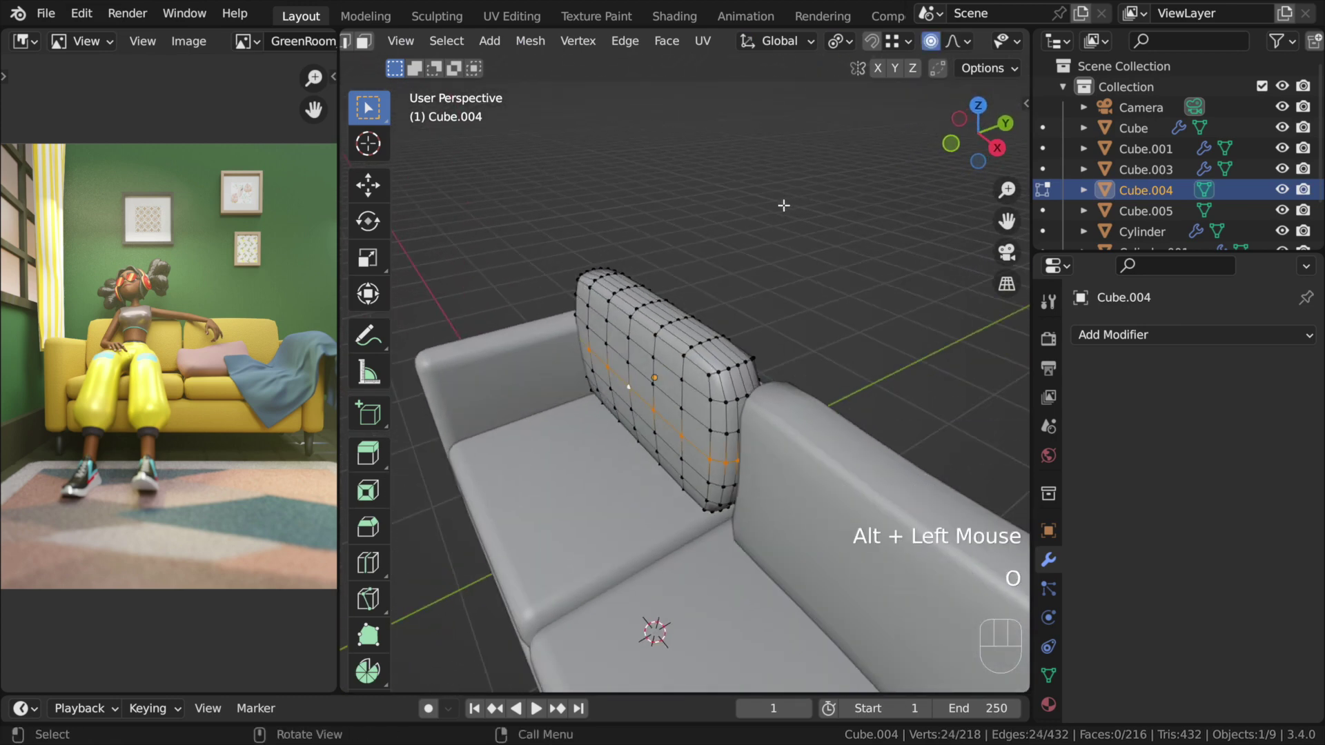
pyautogui.press('s')
pyautogui.press('y')
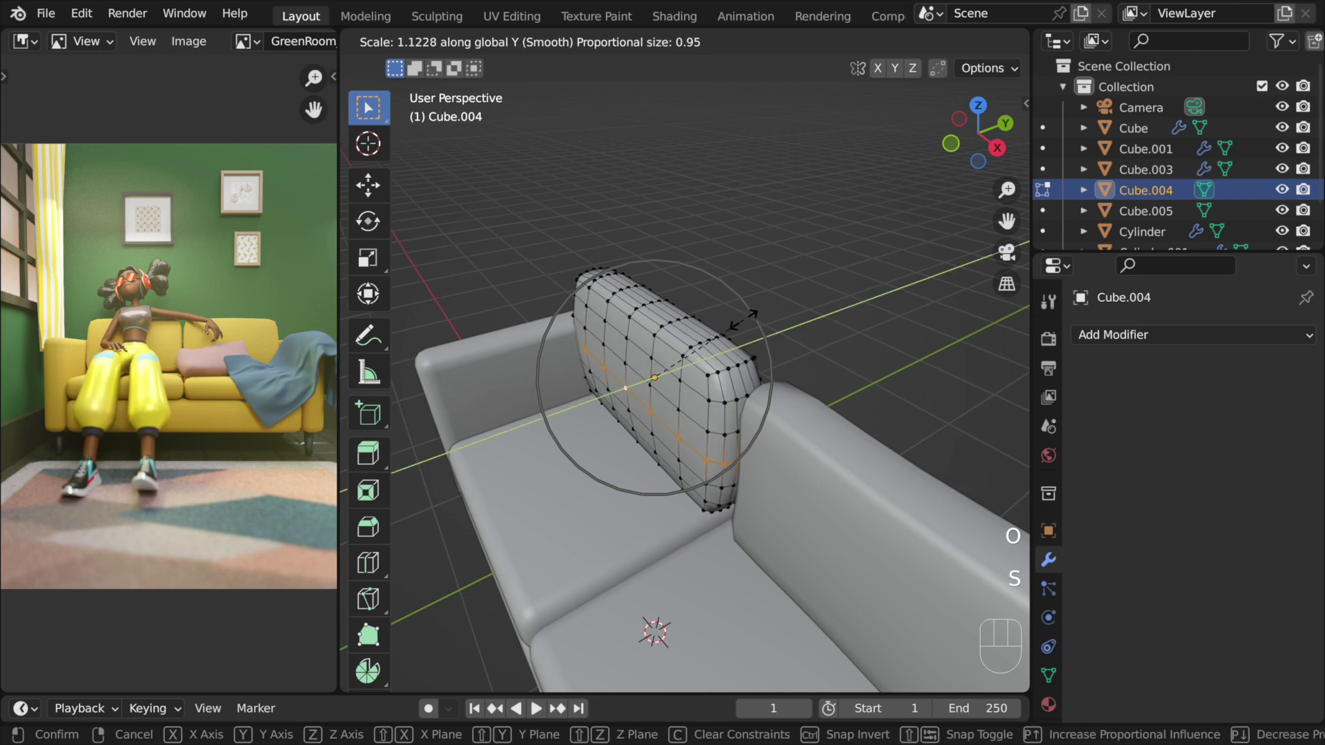
pyautogui.click(751, 311)
# Scale the loop along the first cushion's top to about 1.035 with the proportional editing size at 0.25
pyautogui.moveTo(751, 311); pyautogui.dragTo(771, 257, button='middle')
pyautogui.keyDown('alt'); pyautogui.click(676, 312); pyautogui.keyUp('alt')
pyautogui.press('s')
pyautogui.scroll(1, 733, 257)
pyautogui.scroll(8, 733, 257)
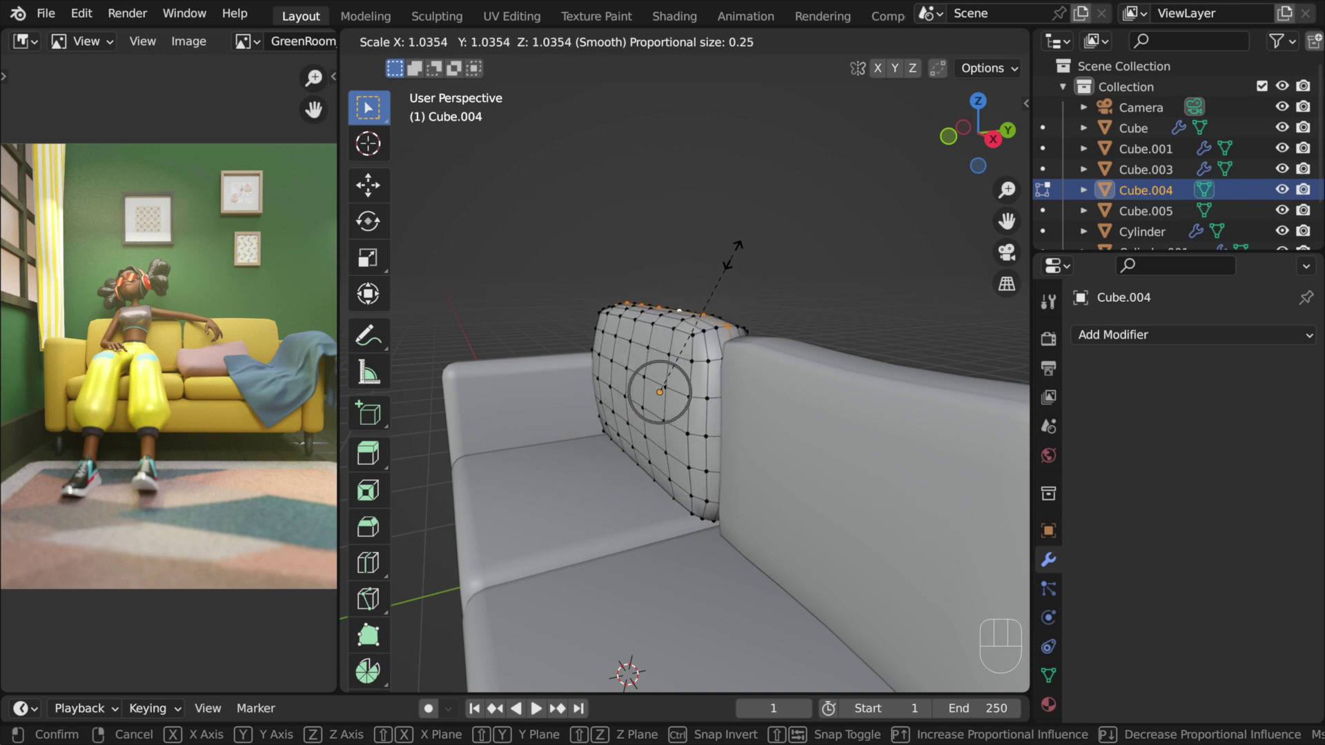
pyautogui.click(732, 255)
# Return to object mode and scale the whole first cushion down, then back up by a factor of 1.092
pyautogui.moveTo(733, 255); pyautogui.dragTo(811, 378, button='middle')
pyautogui.press('Tab')
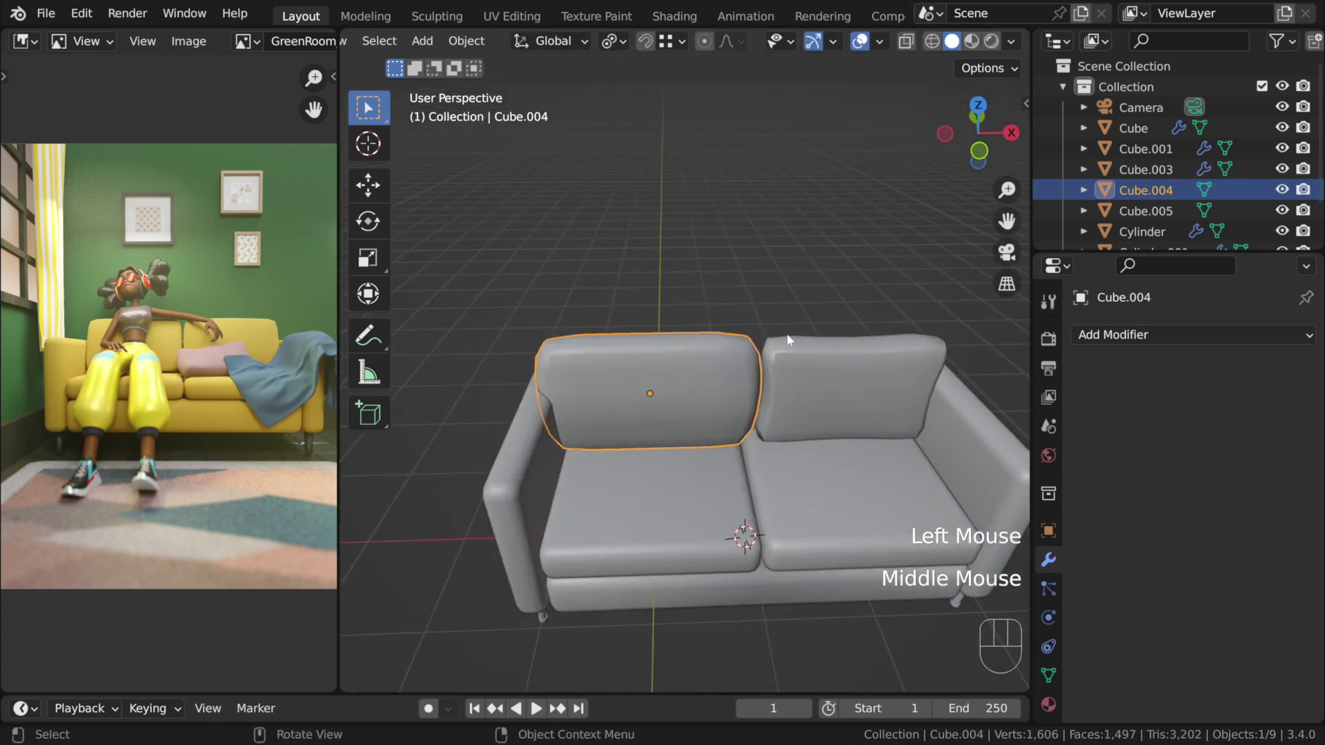
pyautogui.moveTo(799, 301)
pyautogui.mouseDown(button='middle')
pyautogui.moveTo(784, 269)
pyautogui.moveTo(799, 296)
pyautogui.mouseUp(button='middle')
pyautogui.press('s')
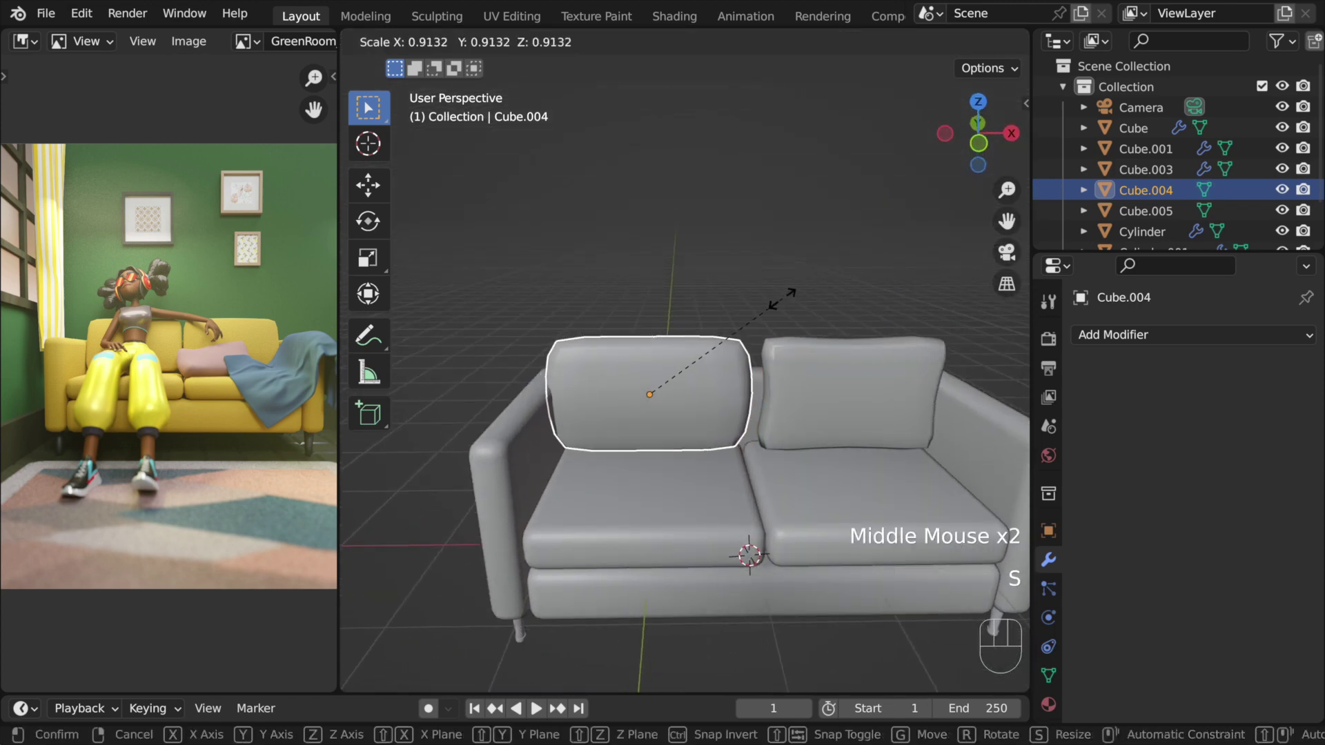
pyautogui.click(767, 308)
pyautogui.press('s')
pyautogui.click(784, 302)
# Tilt the first cushion by about -14.9° around the global X axis
pyautogui.moveTo(784, 303); pyautogui.dragTo(700, 266, button='middle')
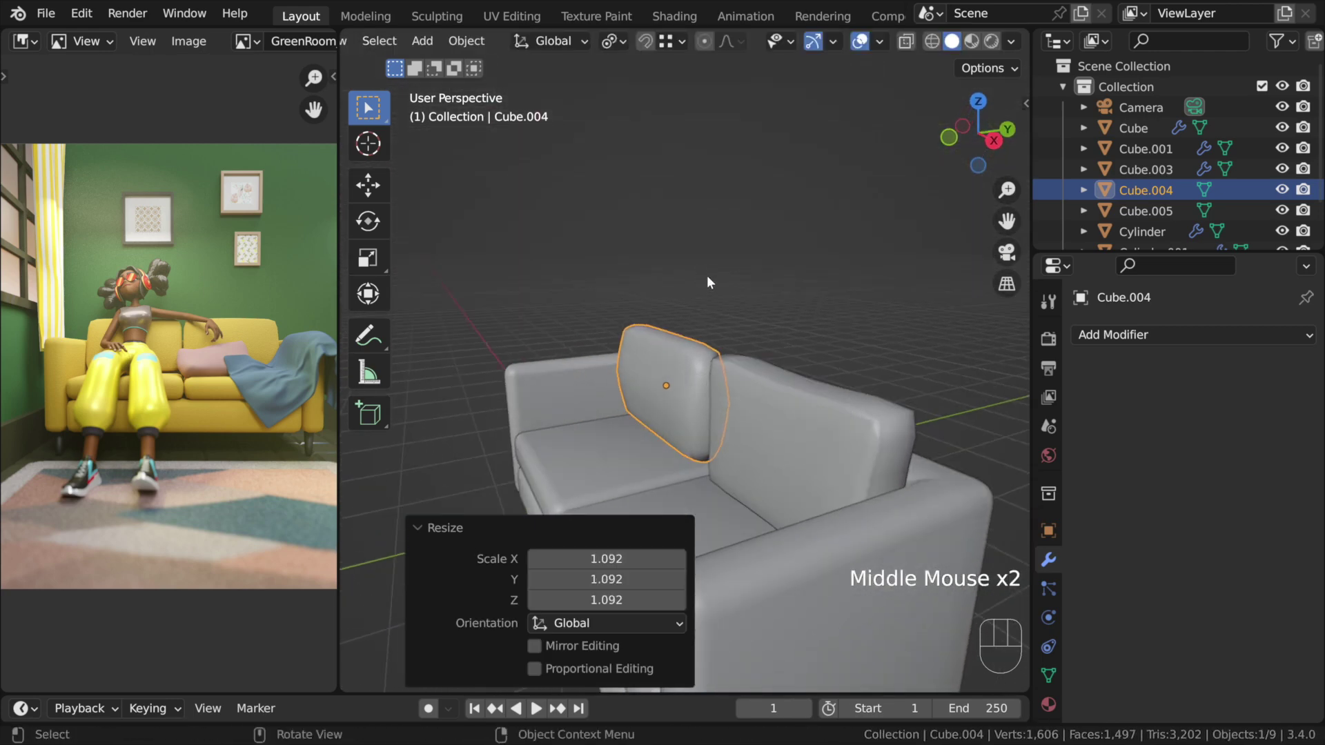
pyautogui.press('r')
pyautogui.press('x')
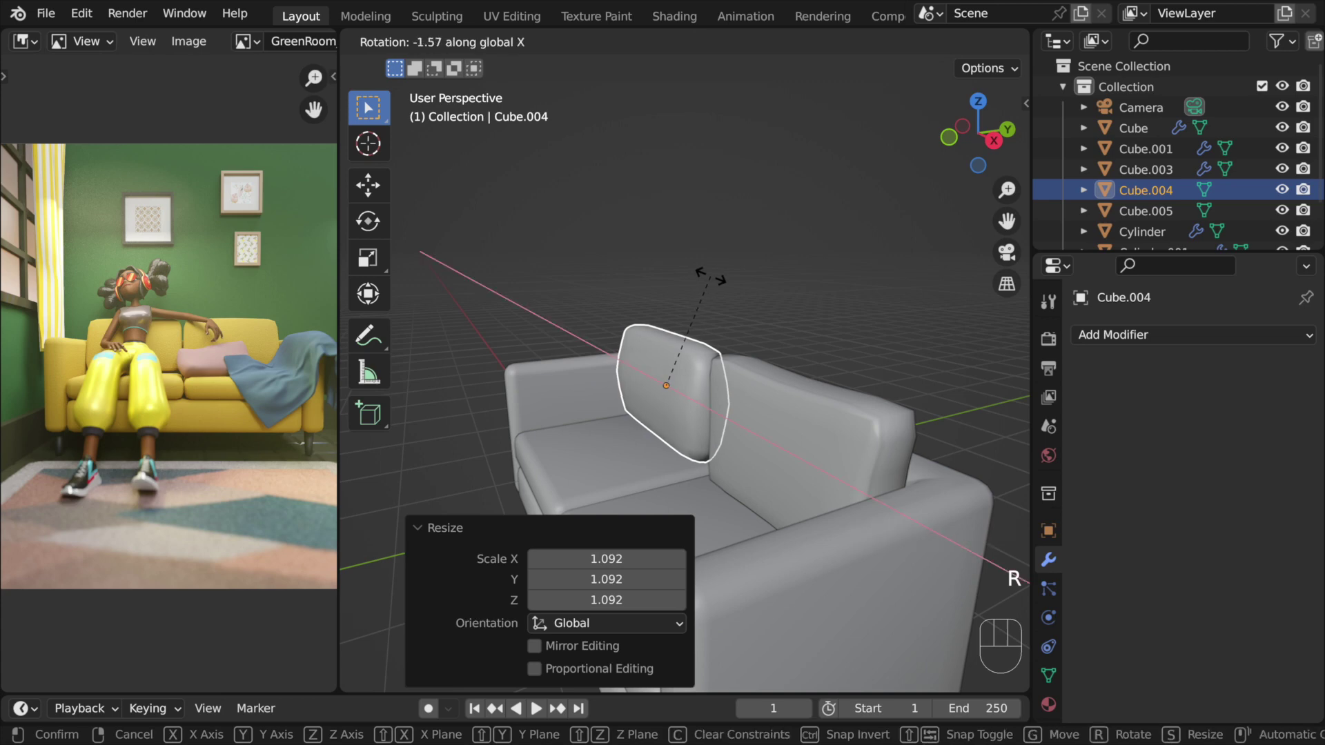
pyautogui.click(747, 271)
# Move the tilted first cushion about -0.061 m along the Y axis
pyautogui.moveTo(744, 335); pyautogui.dragTo(769, 378, button='middle')
pyautogui.scroll(2, 709, 376)
pyautogui.keyDown('shift'); pyautogui.scroll(-2, 752, 370); pyautogui.keyUp('shift')
pyautogui.press('g')
pyautogui.press('y')
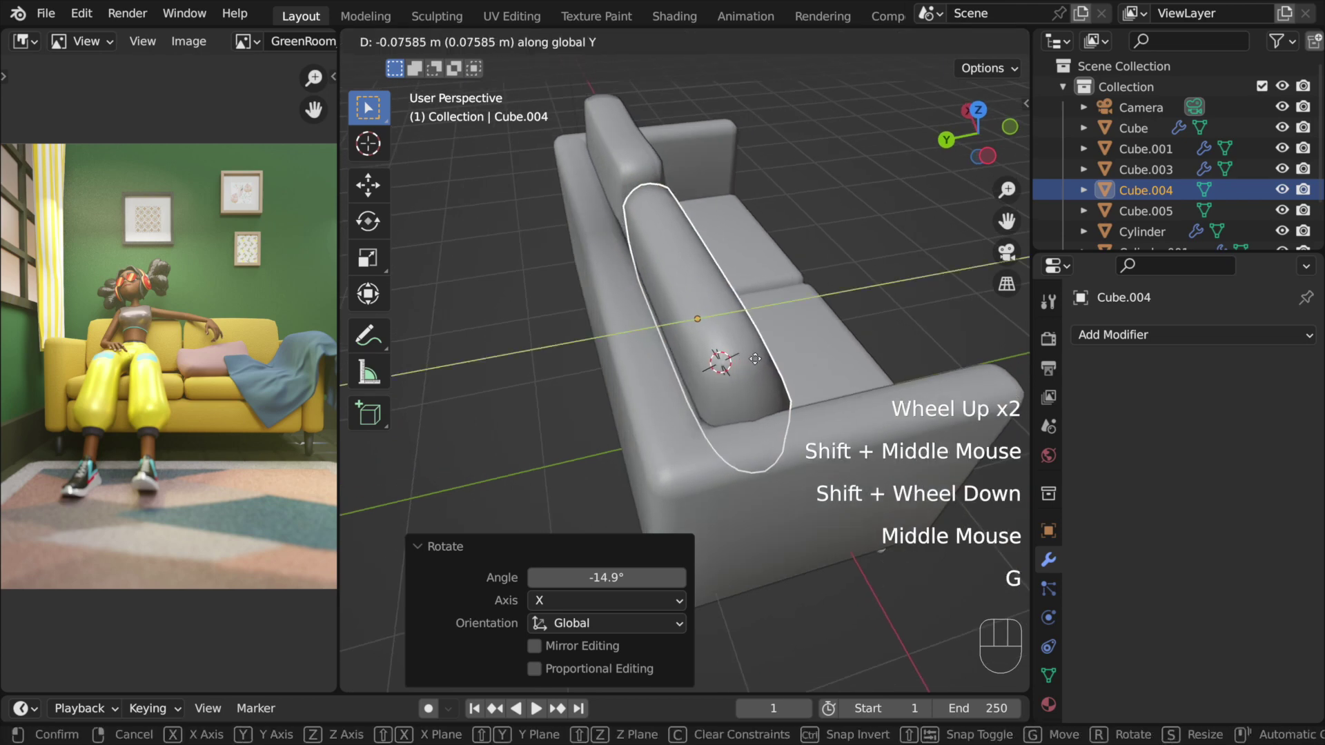
pyautogui.click(752, 361)
pyautogui.moveTo(752, 361); pyautogui.dragTo(656, 277, button='middle')
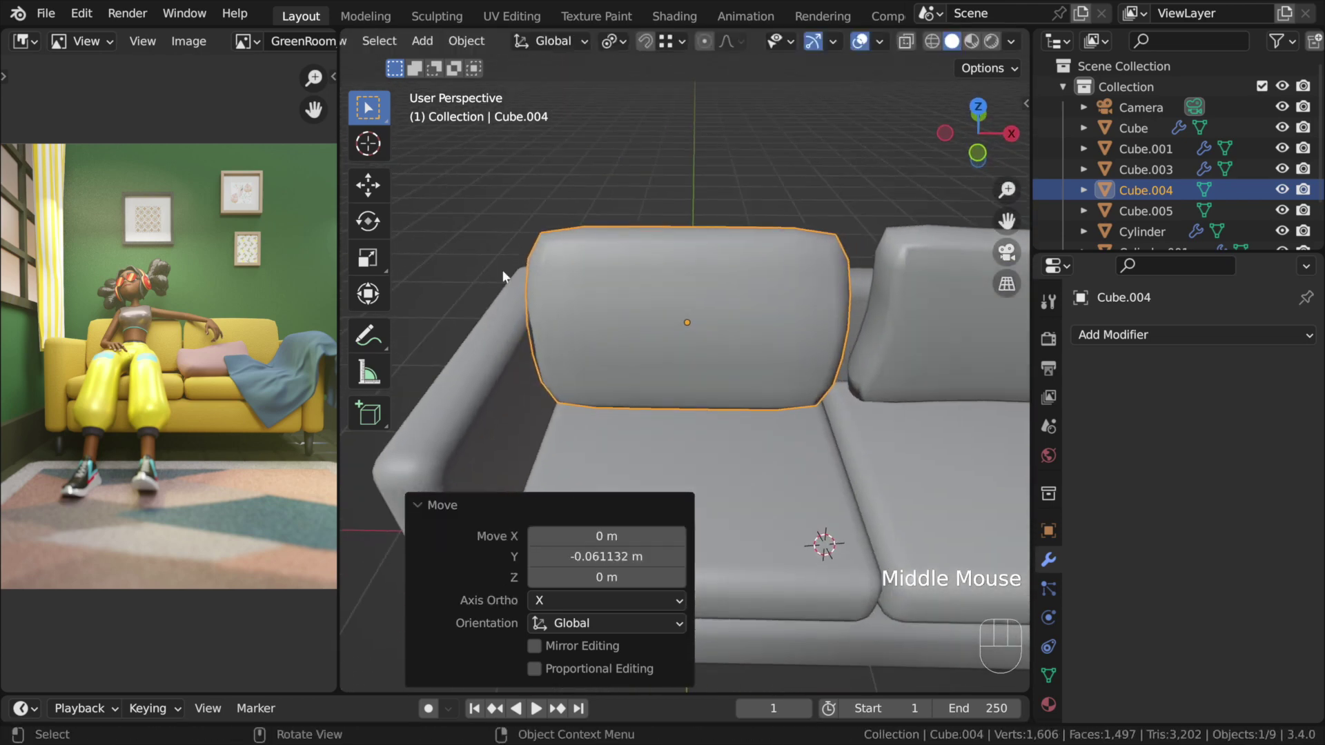
# Scale the first back cushion to 0.966 along the X axis and shift it about 0.033 m along X
pyautogui.click(696, 204)
pyautogui.scroll(-2, 722, 312)
pyautogui.press('KP_1')
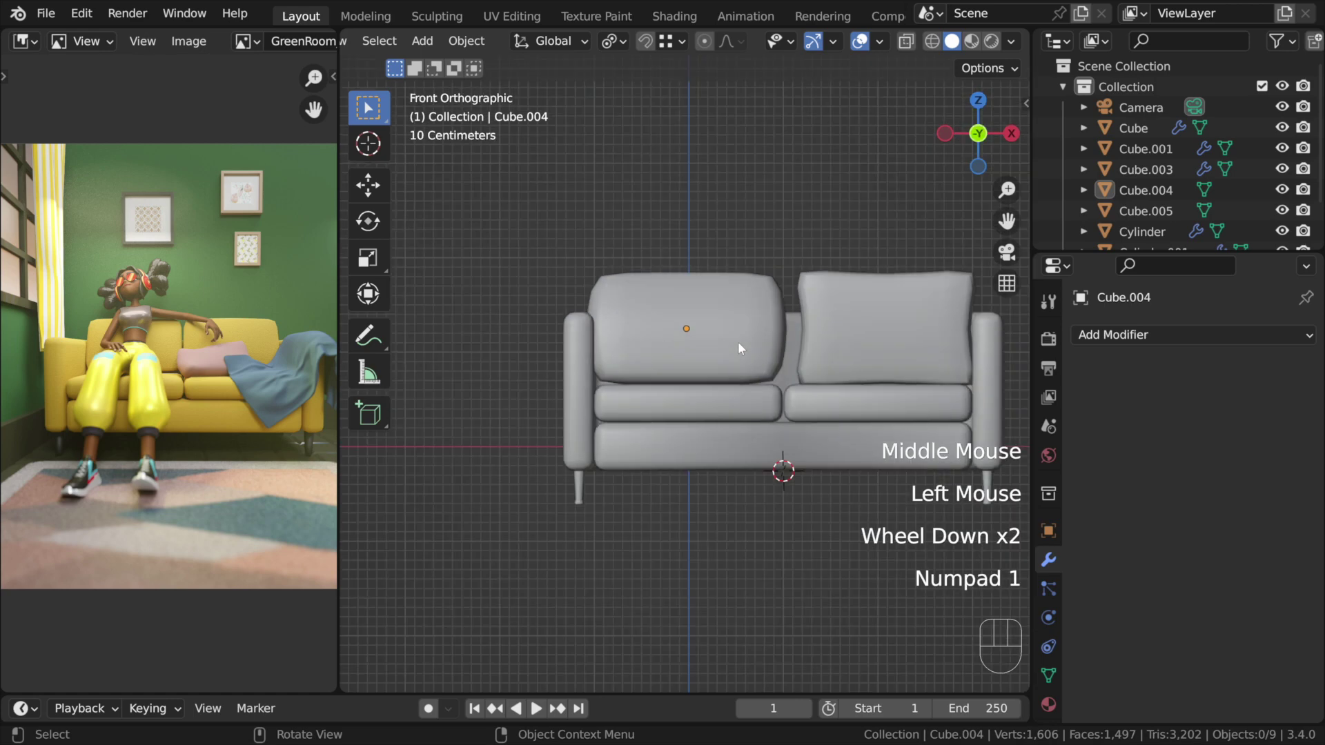
pyautogui.scroll(1, 714, 298)
pyautogui.click(719, 305)
pyautogui.press('s')
pyautogui.press('x')
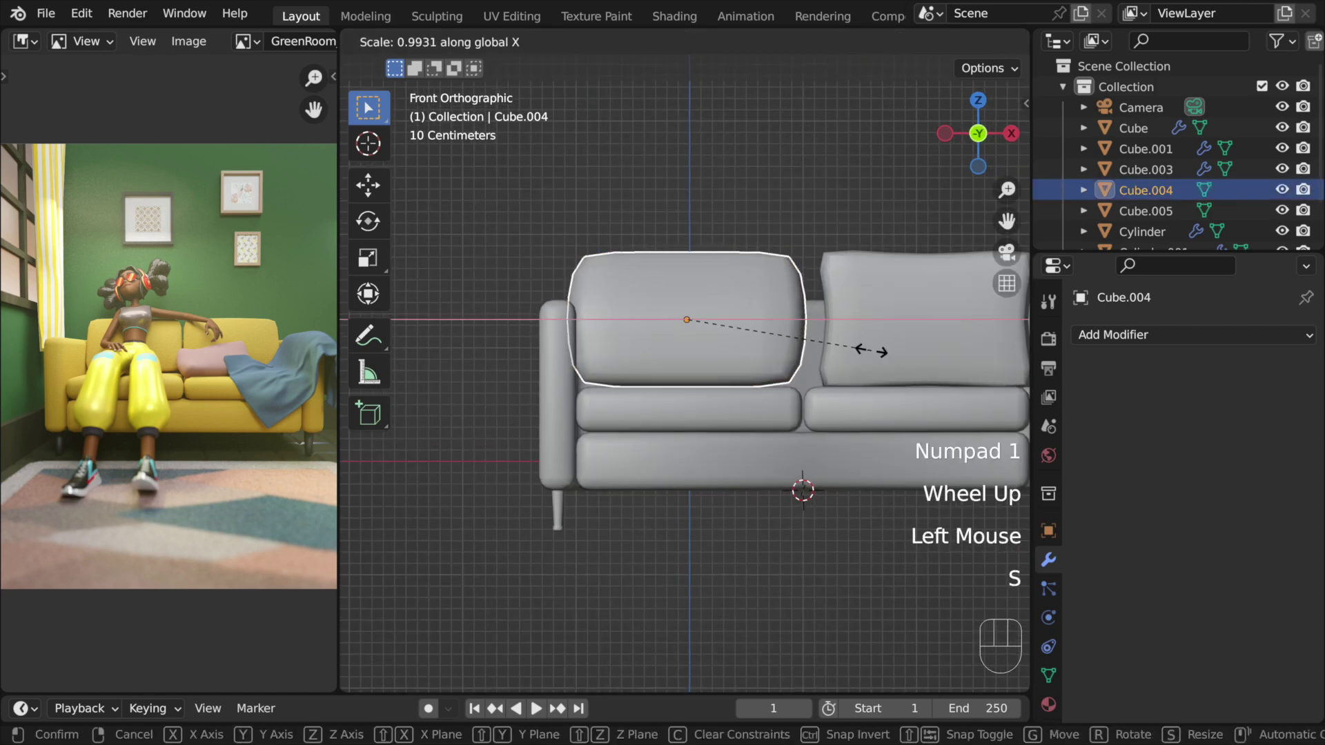
pyautogui.click(863, 350)
pyautogui.press('g')
pyautogui.press('x')
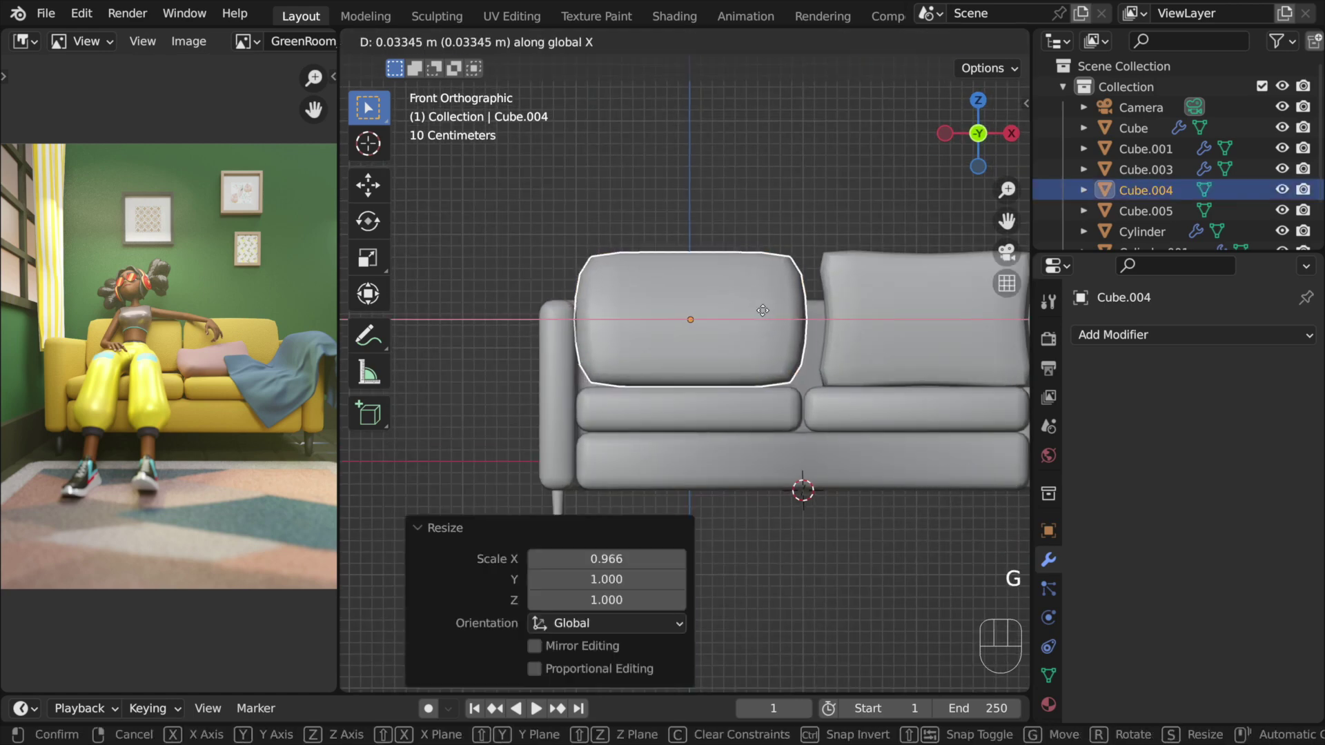
pyautogui.click(764, 311)
# Add a Mirror modifier on the X axis to the first back cushion and set its origin to the 3D cursor
pyautogui.scroll(-3, 785, 316)
pyautogui.moveTo(788, 247); pyautogui.dragTo(897, 289, button='middle')
pyautogui.click(1148, 336)
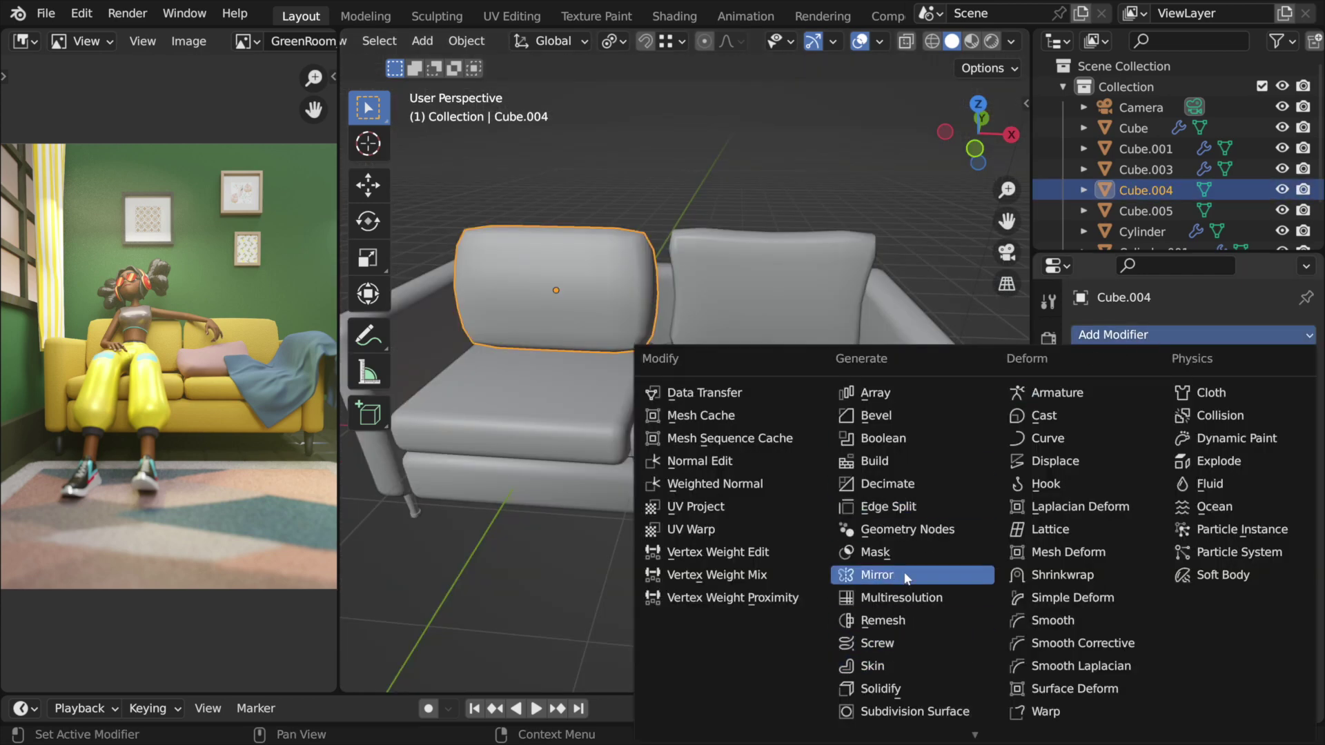
pyautogui.click(875, 573)
pyautogui.rightClick(618, 261)
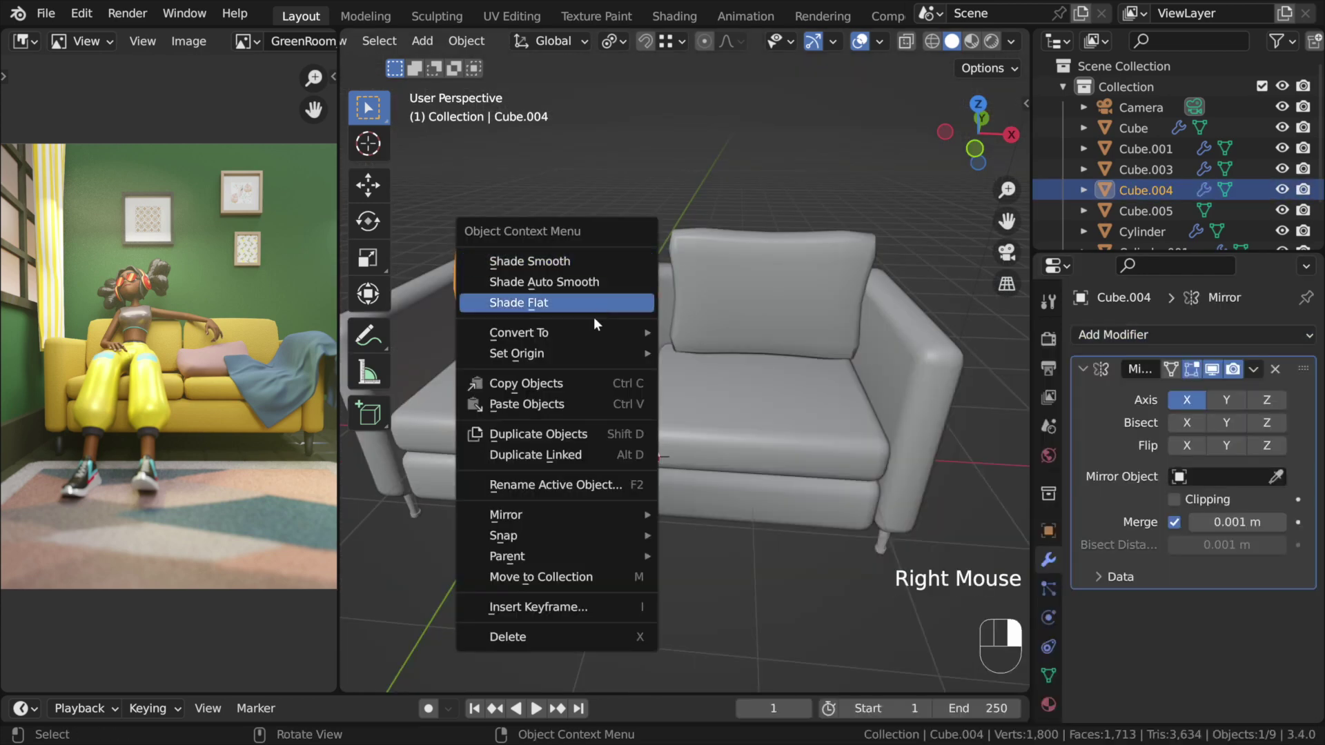
pyautogui.moveTo(581, 354)
pyautogui.click(784, 401)
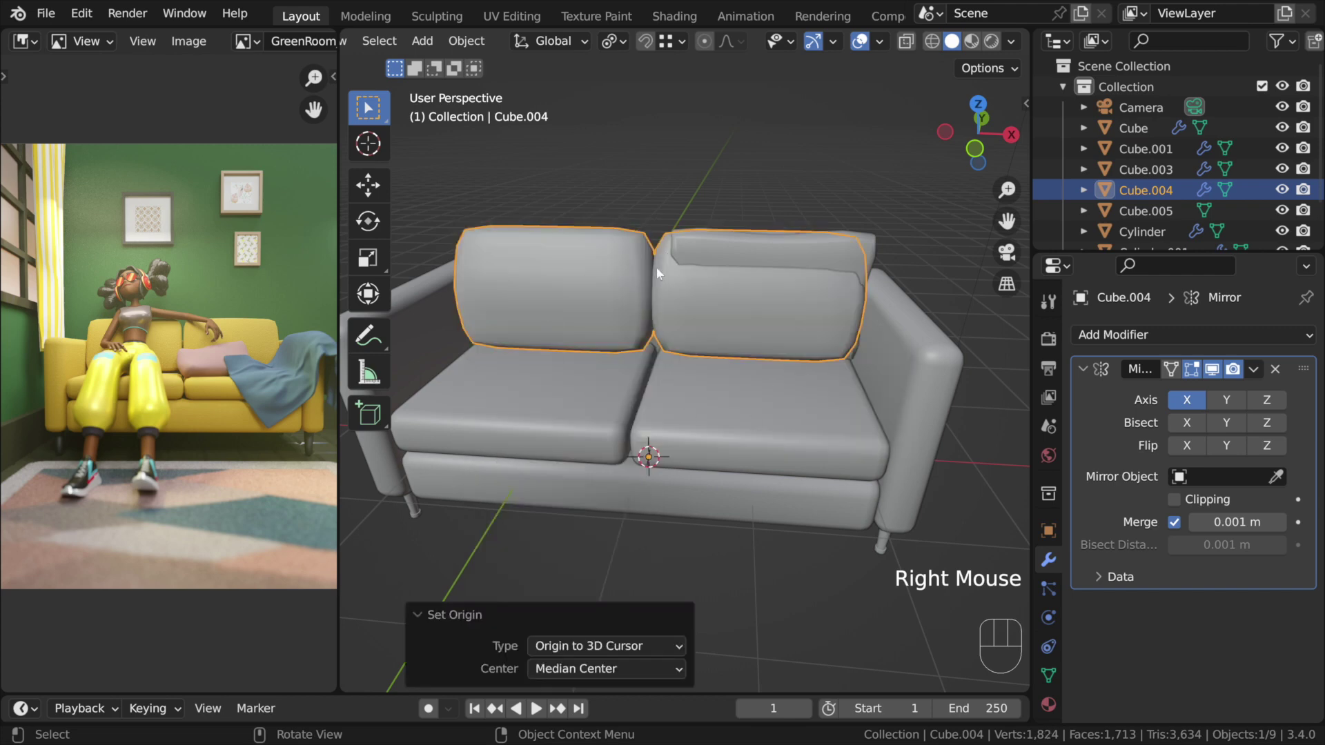
pyautogui.moveTo(760, 495); pyautogui.dragTo(748, 421, button='middle')
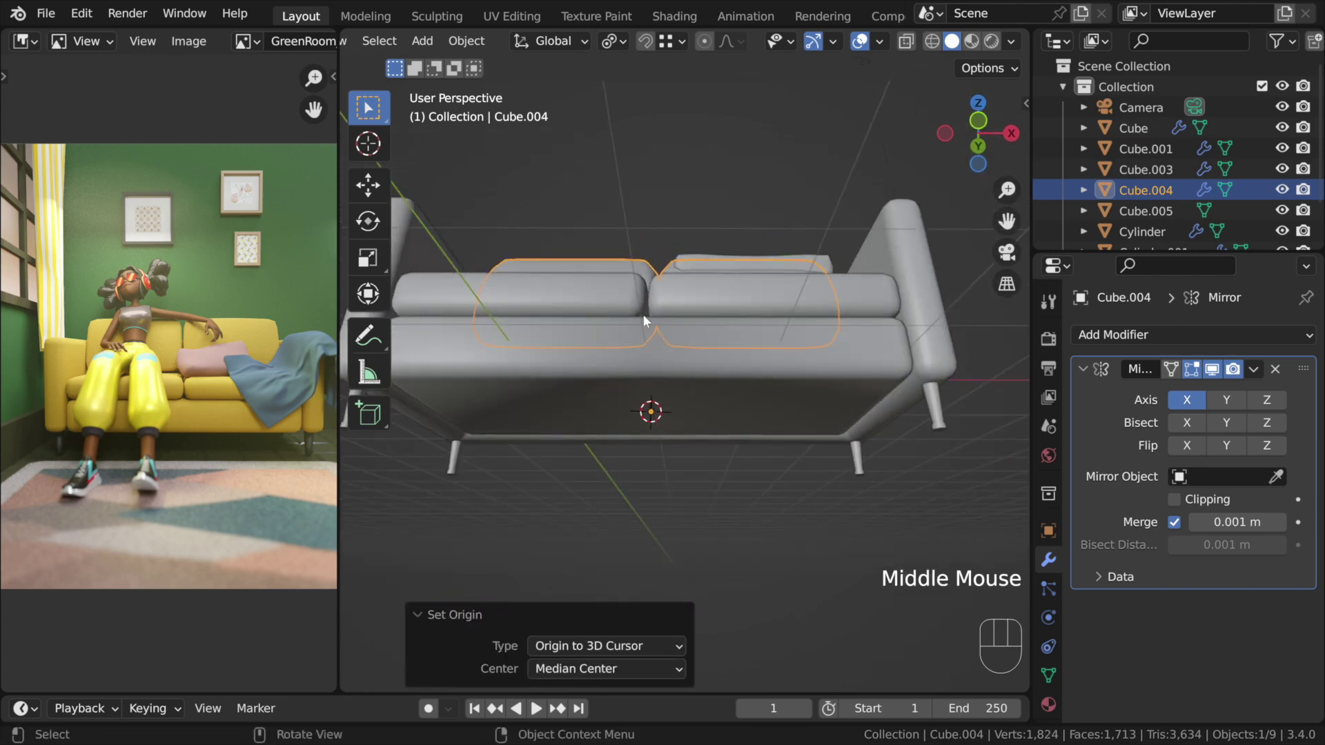
pyautogui.moveTo(643, 313); pyautogui.dragTo(692, 521, button='middle')
# Scale the first back cushion's entire mesh to 0.971 along X and nudge it along X in edit mode
pyautogui.doubleClick(606, 256)
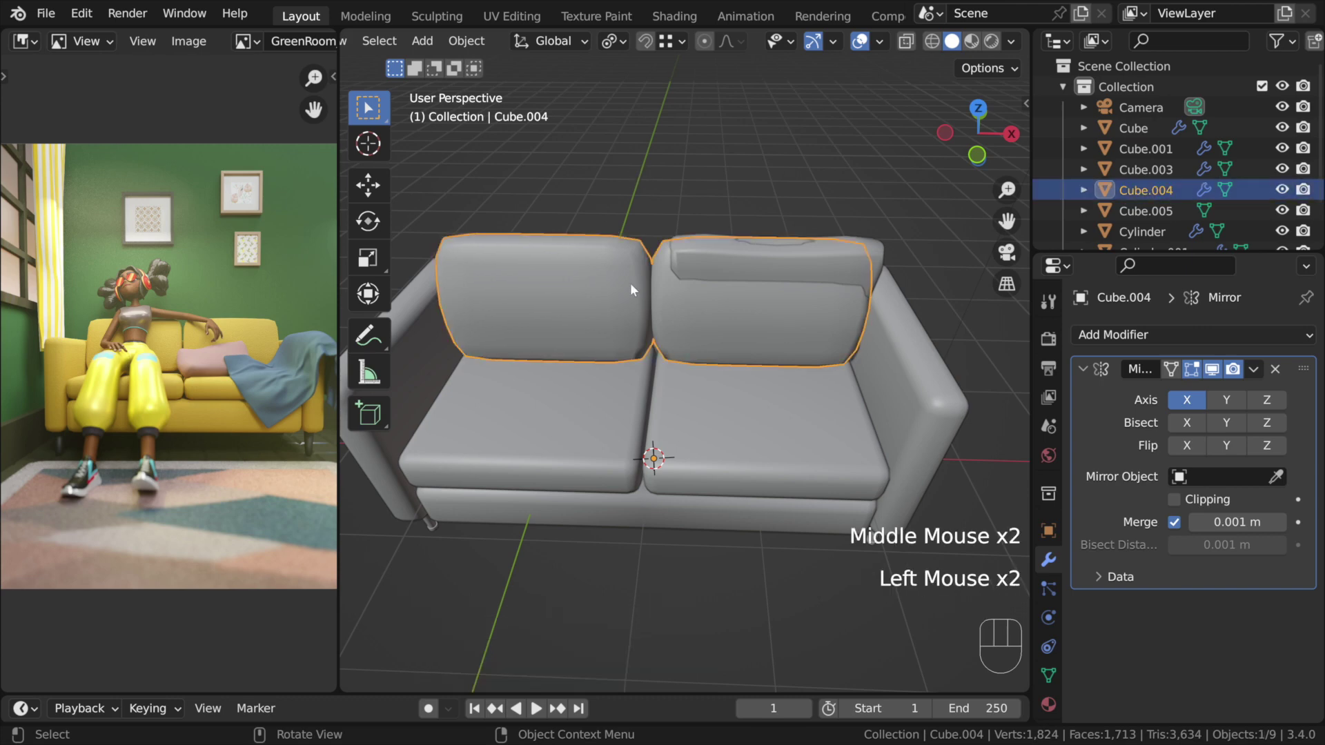
pyautogui.scroll(2, 649, 290)
pyautogui.moveTo(646, 294); pyautogui.dragTo(713, 280, button='middle')
pyautogui.scroll(-2, 644, 250)
pyautogui.press('Tab')
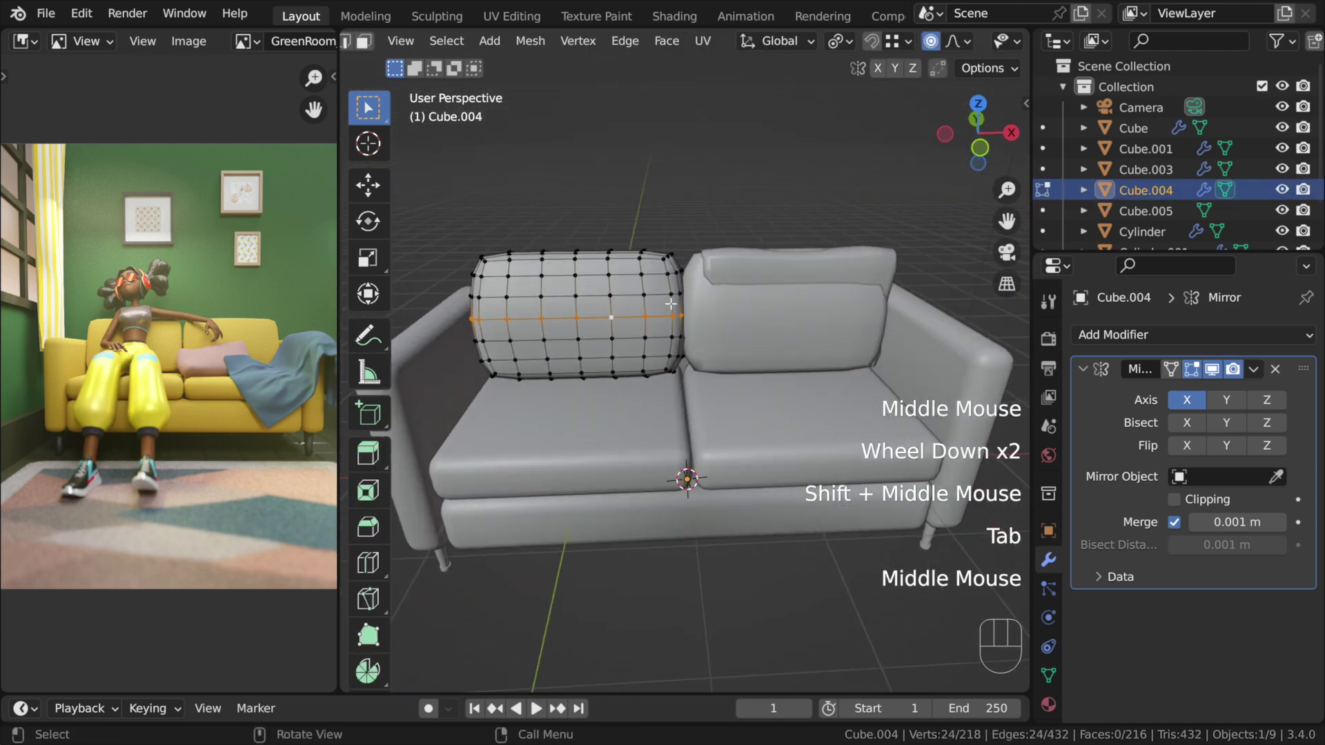
pyautogui.press('a')
pyautogui.press('s')
pyautogui.press('x')
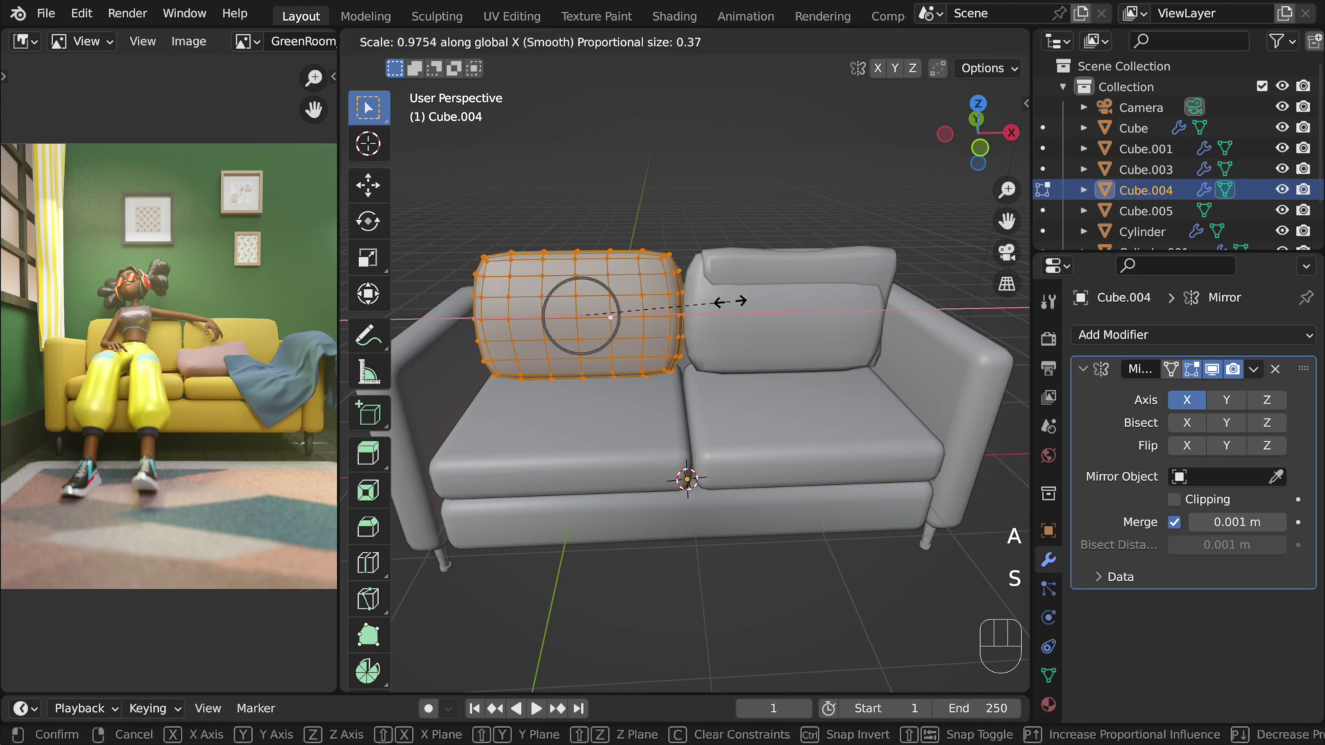
pyautogui.click(730, 301)
pyautogui.press('g')
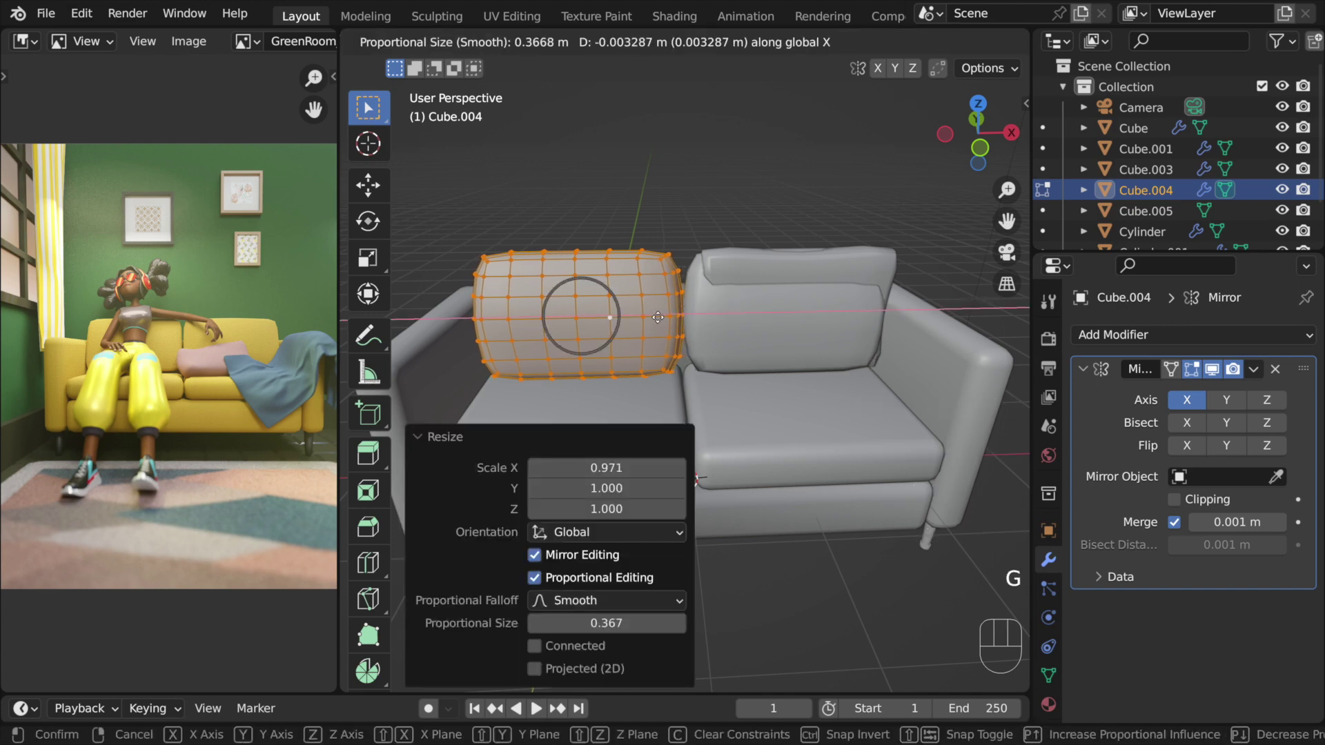
pyautogui.press('Tab')
pyautogui.scroll(-2, 646, 284)
# Select the separate second cushion that overlaps the mirrored back cushion
pyautogui.click(653, 197)
pyautogui.click(652, 197)
pyautogui.moveTo(718, 314); pyautogui.dragTo(805, 227, button='middle')
pyautogui.click(762, 299)
pyautogui.click(756, 299)
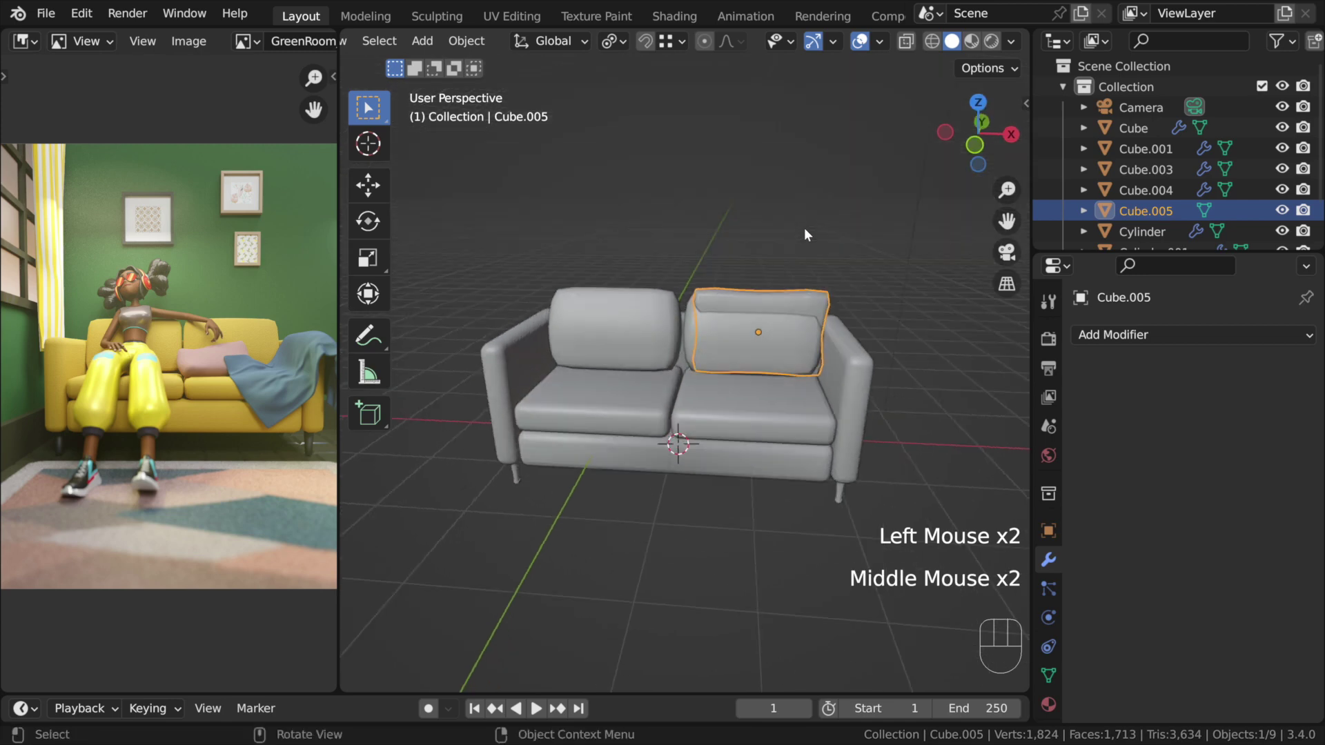
pyautogui.press('KP_1')
pyautogui.press('g')
pyautogui.press('z')
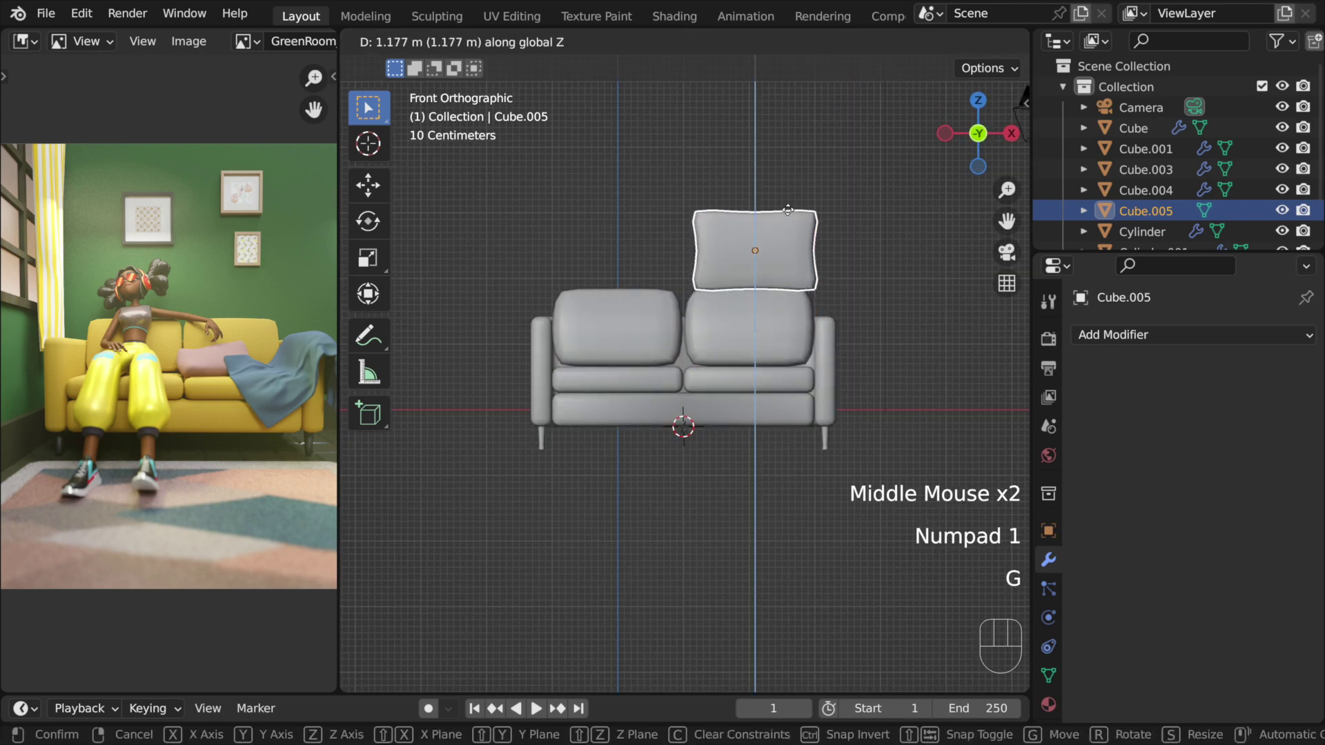
pyautogui.rightClick(791, 221)
# Scale the overlapping cushion to 0.525 and move it about -0.864 m along Y, in front of the mirrored back cushion
pyautogui.moveTo(789, 215); pyautogui.dragTo(776, 305, button='middle')
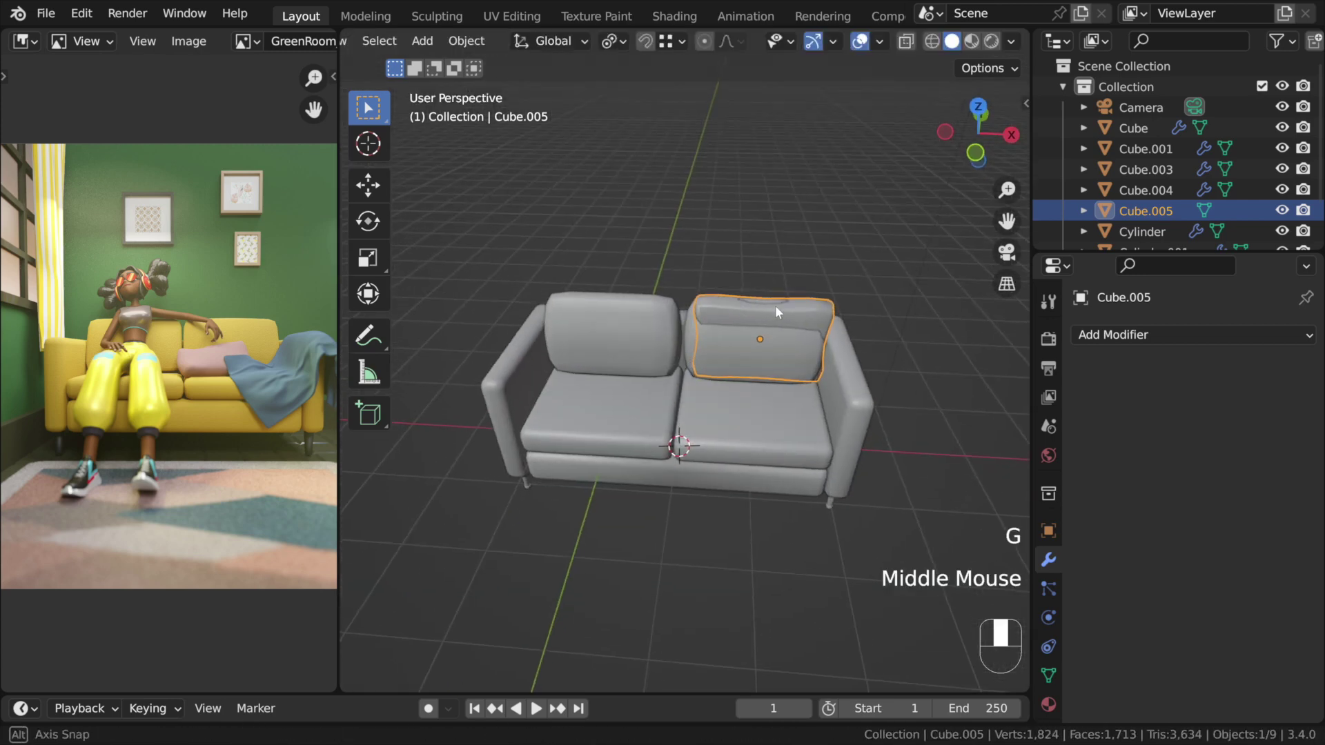
pyautogui.press('s')
pyautogui.click(825, 305)
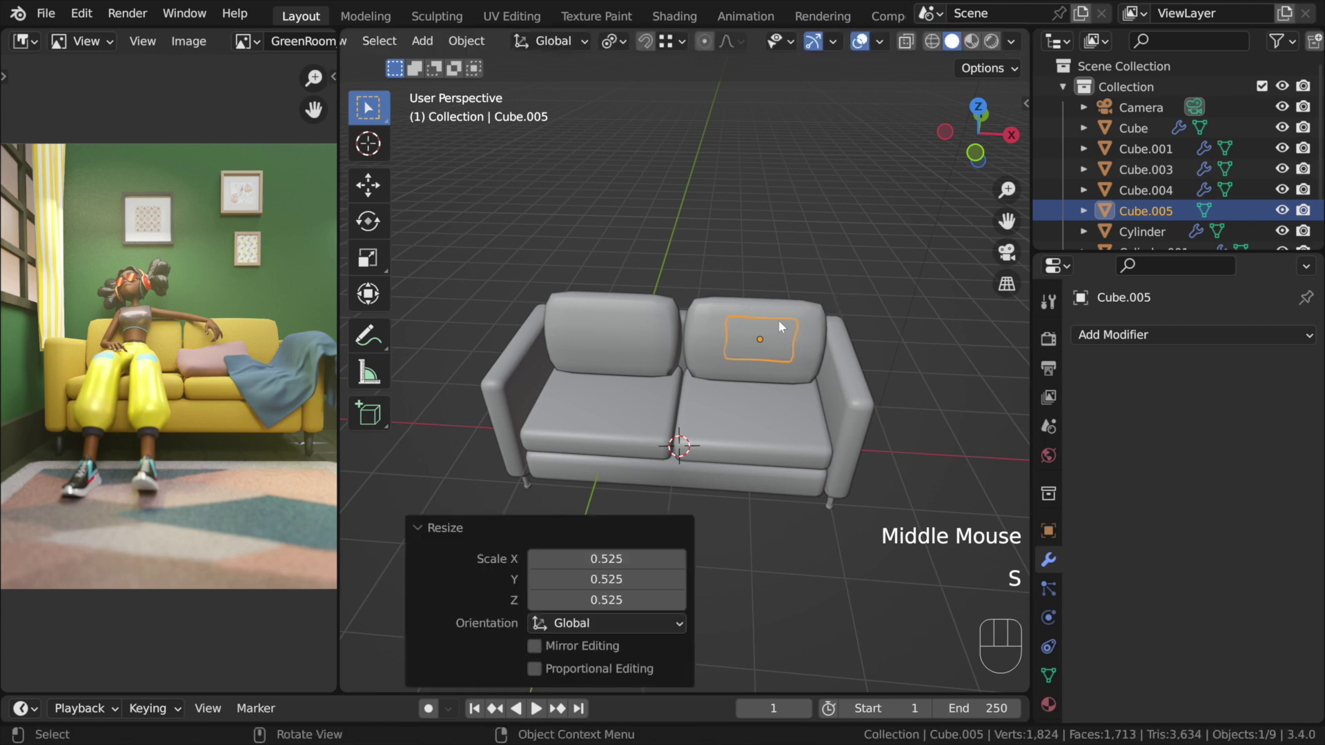
pyautogui.moveTo(777, 320); pyautogui.dragTo(780, 366, button='middle')
pyautogui.moveTo(697, 368); pyautogui.dragTo(704, 387, button='middle')
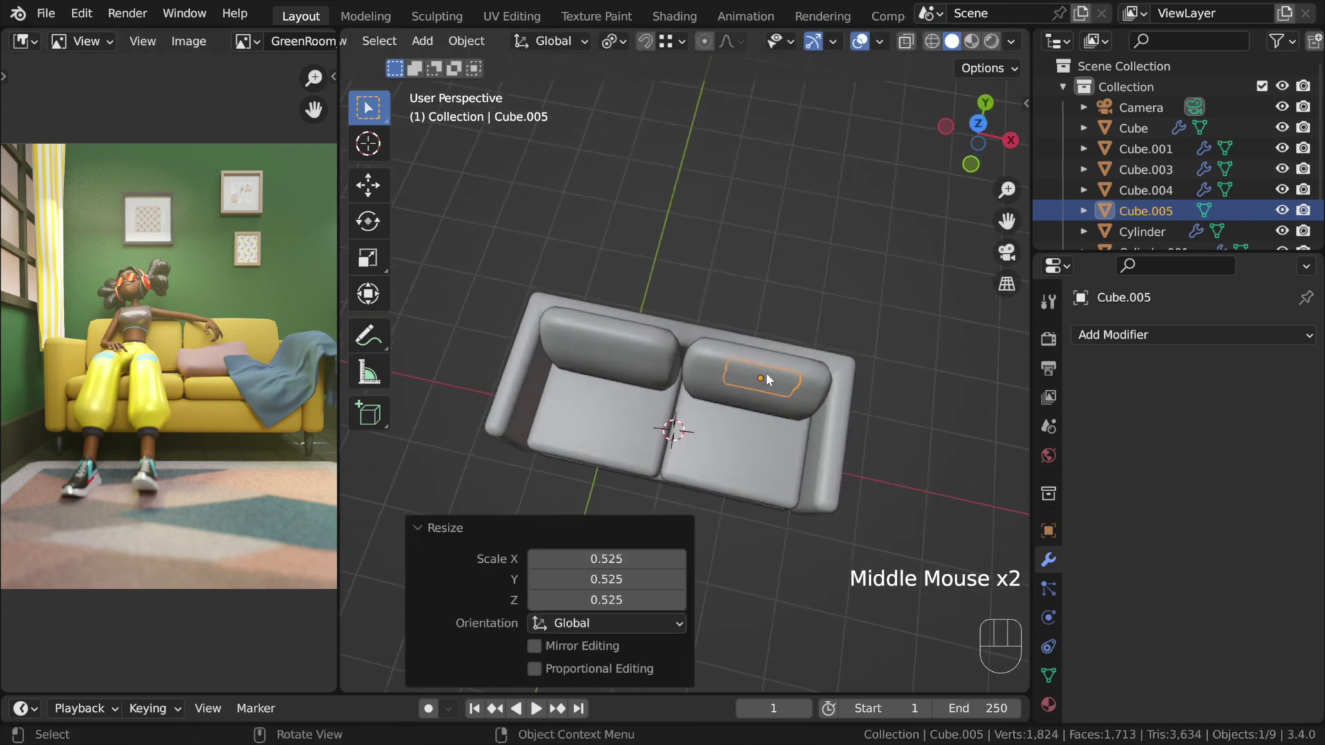
pyautogui.press('g')
pyautogui.middleClick(751, 433)
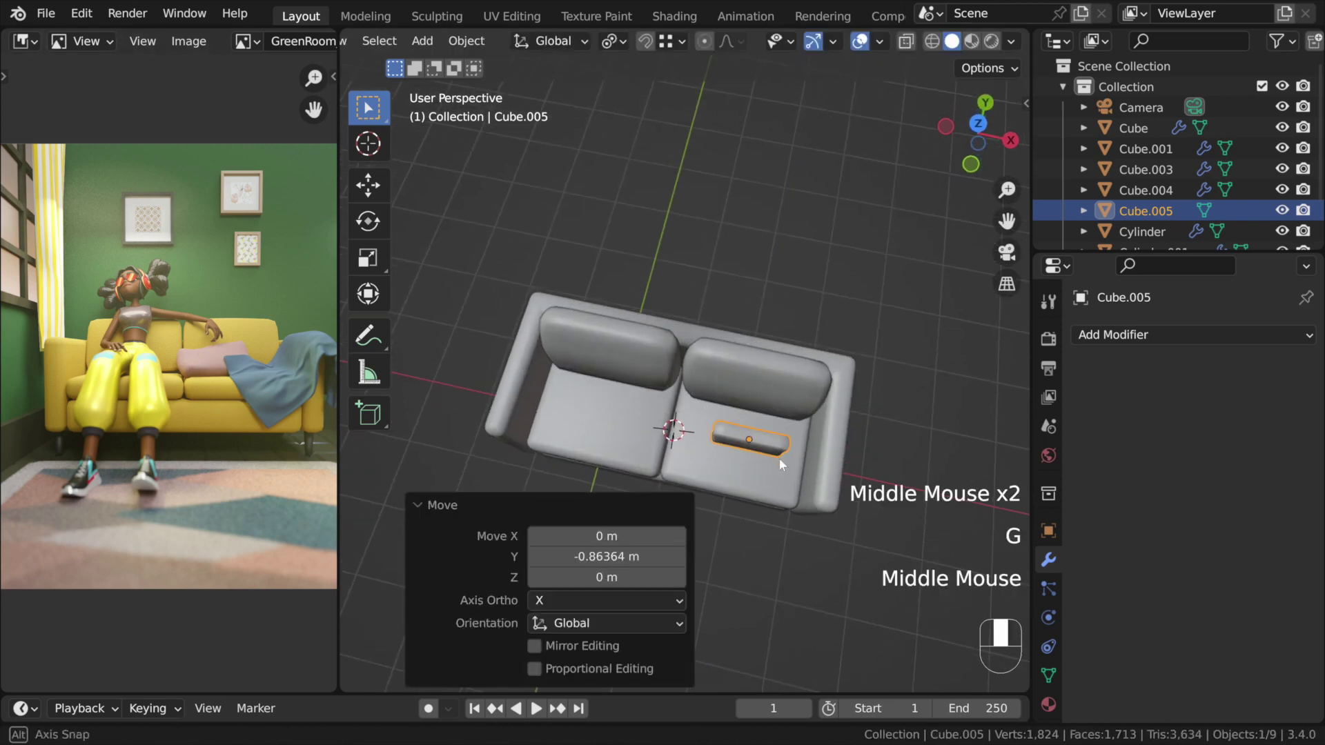
# Scale the edge loop around the small cushion's middle along the Y axis with a proportional editing size of 0.30
pyautogui.scroll(2, 762, 483)
pyautogui.press('Tab')
pyautogui.moveTo(761, 483); pyautogui.dragTo(658, 357, button='middle')
pyautogui.scroll(2, 752, 442)
pyautogui.scroll(1, 754, 444)
pyautogui.keyDown('alt'); pyautogui.click(658, 383); pyautogui.keyUp('alt')
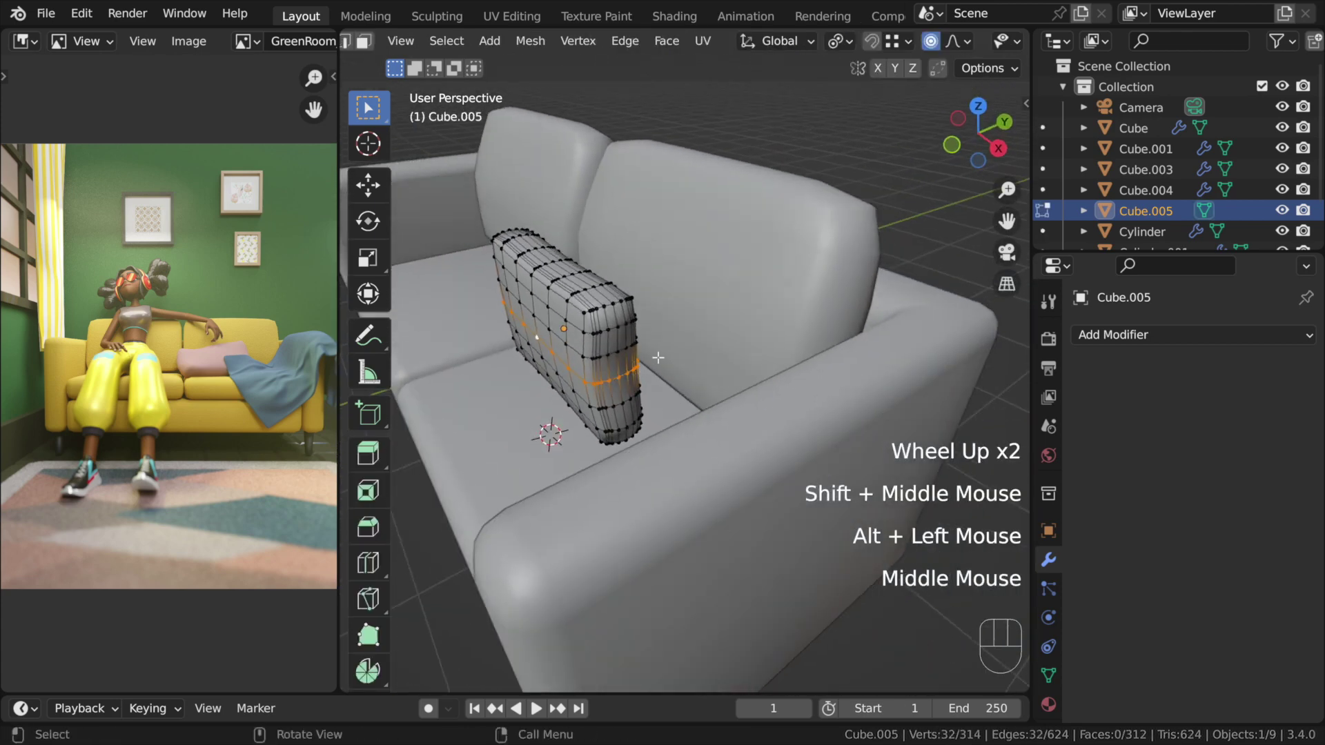
pyautogui.press('s')
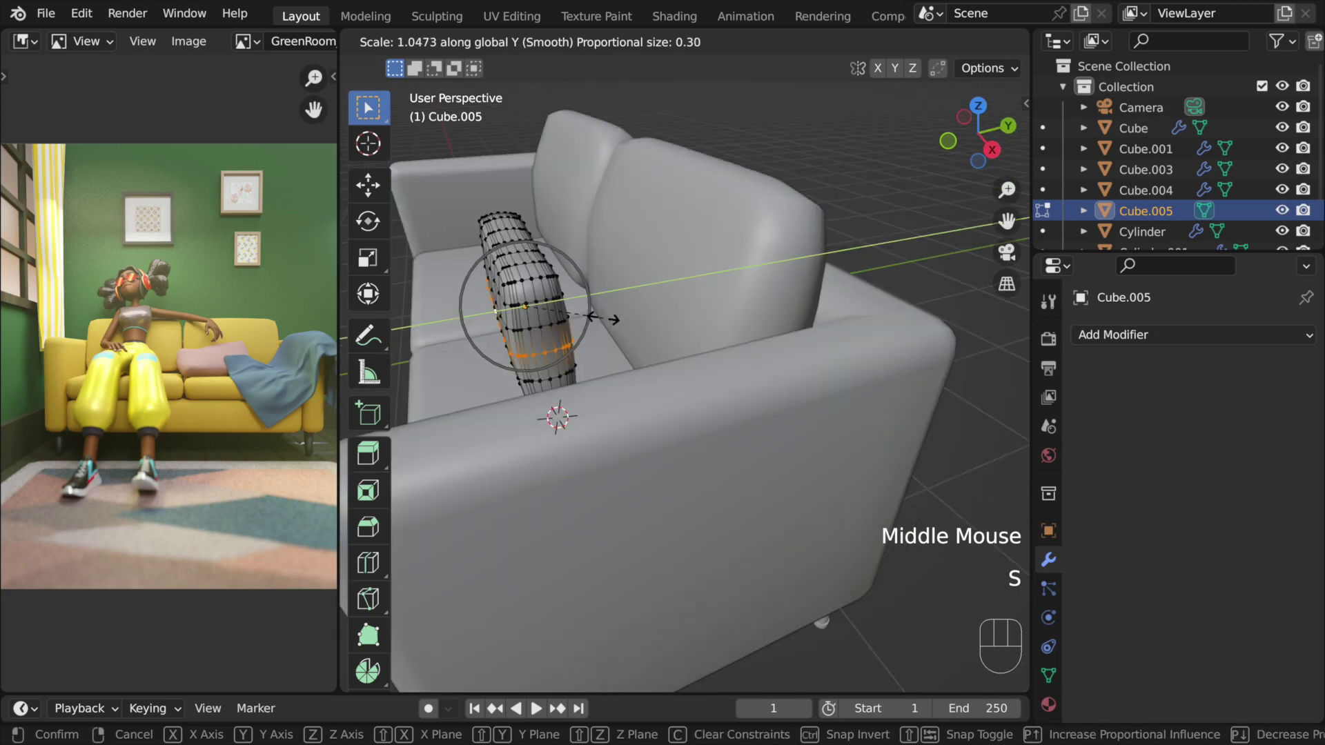
# Scale two further edge loops on the small cushion's upper part with a smaller proportional editing size
pyautogui.keyDown('alt'); pyautogui.click(525, 290); pyautogui.keyUp('alt')
pyautogui.press('s')
pyautogui.scroll(8, 528, 266)
pyautogui.click(528, 266)
pyautogui.moveTo(528, 266); pyautogui.dragTo(724, 290, button='middle')
pyautogui.moveTo(725, 290)
pyautogui.mouseDown(button='middle')
pyautogui.moveTo(689, 299)
pyautogui.moveTo(704, 290)
pyautogui.mouseUp(button='middle')
pyautogui.keyDown('alt'); pyautogui.click(692, 301); pyautogui.keyUp('alt')
pyautogui.press('s')
pyautogui.click(711, 293)
# Move three vertices on the small cushion's front face about -0.022 m along Y with a proportional size of 0.488
pyautogui.moveTo(711, 293); pyautogui.dragTo(679, 343, button='middle')
pyautogui.click(710, 302)
pyautogui.press('g')
pyautogui.scroll(-17, 678, 342)
pyautogui.middleClick(673, 341)
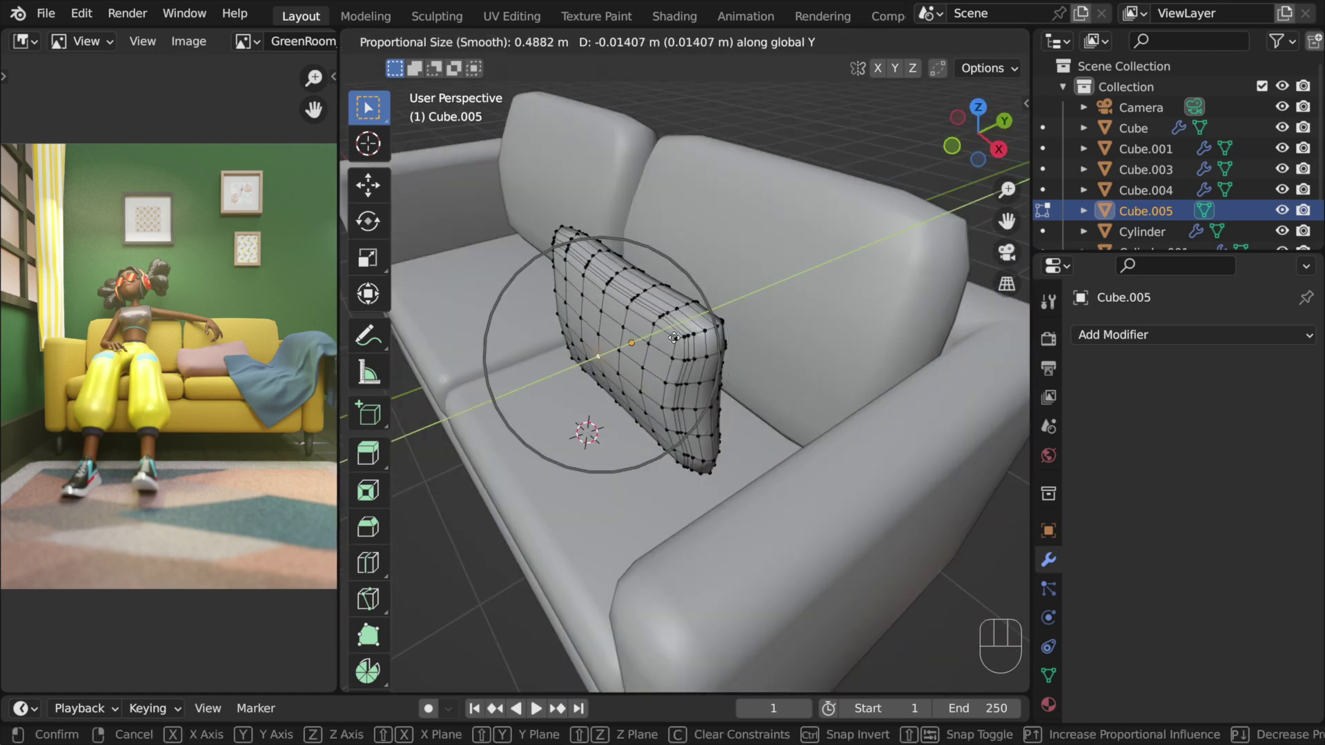
pyautogui.click(586, 344)
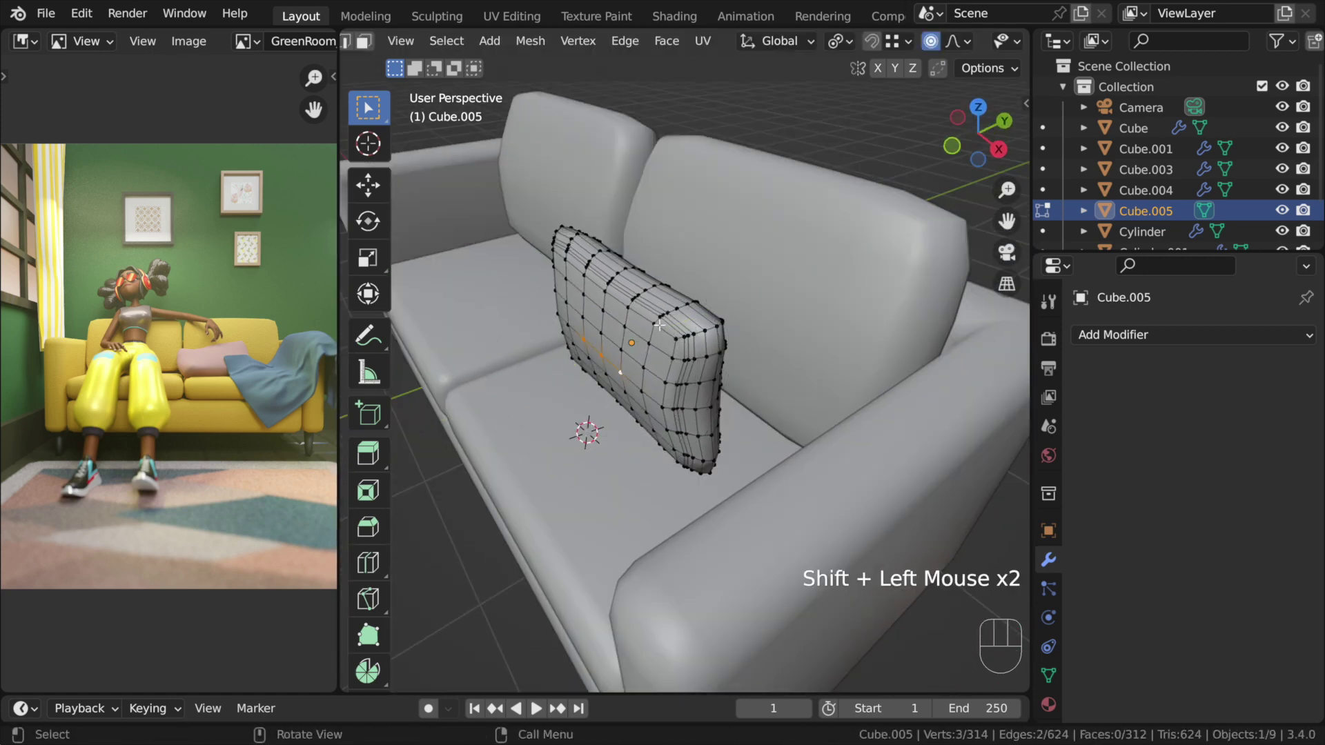
pyautogui.press('g')
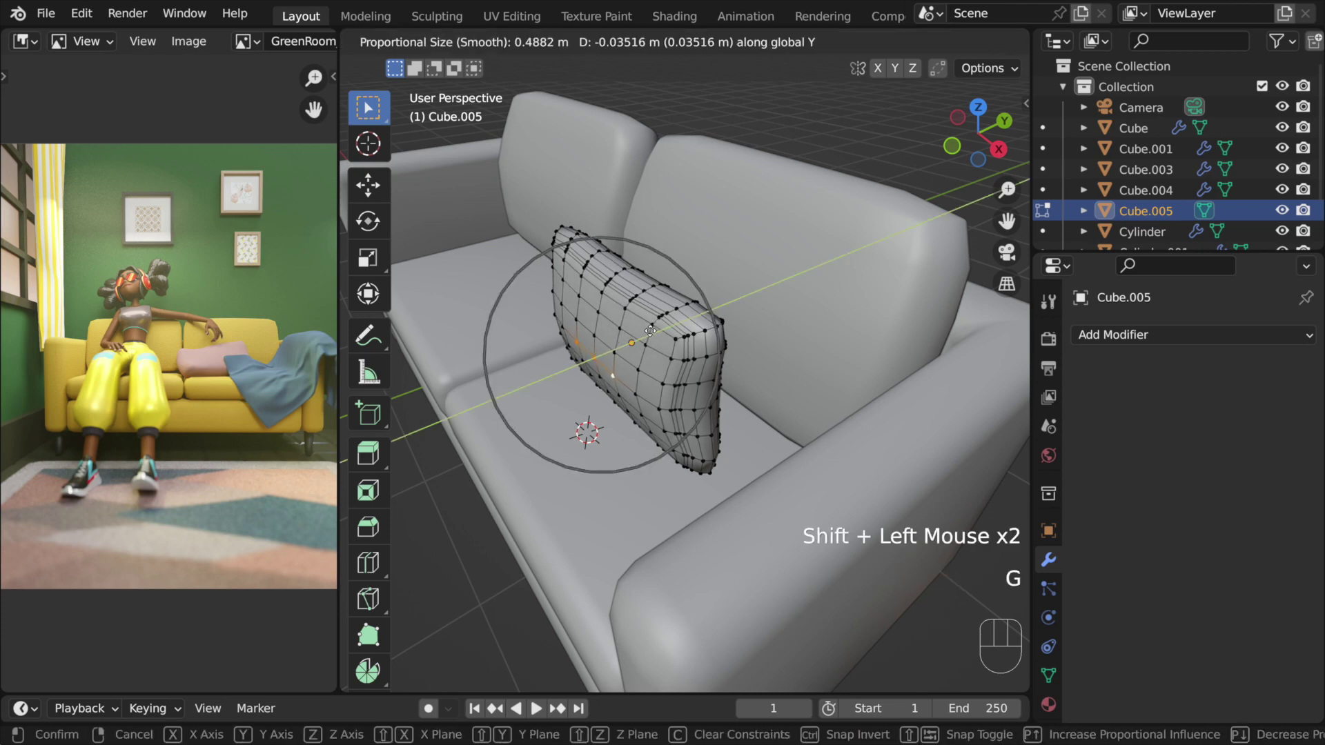
pyautogui.click(639, 341)
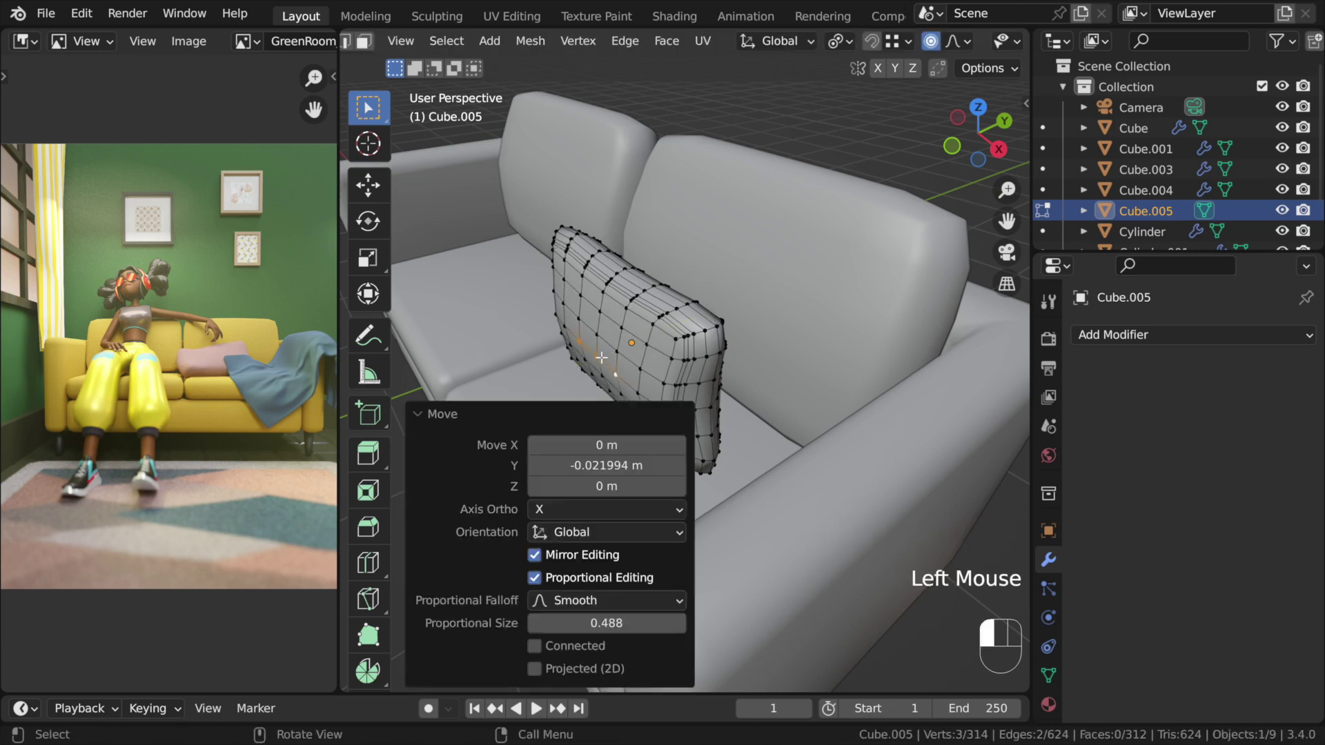
# Move a single front-face vertex of the small cushion about -0.002 m along Y with a proportional size of 0.276
pyautogui.press('g')
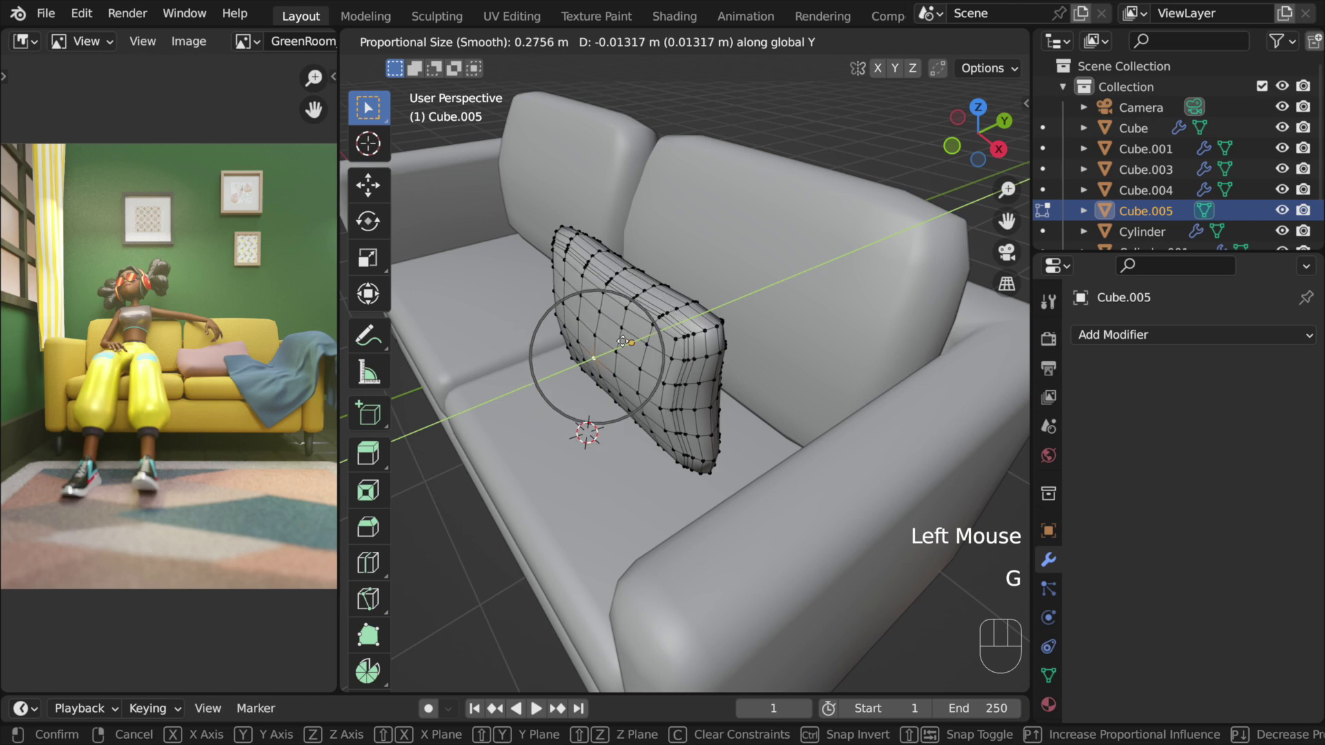
pyautogui.click(624, 341)
pyautogui.moveTo(624, 341); pyautogui.dragTo(807, 335, button='middle')
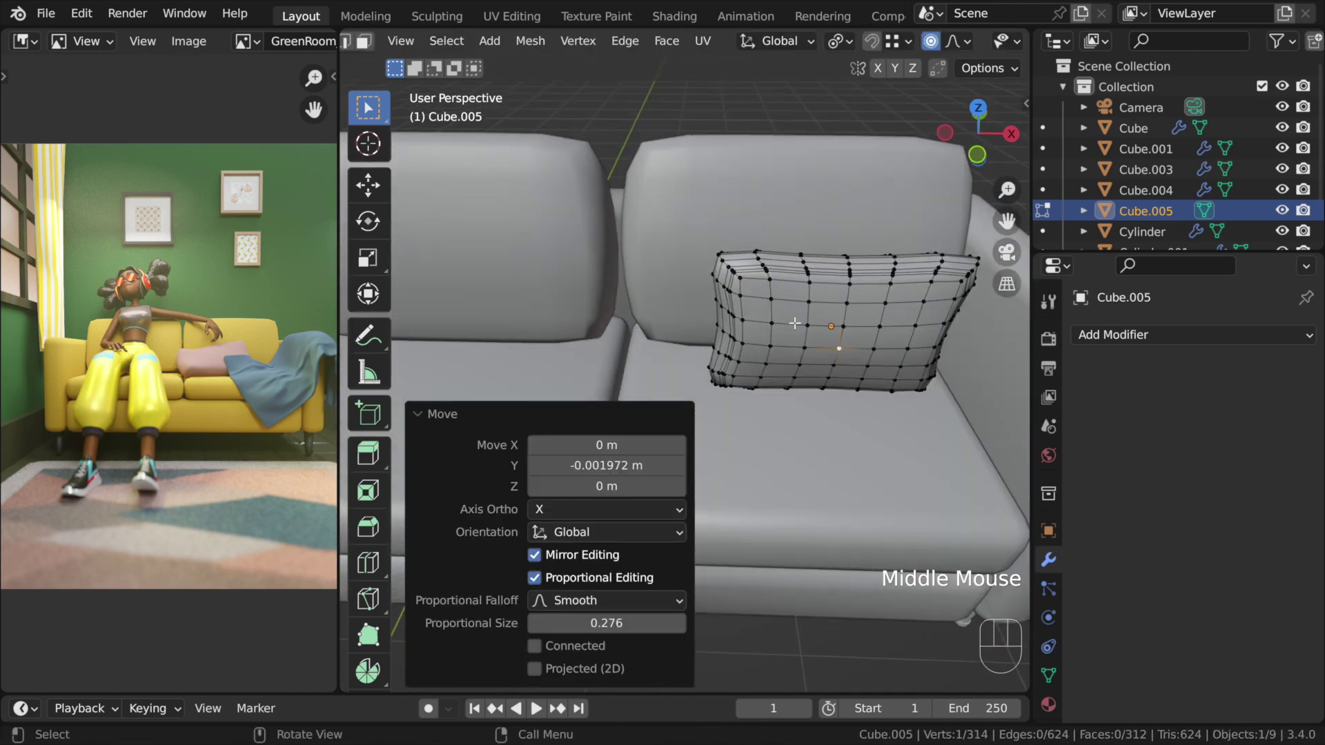
# Select the opposing centre vertices on the small cushion's front and back faces
pyautogui.click(808, 325)
pyautogui.moveTo(841, 356); pyautogui.dragTo(728, 317, button='middle')
pyautogui.click(776, 257)
pyautogui.moveTo(777, 257); pyautogui.dragTo(616, 320, button='middle')
pyautogui.click(687, 347)
pyautogui.keyDown('shift'); pyautogui.click(515, 308); pyautogui.keyUp('shift')
pyautogui.moveTo(516, 308); pyautogui.dragTo(671, 314, button='middle')
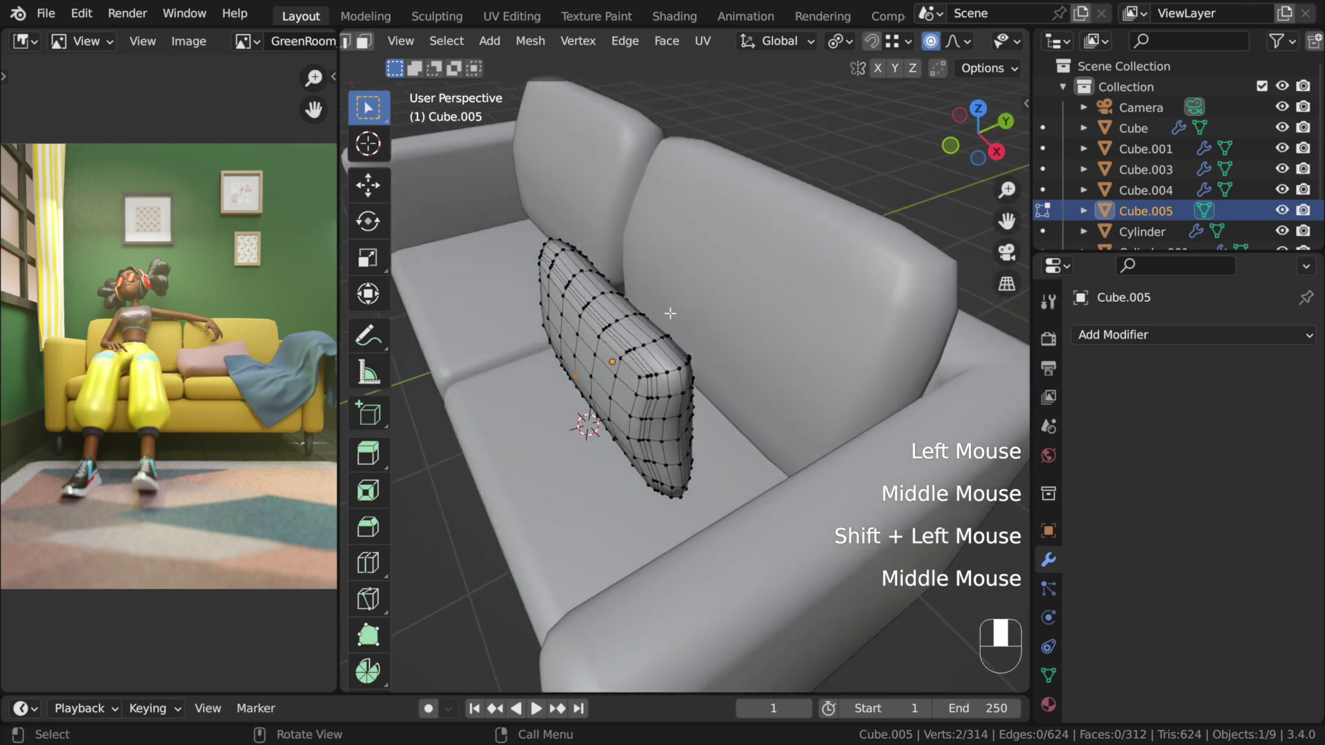
pyautogui.press('s')
pyautogui.press('y')
pyautogui.scroll(-2, 686, 289)
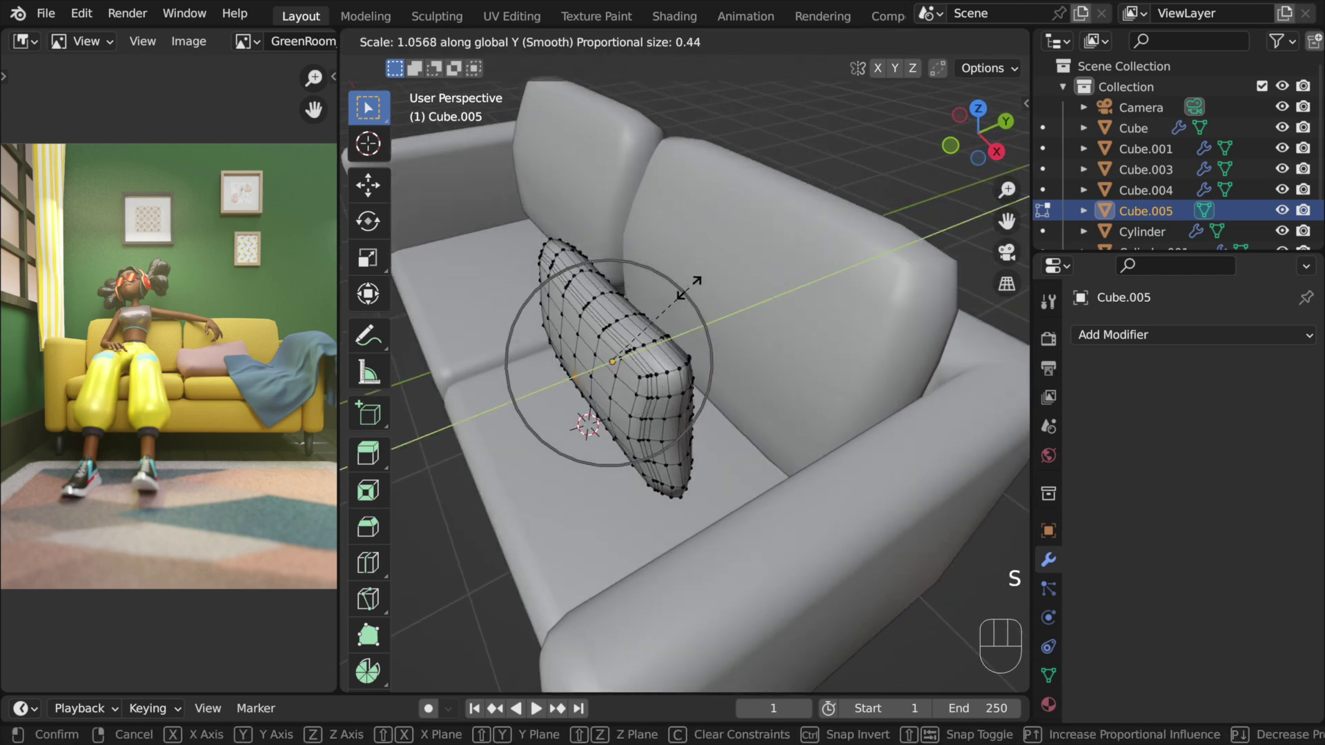
pyautogui.click(693, 289)
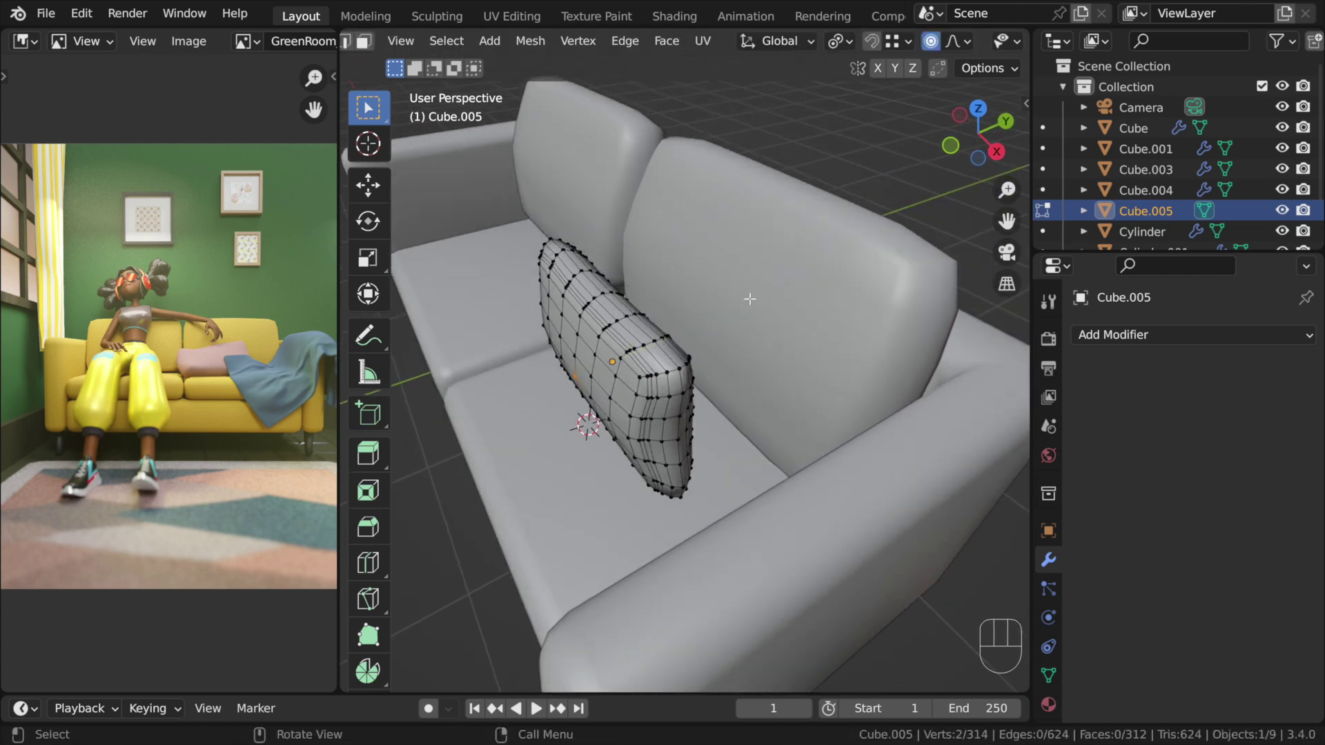
# Use the median point as pivot and scale the two centre vertices about 1.13 along Y with proportional size 0.65
pyautogui.press('.')
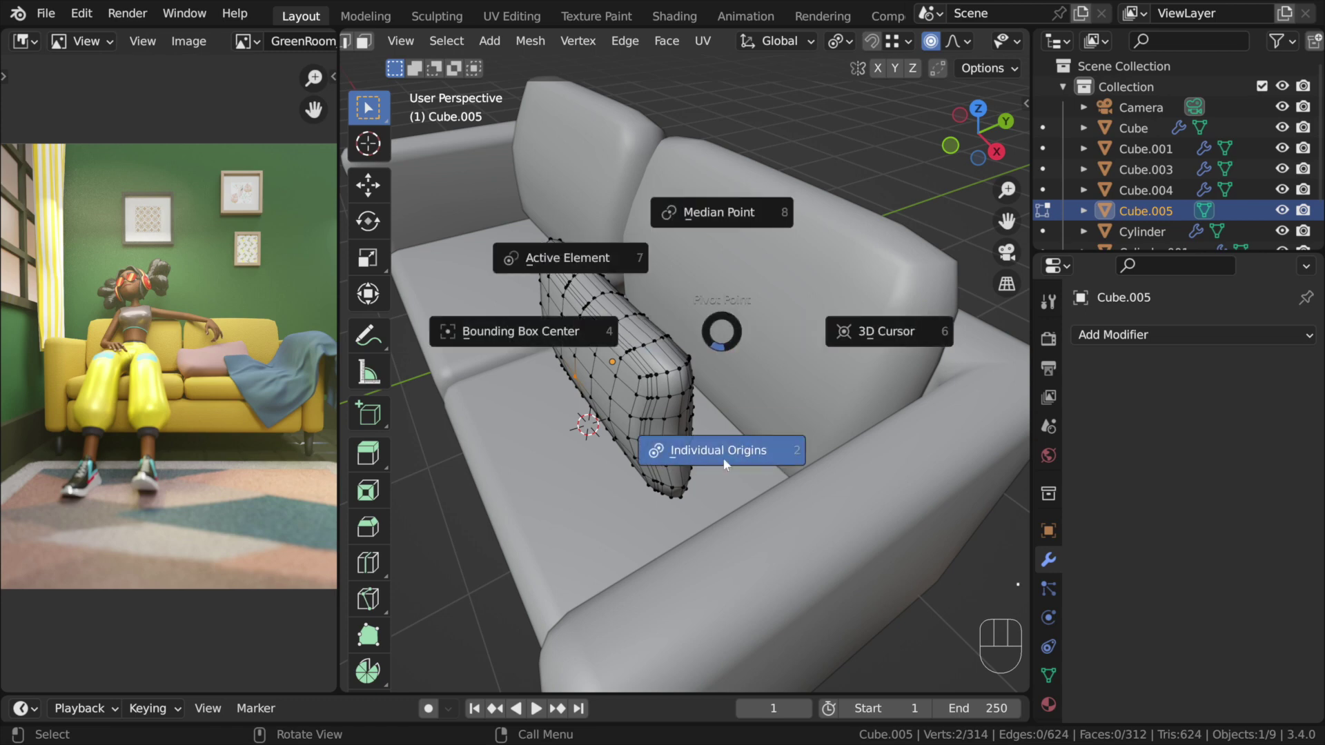
pyautogui.click(727, 211)
pyautogui.moveTo(705, 289); pyautogui.dragTo(705, 290, button='middle')
pyautogui.press('s')
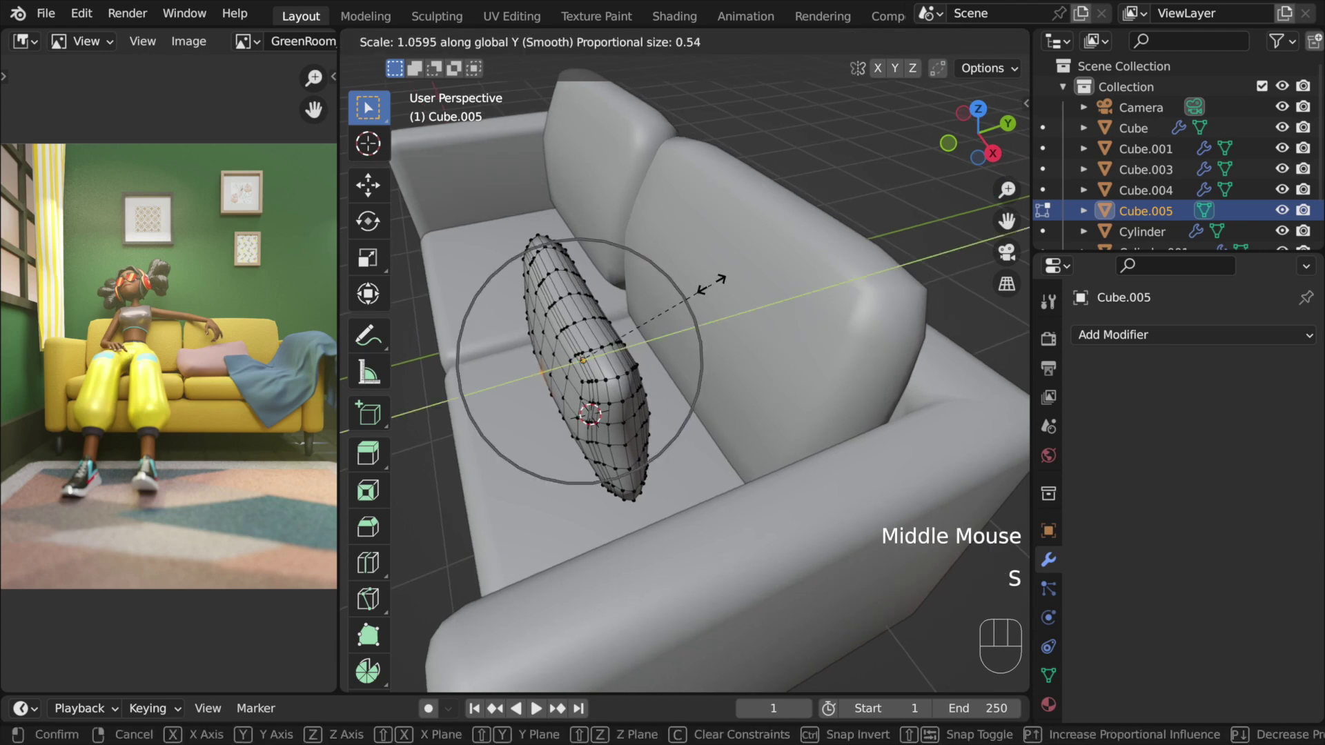
pyautogui.scroll(-2, 707, 283)
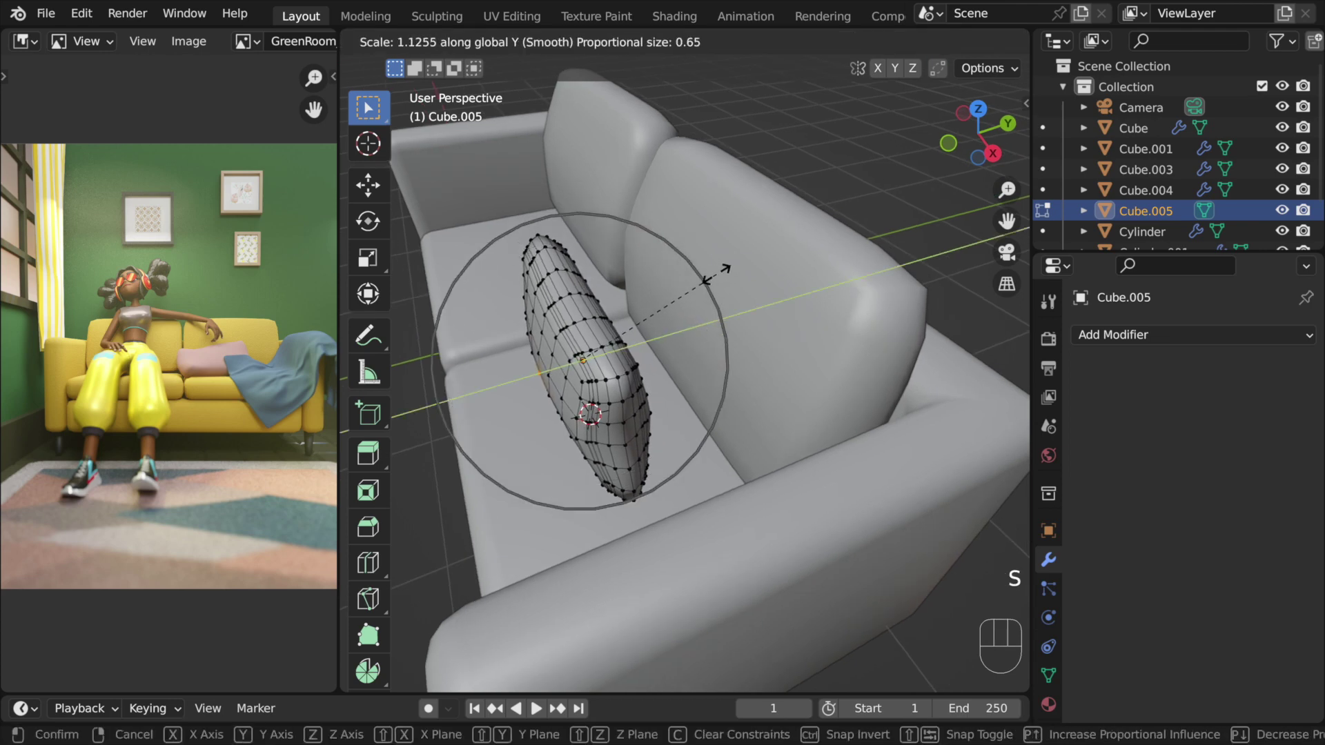
pyautogui.click(716, 272)
pyautogui.moveTo(716, 272); pyautogui.dragTo(802, 289, button='middle')
# Return to object mode, select the small cushion again and scale it as a whole
pyautogui.press('Tab')
pyautogui.scroll(-2, 802, 289)
pyautogui.doubleClick(834, 237)
pyautogui.click(734, 337)
pyautogui.moveTo(735, 337); pyautogui.dragTo(835, 278, button='middle')
pyautogui.press('s')
pyautogui.click(839, 266)
# Move the small cushion about -0.474 m along X and -0.292 m along Z, towards the seat's surface
pyautogui.press('KP_1')
pyautogui.press('g')
pyautogui.click(723, 290)
pyautogui.moveTo(722, 288)
pyautogui.mouseDown(button='middle')
pyautogui.moveTo(693, 371)
pyautogui.moveTo(718, 269)
pyautogui.mouseUp(button='middle')
# Tilt the small cushion about the global X axis, ending with a rotation of -11.7°
pyautogui.press('r')
pyautogui.press('x')
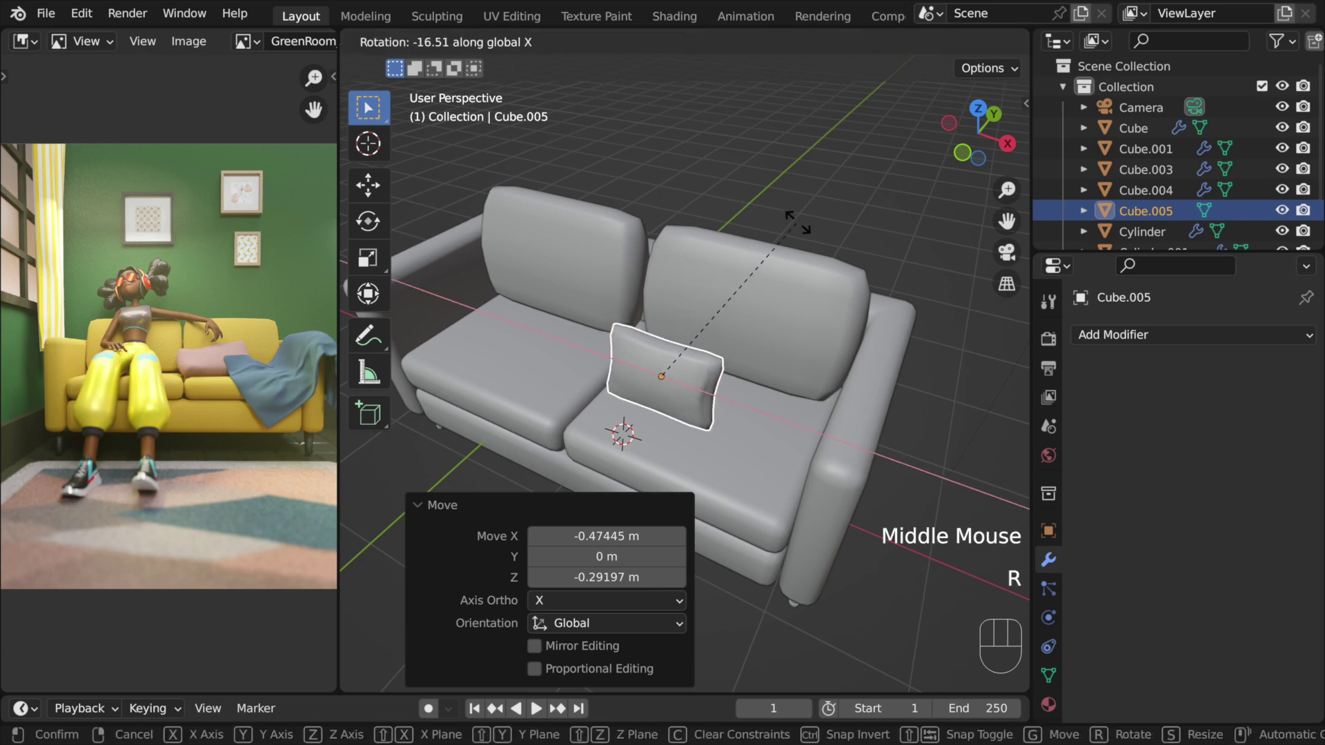
pyautogui.click(840, 147)
pyautogui.press('r')
pyautogui.press('x')
pyautogui.click(710, 375)
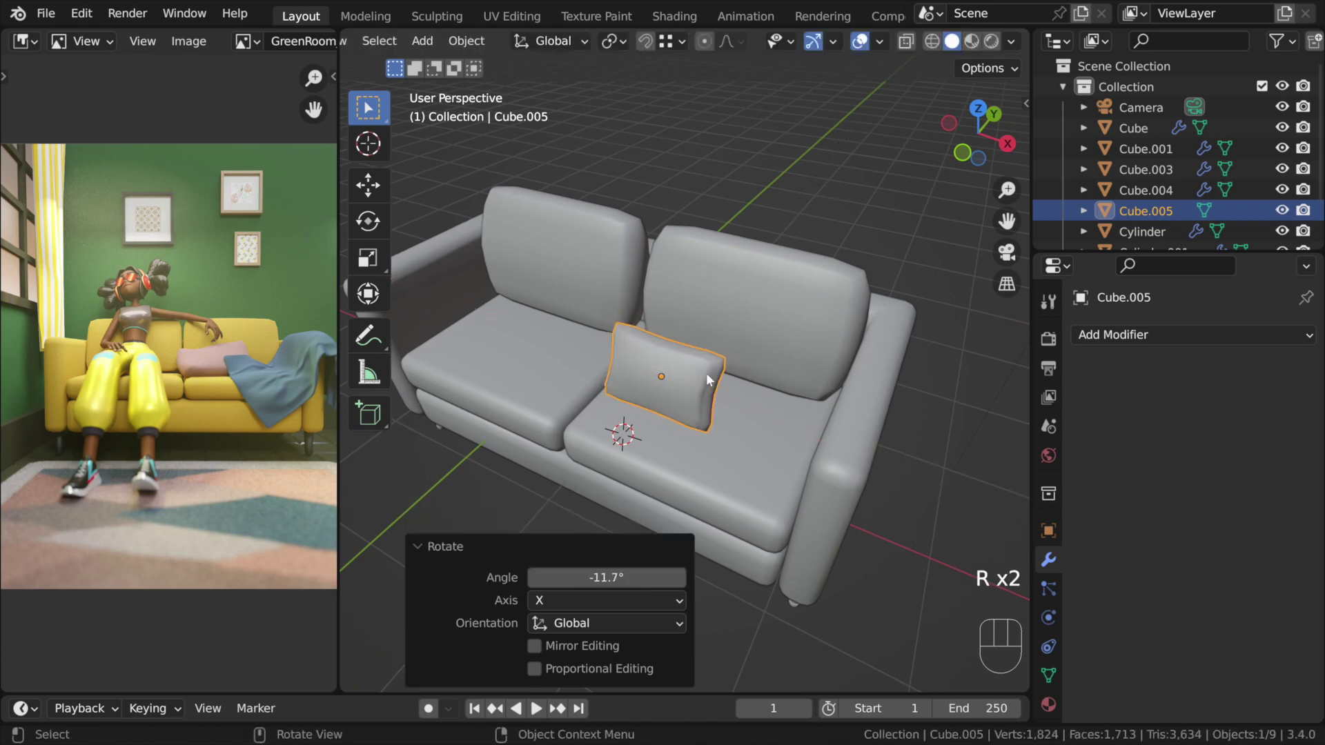
# Try rotating the small cushion about the global Z axis in the top view and undo it
pyautogui.press('KP_7')
pyautogui.press('r')
pyautogui.press('z')
pyautogui.click(818, 455)
pyautogui.hotkey('ctrl', 'z')
# Adjust the small cushion's tilt about the global X axis
pyautogui.moveTo(817, 453); pyautogui.dragTo(717, 290, button='middle')
pyautogui.press('r')
pyautogui.press('x')
pyautogui.click(697, 391)
# Turn the small cushion 21.3° about the global Z axis in the top view
pyautogui.press('KP_7')
pyautogui.press('r')
pyautogui.press('z')
pyautogui.click(769, 526)
pyautogui.scroll(2, 769, 526)
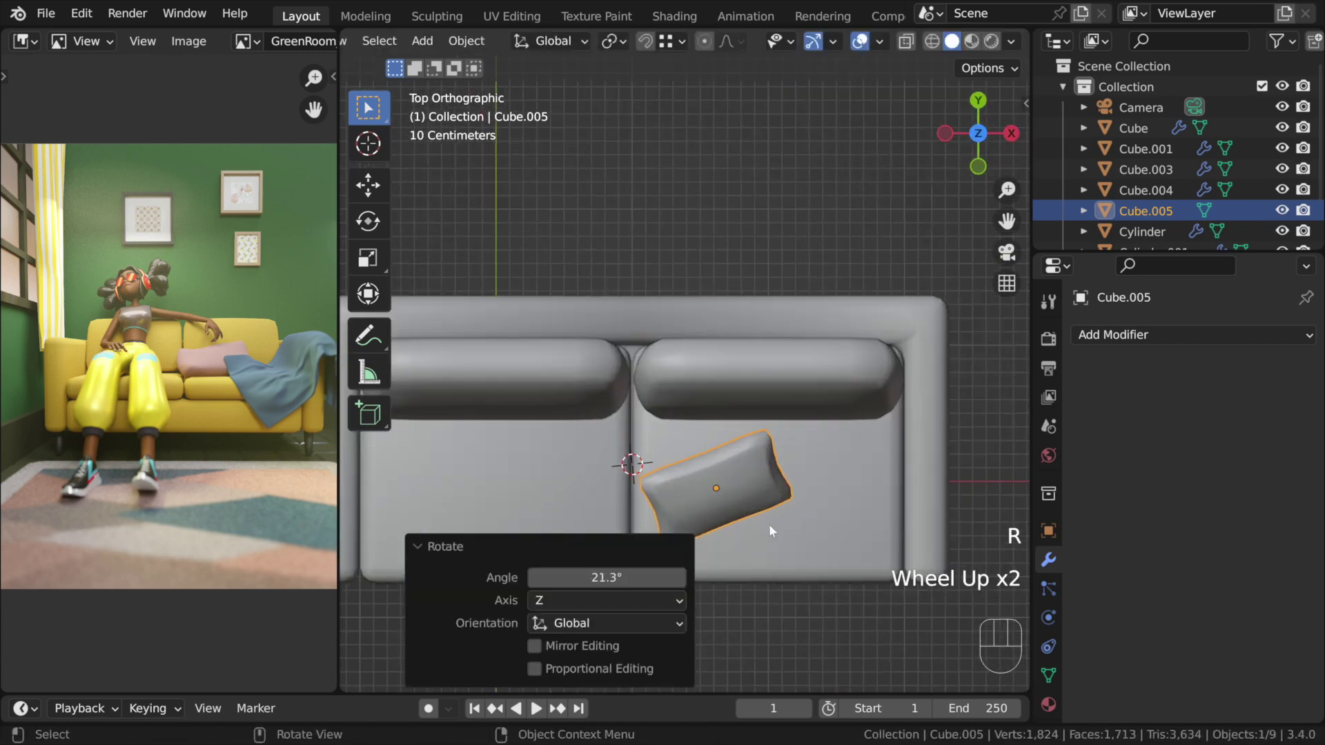
# Lower the small cushion along the Z axis in the front view
pyautogui.press('KP_1')
pyautogui.press('g')
pyautogui.press('z')
pyautogui.click(773, 587)
# Reposition the small cushion on the seat in the top view, near the gap between the two seat cushions
pyautogui.moveTo(779, 673); pyautogui.dragTo(819, 734, button='middle')
pyautogui.moveTo(780, 414); pyautogui.dragTo(891, 473, button='middle')
pyautogui.press('KP_4')
pyautogui.press('KP_7')
pyautogui.click(719, 485)
pyautogui.press('g')
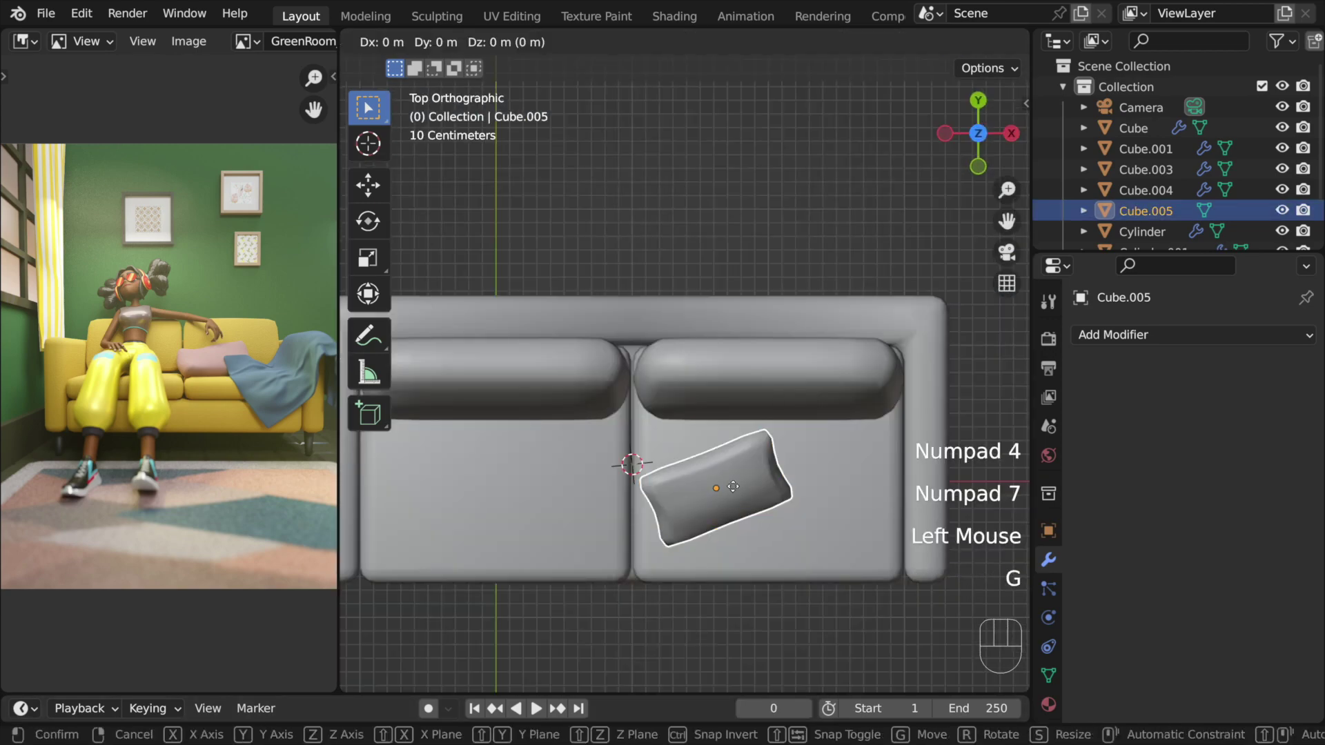
pyautogui.click(689, 473)
pyautogui.moveTo(689, 473); pyautogui.dragTo(697, 331, button='middle')
pyautogui.scroll(-2, 697, 415)
pyautogui.click(697, 587)
# Resize the small cushion to suit the sofa and check it from the front and the top
pyautogui.press('KP_1')
pyautogui.moveTo(744, 512); pyautogui.dragTo(718, 552, button='middle')
pyautogui.keyDown('shift'); pyautogui.moveTo(742, 387); pyautogui.dragTo(676, 566, button='middle'); pyautogui.keyUp('shift')
pyautogui.click(697, 432)
pyautogui.press('s')
pyautogui.click(784, 377)
pyautogui.press('KP_7')
pyautogui.scroll(-1, 782, 450)
pyautogui.scroll(-1, 676, 566)
pyautogui.click(676, 566)
pyautogui.moveTo(676, 566); pyautogui.dragTo(566, 564, button='middle')
# Select the small cushion, switch to the Sculpting workspace and choose the Grab brush
pyautogui.click(714, 371)
pyautogui.moveTo(713, 372); pyautogui.dragTo(602, 449, button='middle')
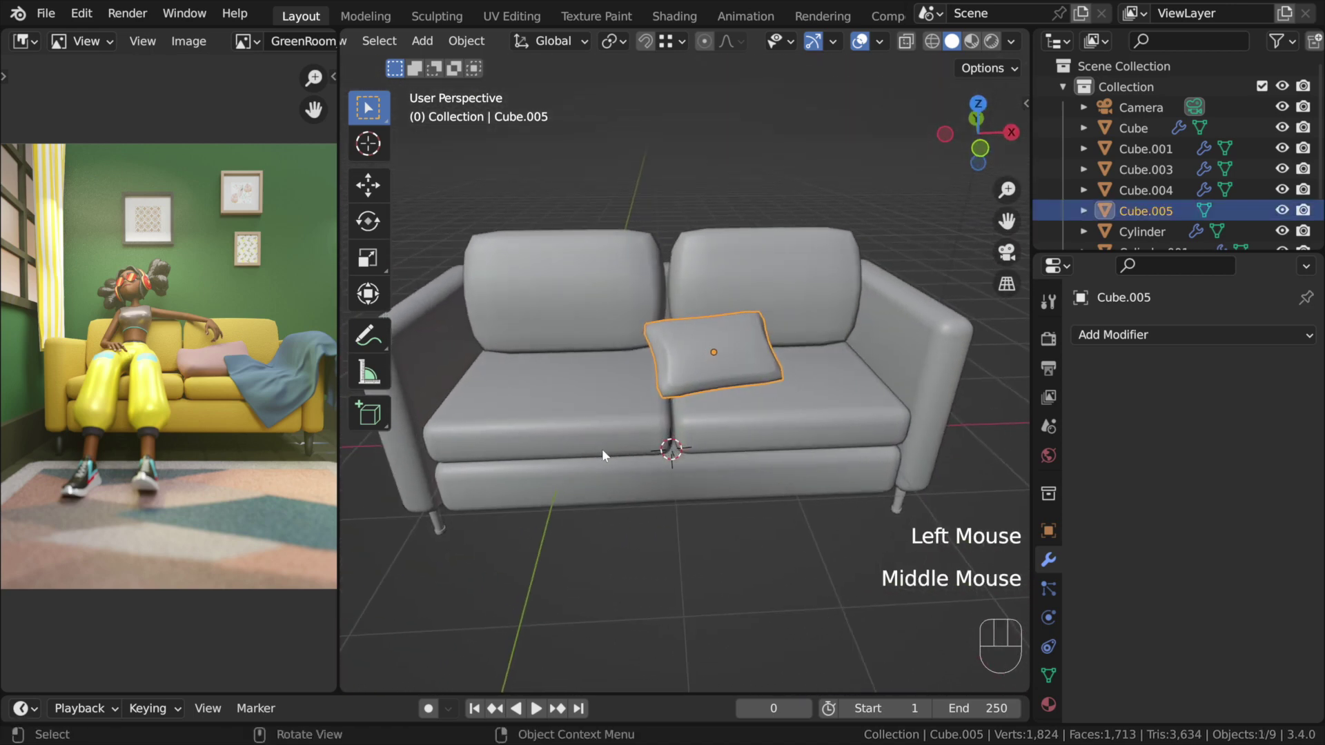
pyautogui.scroll(2, 684, 460)
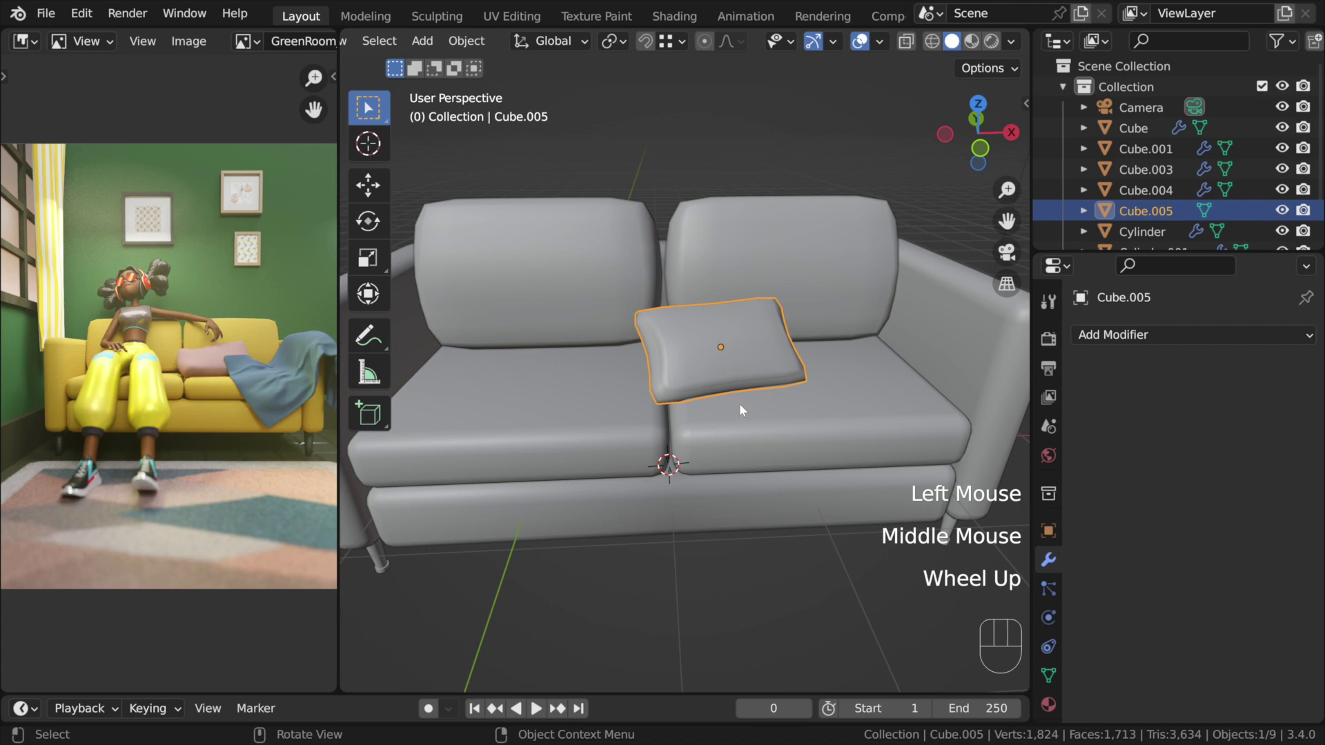
pyautogui.click(436, 17)
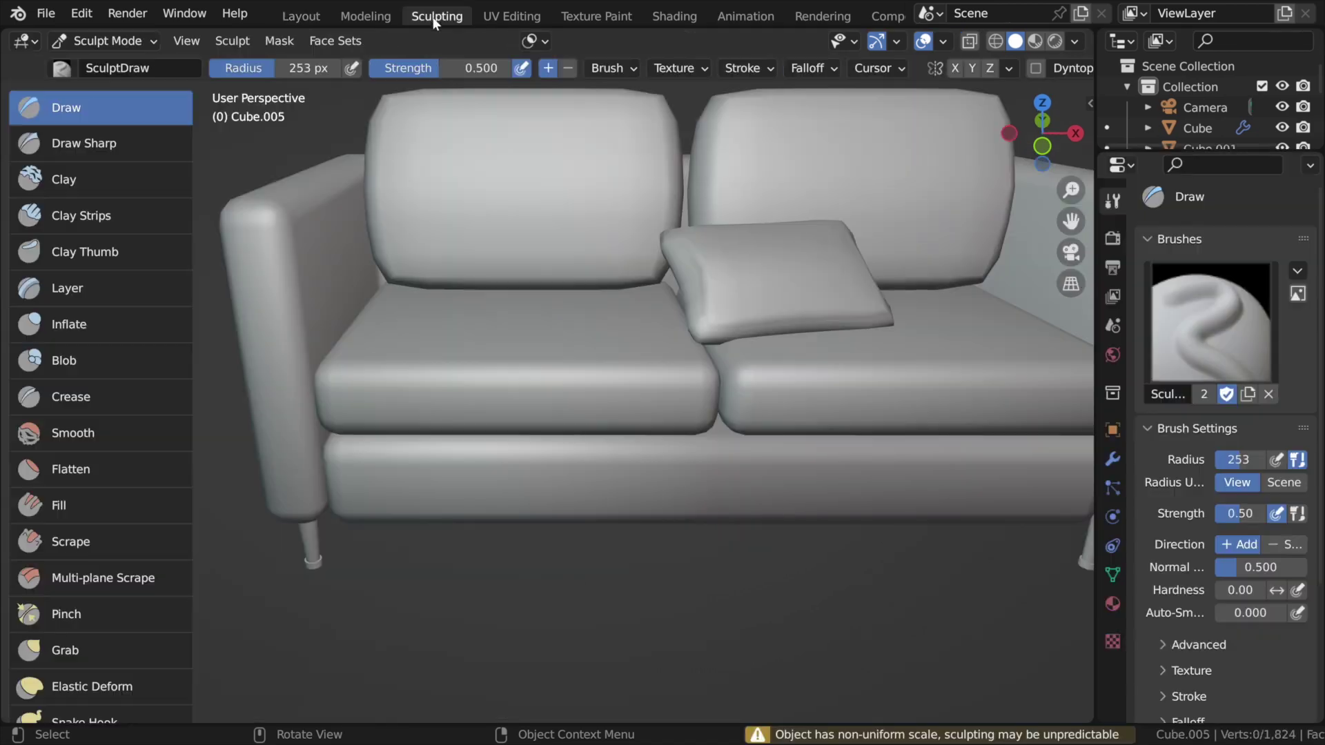
pyautogui.moveTo(615, 354); pyautogui.dragTo(773, 428, button='middle')
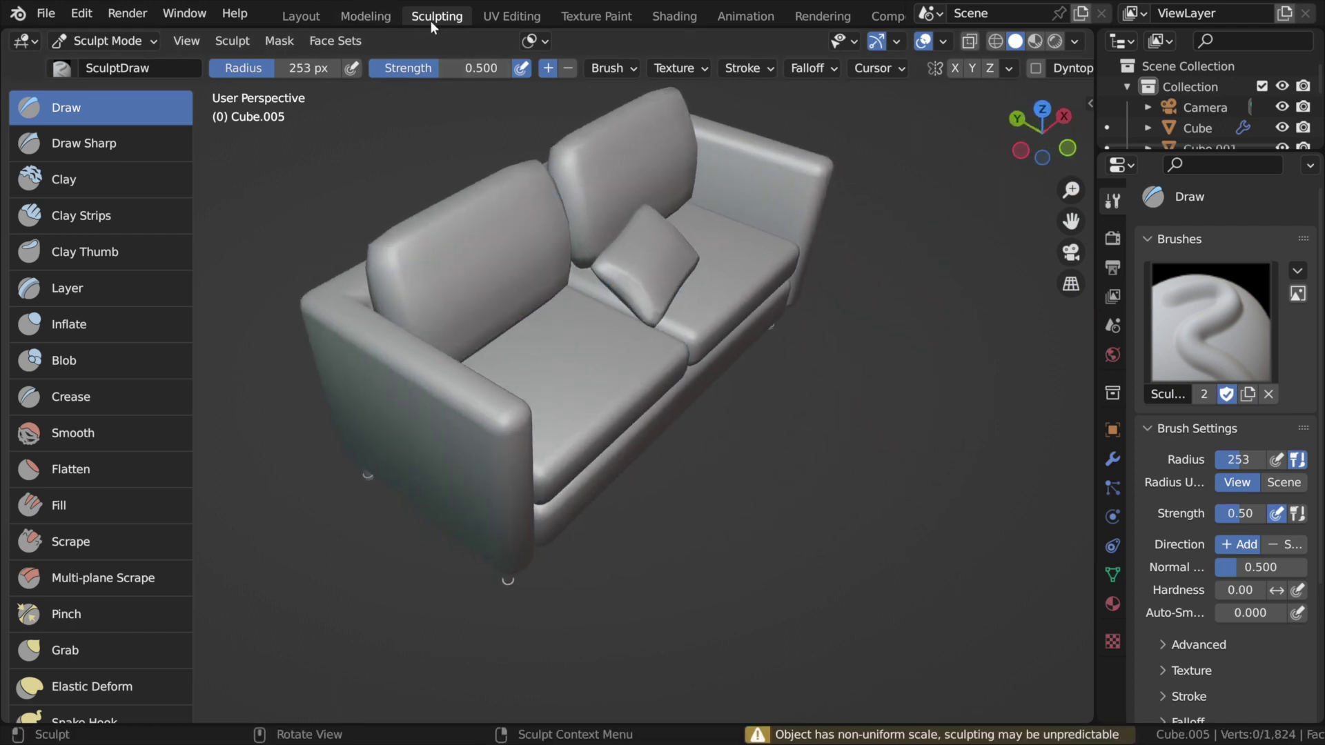
pyautogui.click(69, 650)
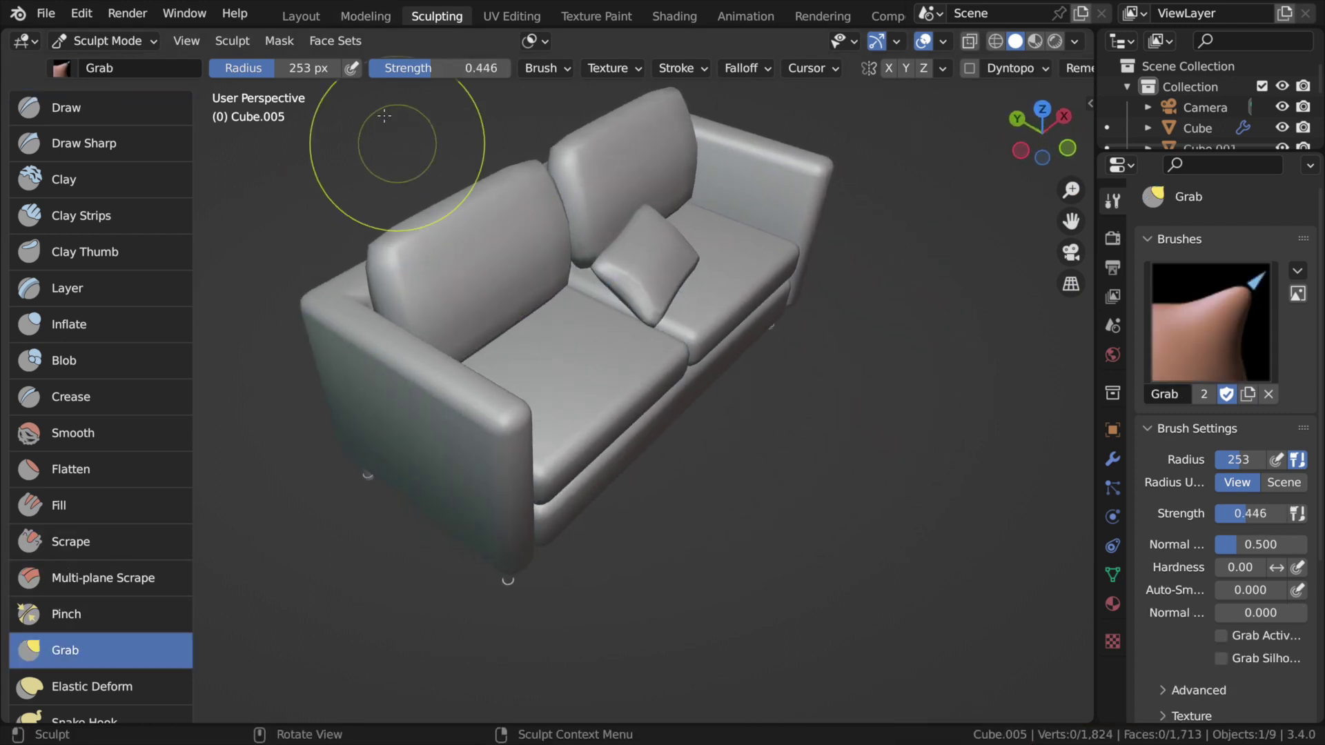
# Reshape the small cushion's side and back edge with the Grab brush at strength 0.179
pyautogui.moveTo(615, 145); pyautogui.dragTo(580, 266, button='middle')
pyautogui.moveTo(580, 266); pyautogui.dragTo(577, 275)
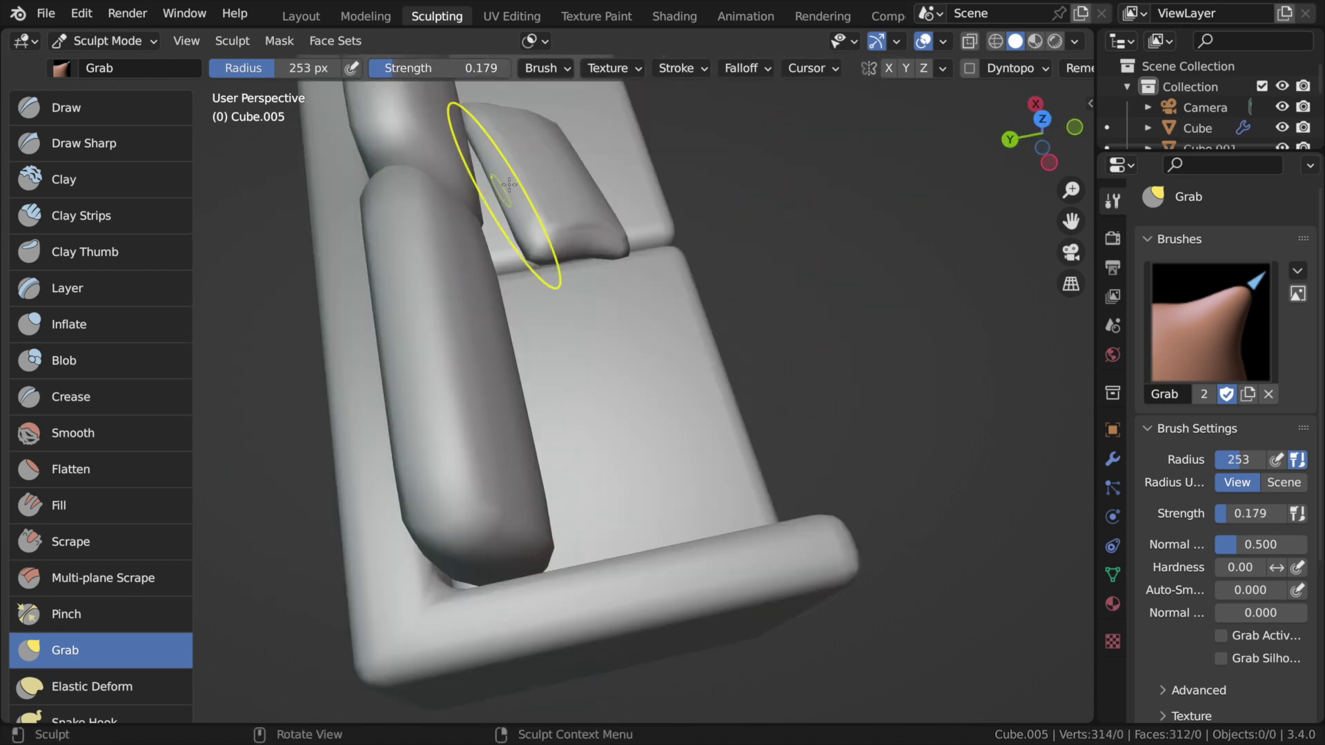
pyautogui.moveTo(509, 231); pyautogui.dragTo(488, 168, button='middle')
pyautogui.scroll(4, 542, 201)
pyautogui.moveTo(541, 201); pyautogui.dragTo(517, 252, button='middle')
pyautogui.moveTo(518, 251); pyautogui.dragTo(532, 242)
pyautogui.moveTo(531, 242)
pyautogui.mouseDown(button='middle')
pyautogui.moveTo(594, 311)
pyautogui.moveTo(672, 363)
pyautogui.mouseUp(button='middle')
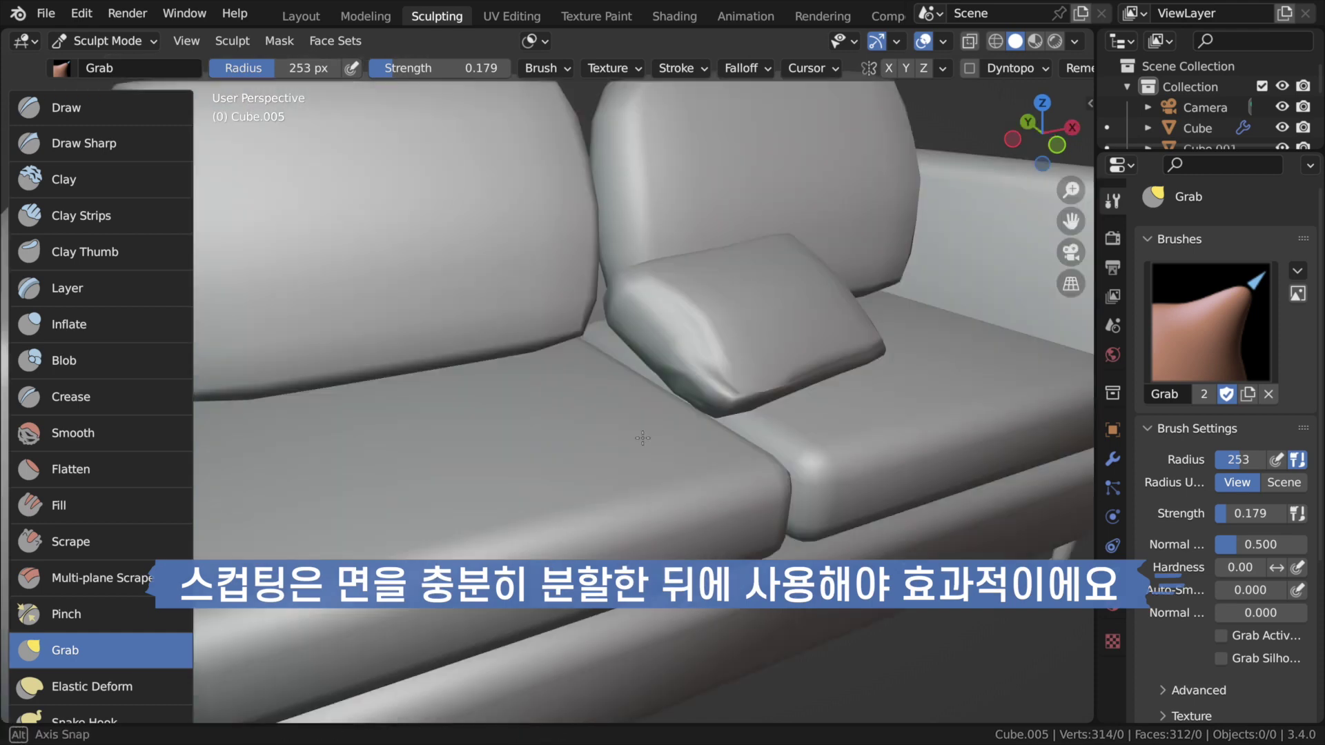
pyautogui.moveTo(711, 386); pyautogui.dragTo(674, 379, button='middle')
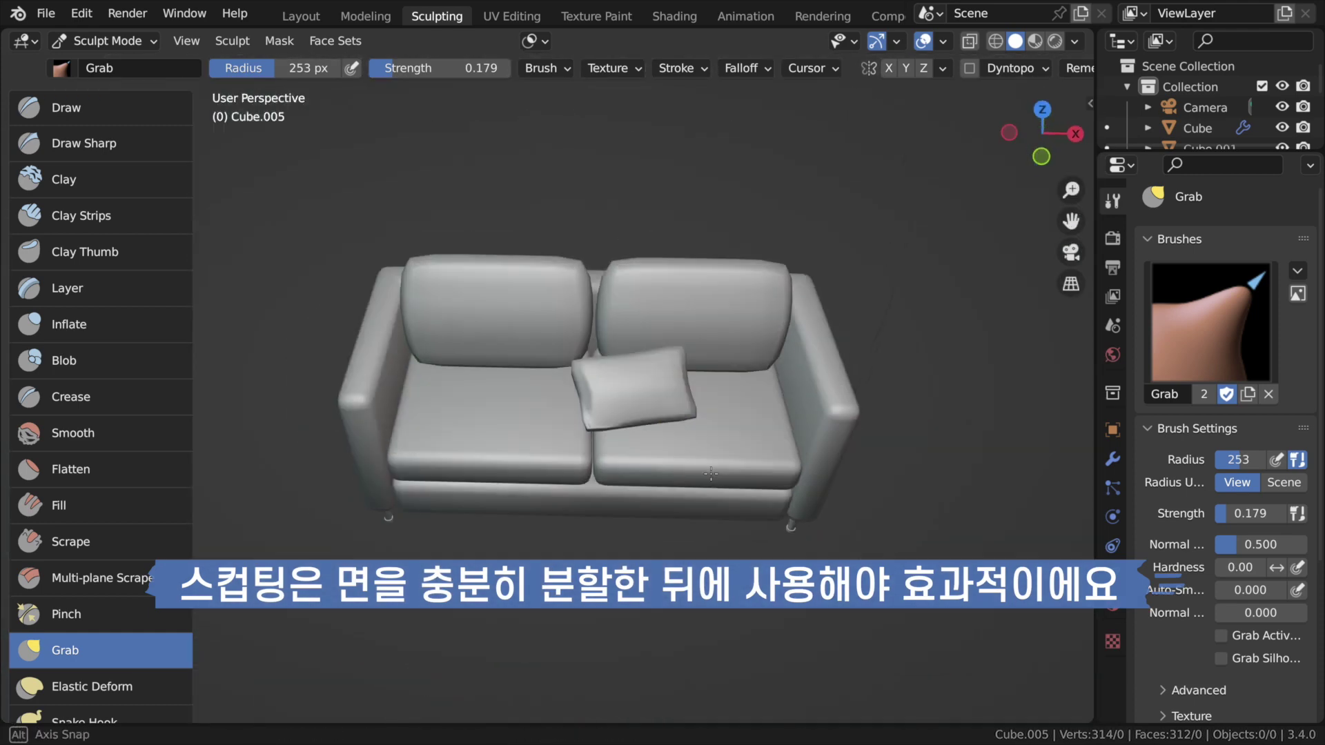
# Reshape the small cushion's lower edge where it rests on the seat with the Grab brush at strength 0.103
pyautogui.scroll(3, 621, 429)
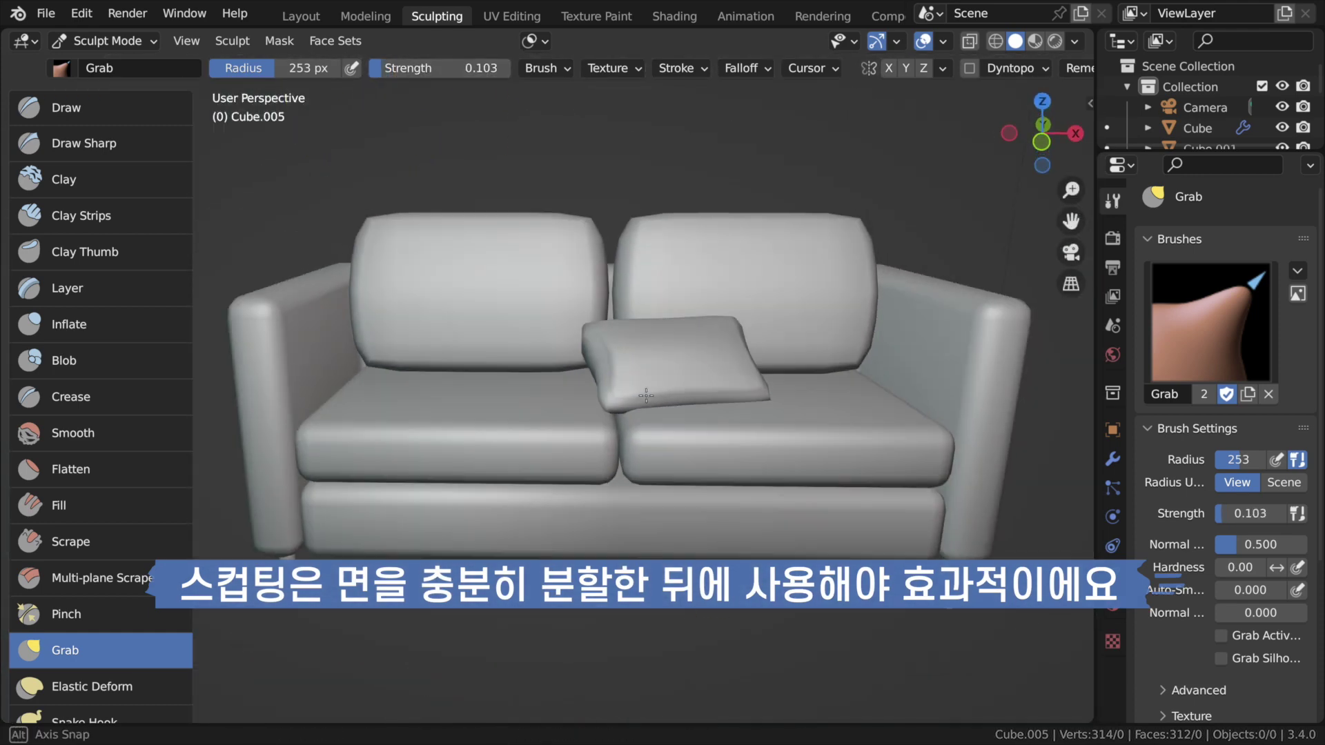
pyautogui.moveTo(587, 323); pyautogui.dragTo(592, 328, button='middle')
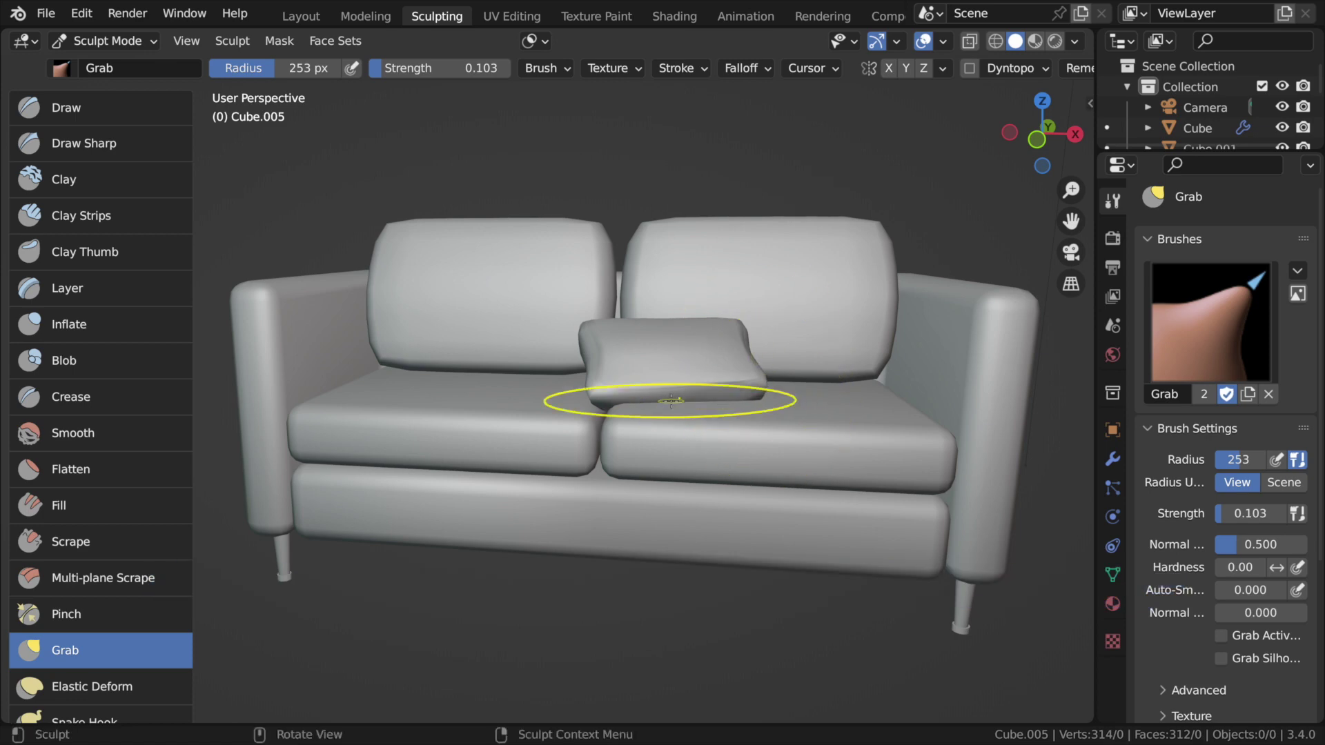
pyautogui.moveTo(705, 406); pyautogui.dragTo(711, 370, button='middle')
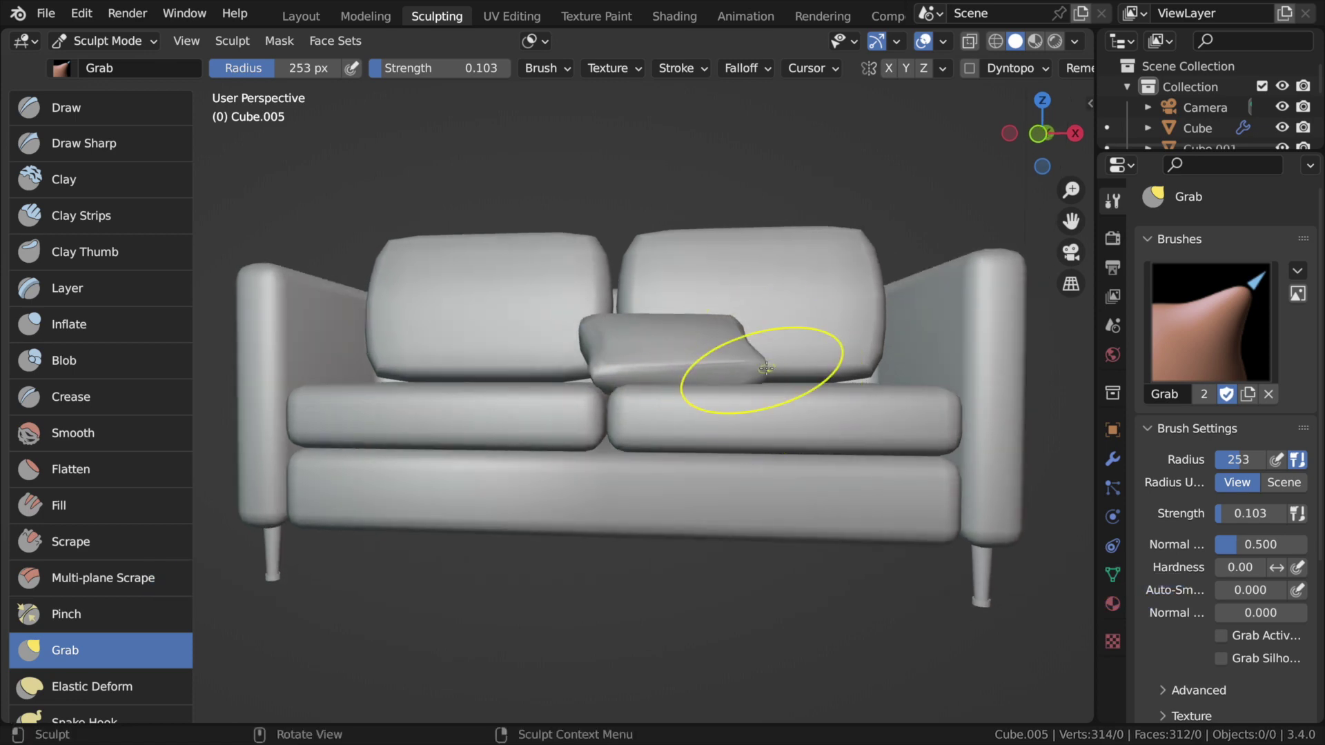
pyautogui.moveTo(538, 356)
pyautogui.mouseDown(button='middle')
pyautogui.moveTo(635, 414)
pyautogui.moveTo(577, 354)
pyautogui.moveTo(532, 473)
pyautogui.moveTo(711, 466)
pyautogui.moveTo(630, 414)
pyautogui.mouseUp(button='middle')
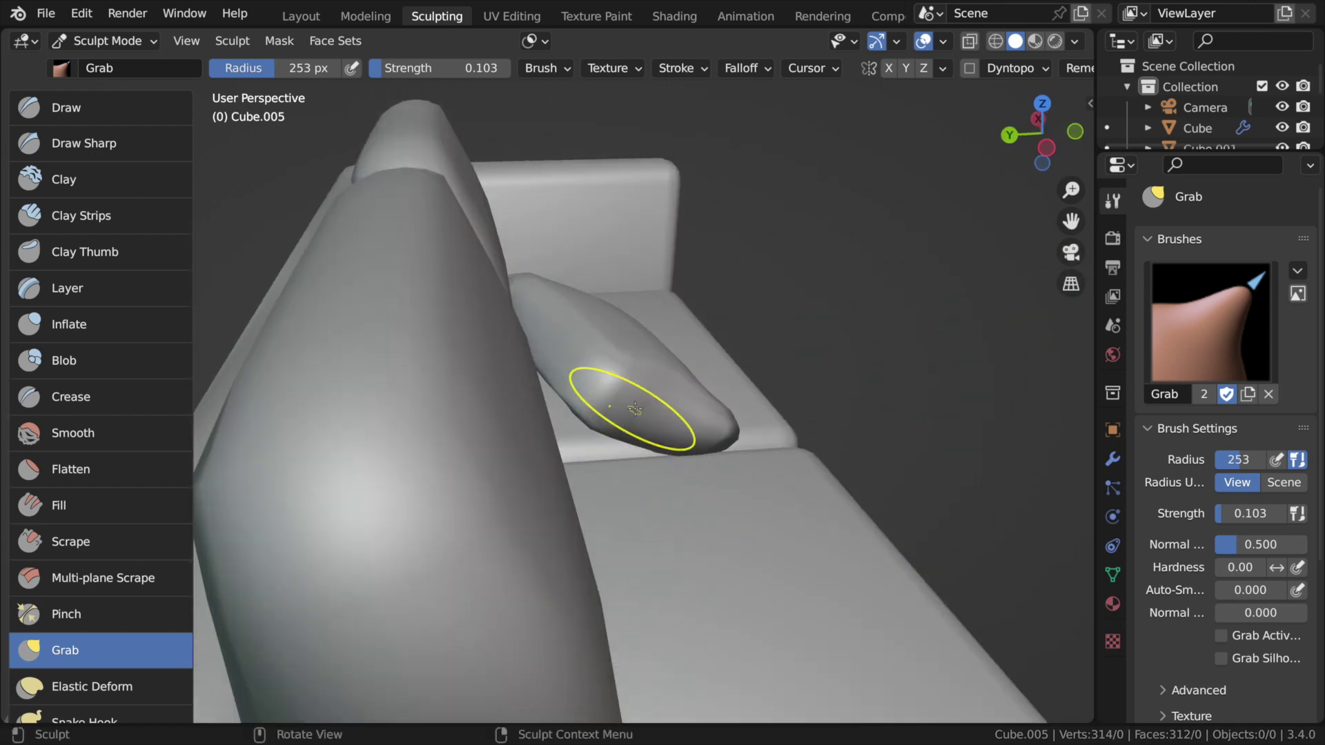
# Isolate the cushion in local view and reshape its underside with the Grab brush at a 426 px radius, then reduce the radius to 309 px
pyautogui.press('KP_Divide')
pyautogui.moveTo(562, 453); pyautogui.dragTo(582, 369, button='middle')
pyautogui.moveTo(582, 369)
pyautogui.mouseDown()
pyautogui.moveTo(505, 399)
pyautogui.moveTo(503, 437)
pyautogui.mouseUp()
pyautogui.press(']')
pyautogui.scroll(-1, 511, 399)
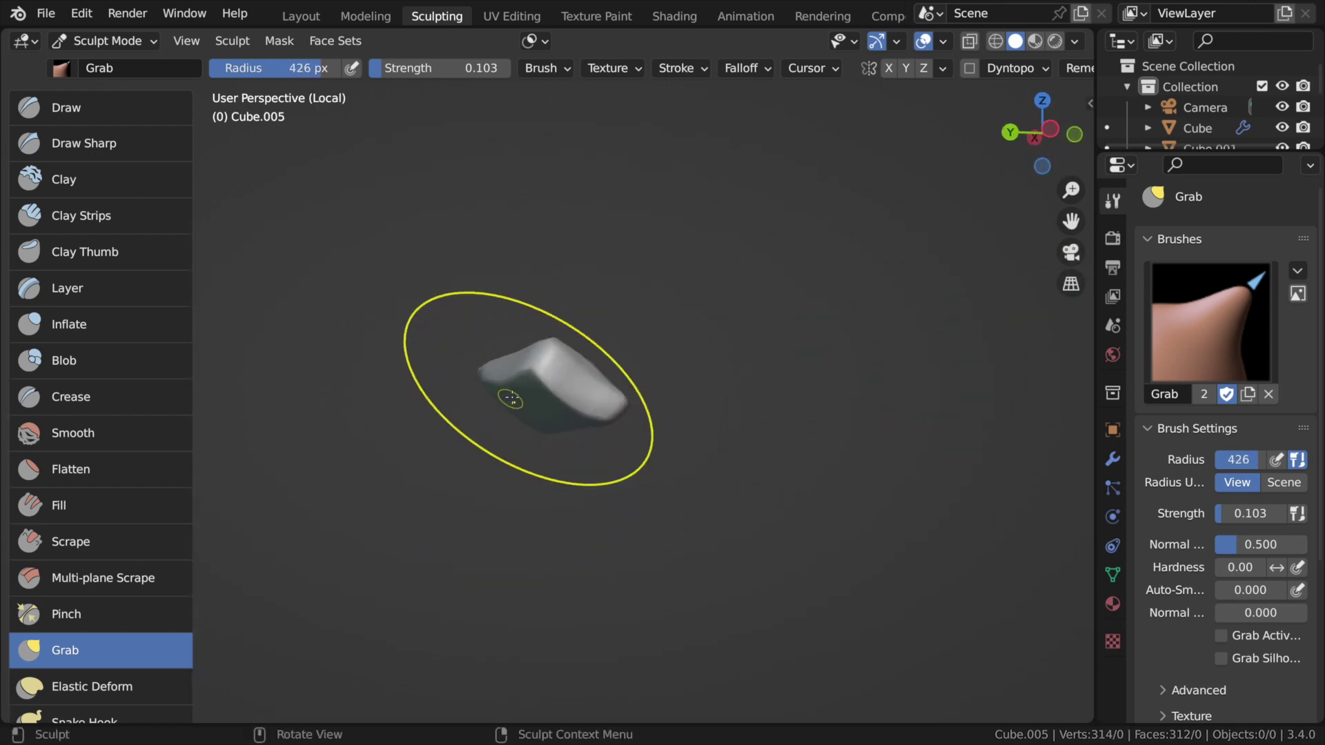
pyautogui.moveTo(538, 383); pyautogui.dragTo(522, 405, button='middle')
pyautogui.moveTo(532, 385)
pyautogui.mouseDown()
pyautogui.moveTo(503, 414)
pyautogui.moveTo(566, 404)
pyautogui.mouseUp()
pyautogui.press('[')
pyautogui.moveTo(566, 404)
pyautogui.mouseDown(button='middle')
pyautogui.moveTo(479, 532)
pyautogui.moveTo(645, 503)
pyautogui.moveTo(586, 402)
pyautogui.moveTo(638, 432)
pyautogui.moveTo(611, 414)
pyautogui.mouseUp(button='middle')
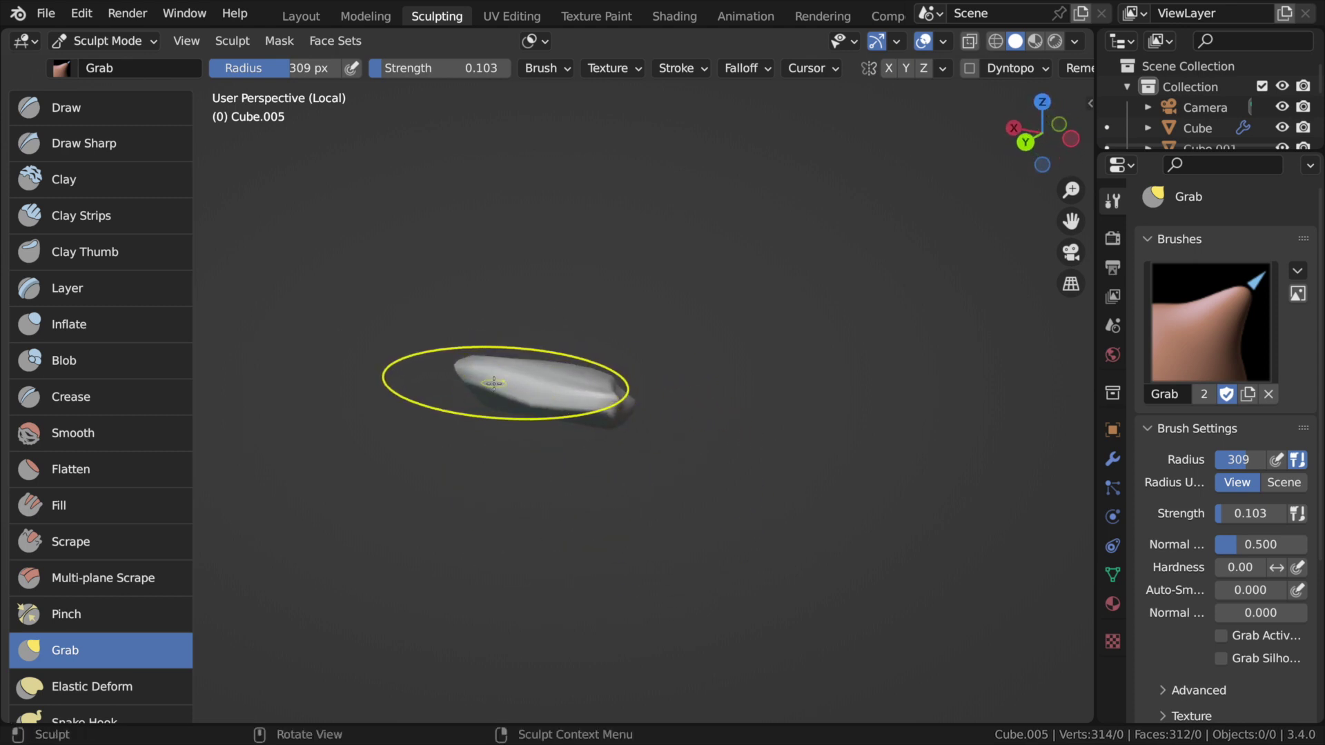
# Try pulling the cushion's underside with a 202 px Grab brush and undo the stroke
pyautogui.press('f')
pyautogui.click(534, 414)
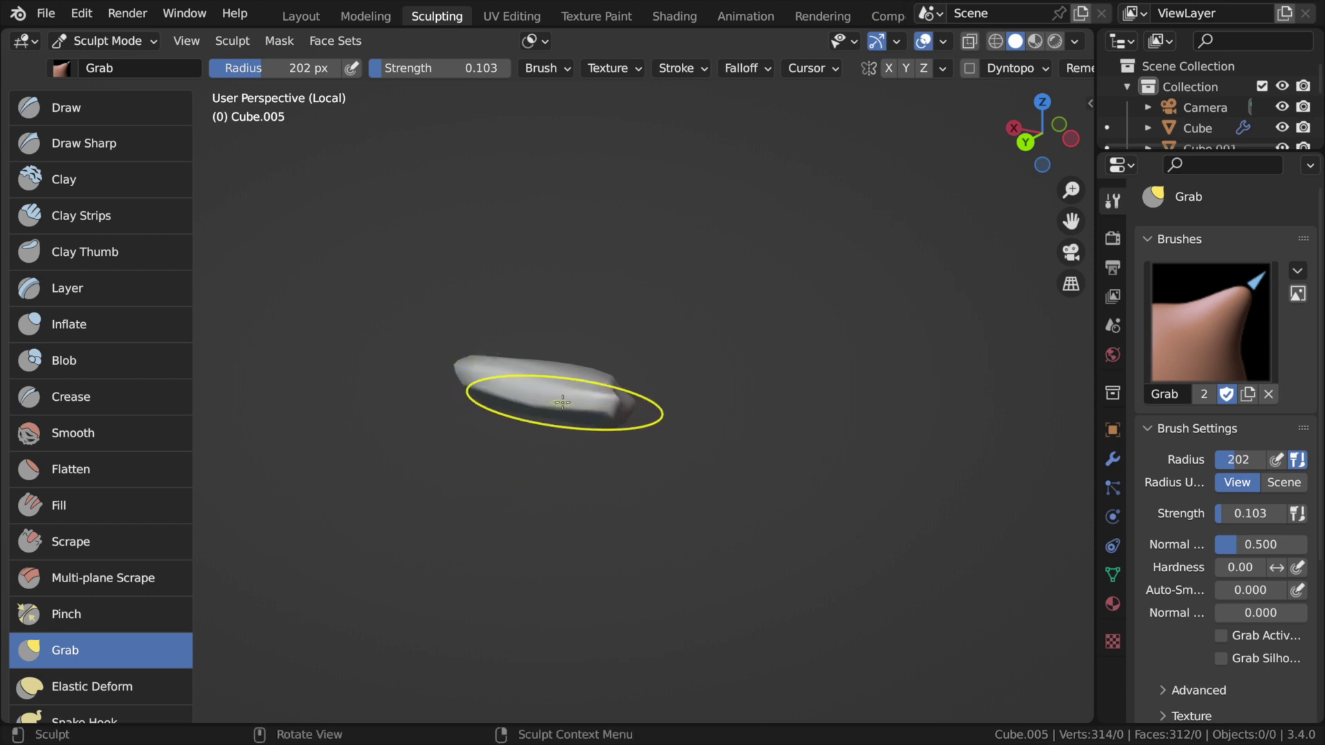
pyautogui.moveTo(644, 437)
pyautogui.mouseDown(button='middle')
pyautogui.moveTo(642, 392)
pyautogui.moveTo(590, 388)
pyautogui.moveTo(606, 394)
pyautogui.moveTo(538, 491)
pyautogui.moveTo(602, 417)
pyautogui.moveTo(597, 378)
pyautogui.moveTo(621, 370)
pyautogui.moveTo(405, 490)
pyautogui.moveTo(393, 474)
pyautogui.moveTo(626, 362)
pyautogui.mouseUp(button='middle')
pyautogui.moveTo(563, 384); pyautogui.dragTo(527, 438)
pyautogui.hotkey('ctrl', 'z')
pyautogui.hotkey('ctrl', 'shift', 'z')
pyautogui.hotkey('ctrl', 'z')
pyautogui.moveTo(611, 448); pyautogui.dragTo(518, 343, button='middle')
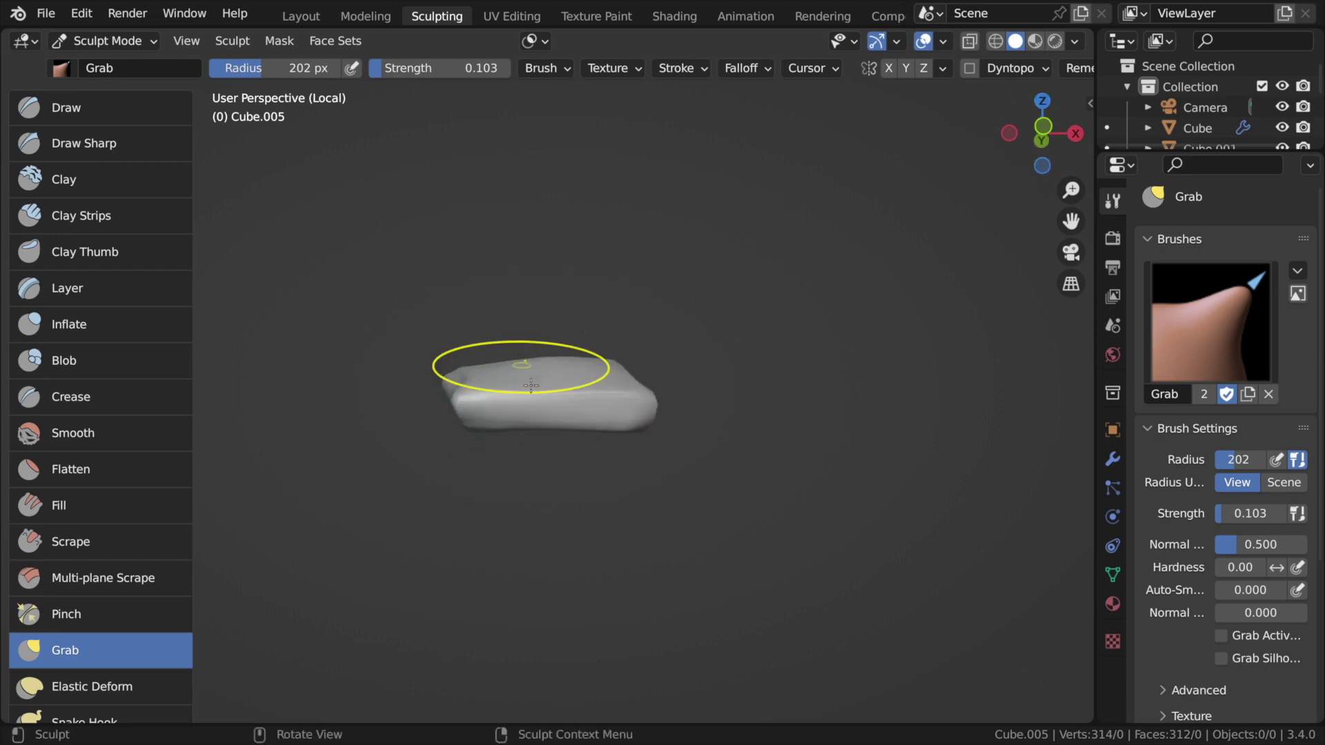
# Leave local view, return to the Layout workspace and deselect the cushion to check the whole sofa
pyautogui.press('KP_Divide')
pyautogui.click(307, 17)
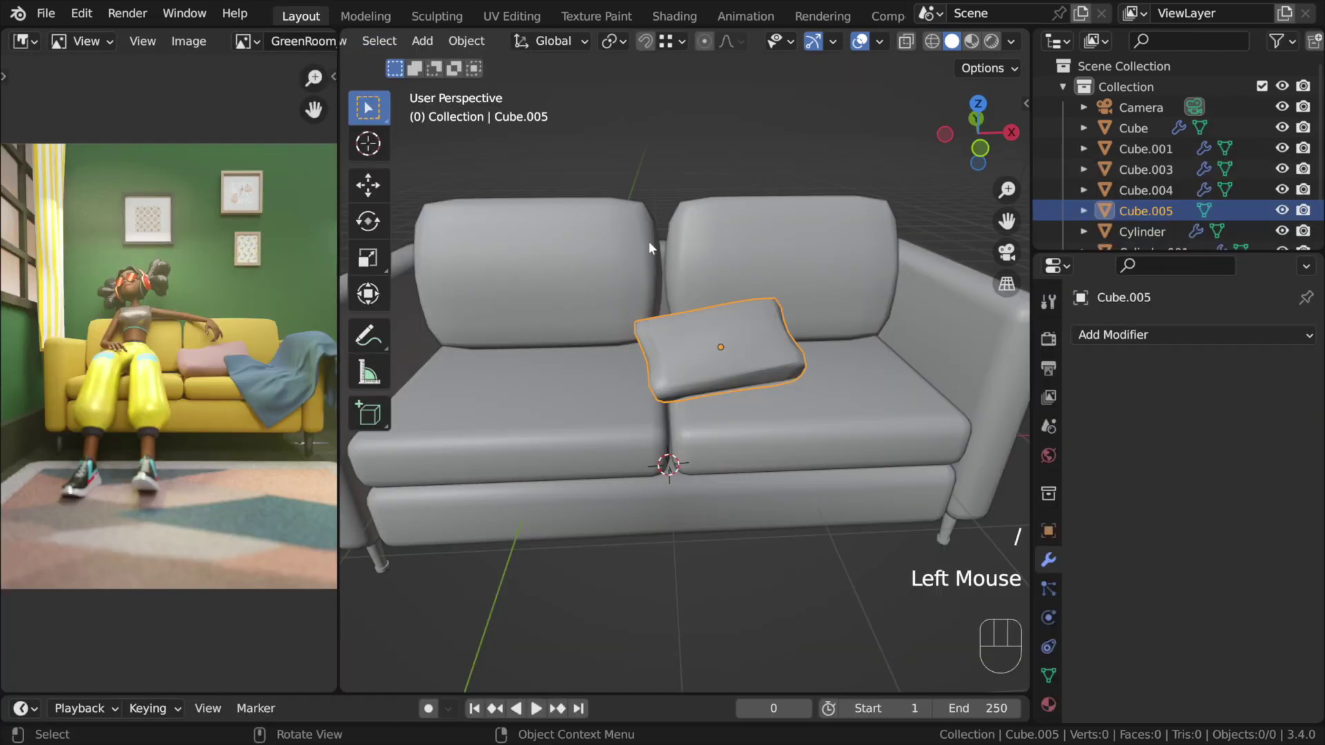
pyautogui.click(778, 551)
pyautogui.scroll(-1, 723, 512)
pyautogui.moveTo(723, 513); pyautogui.dragTo(752, 430, button='middle')
pyautogui.scroll(-2, 726, 471)
pyautogui.scroll(2, 739, 430)
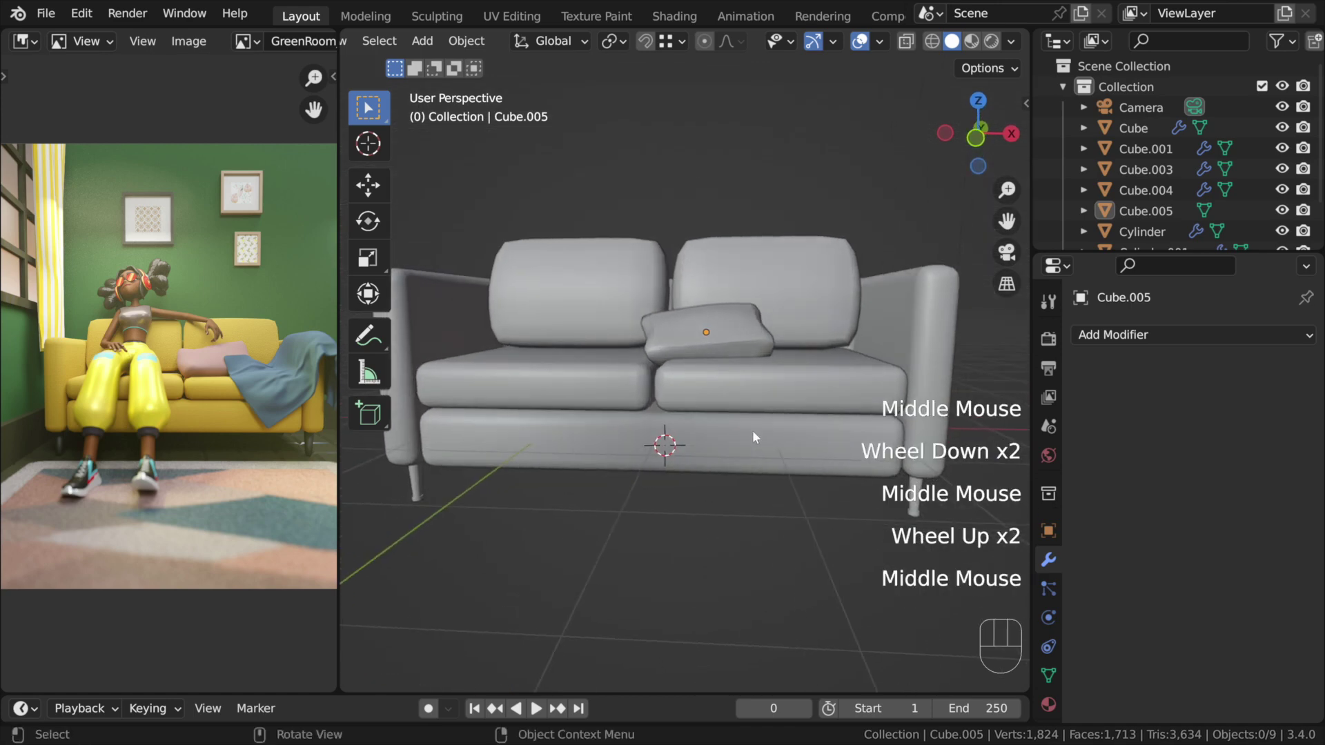
pyautogui.scroll(-1, 780, 461)
pyautogui.hotkey('ctrl', 'space')
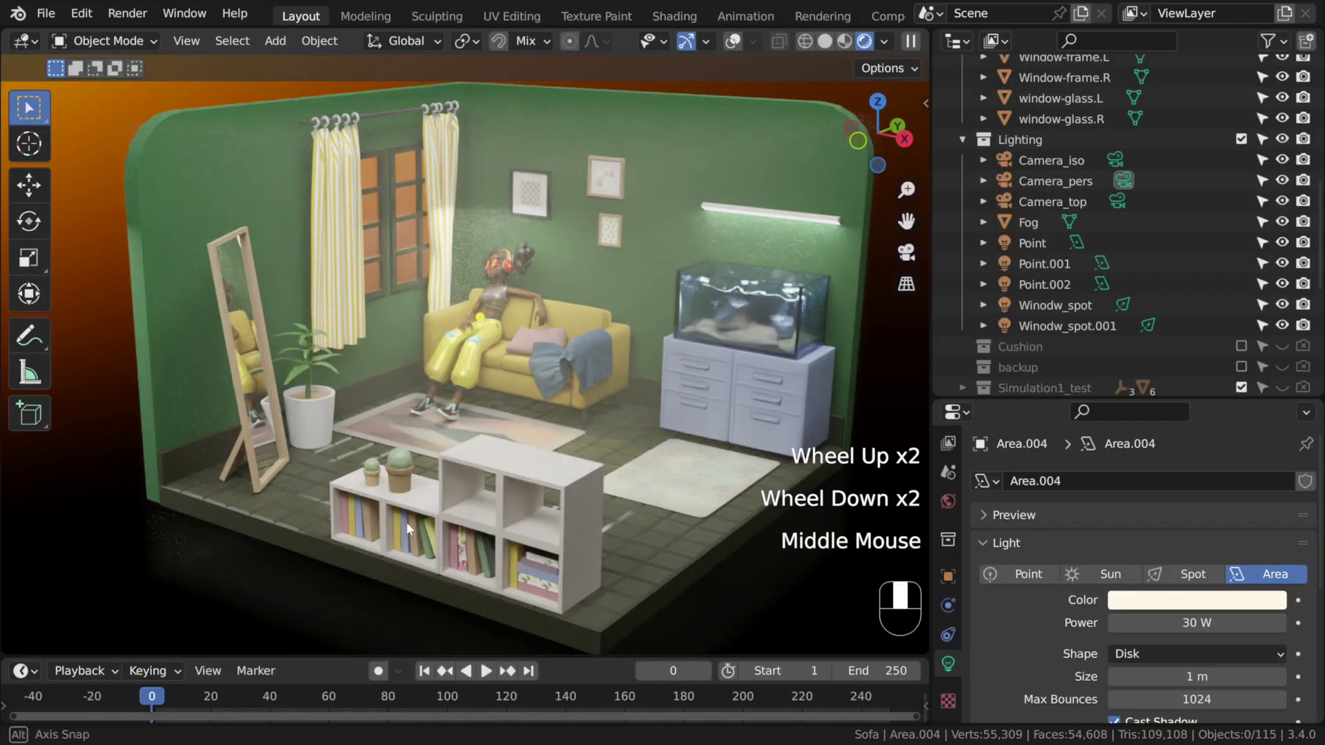
# Select the striped curtain beside the mirror in the finished green room scene
pyautogui.moveTo(405, 521); pyautogui.dragTo(452, 528, button='middle')
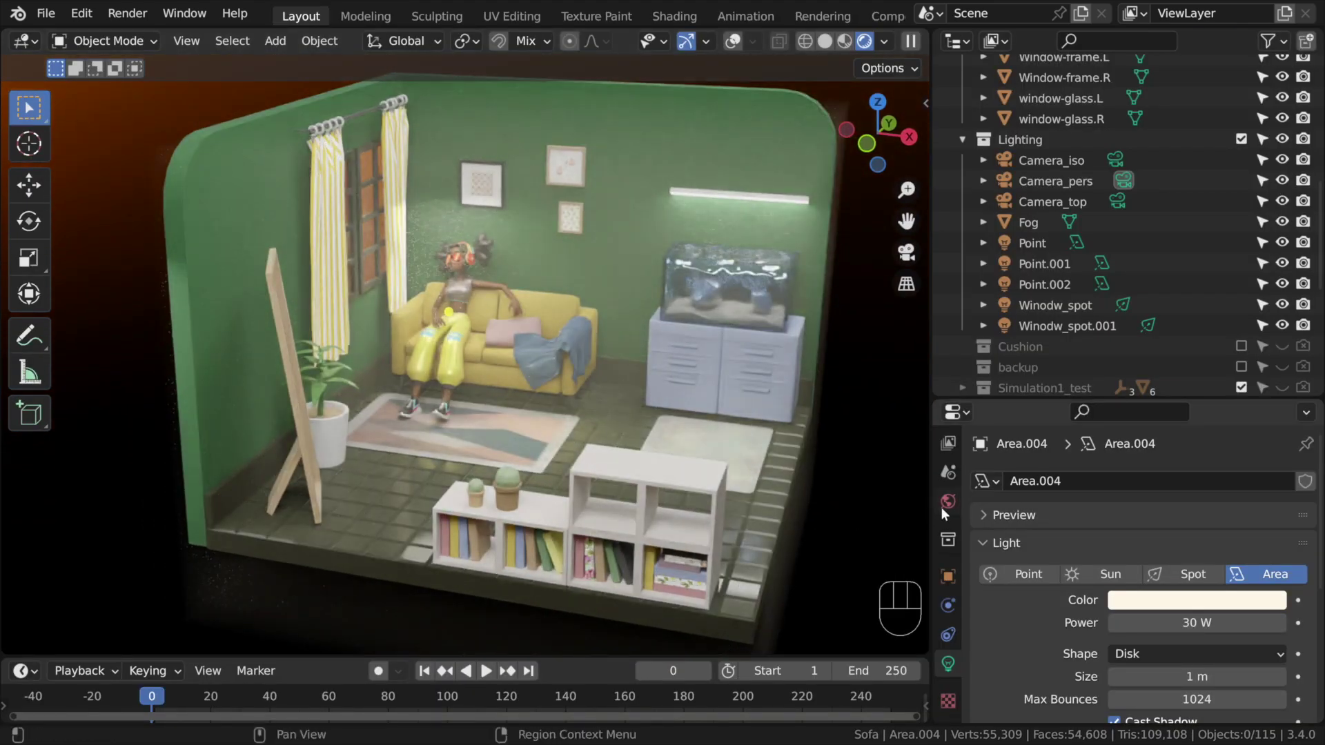
pyautogui.scroll(2, 322, 206)
pyautogui.click(301, 199)
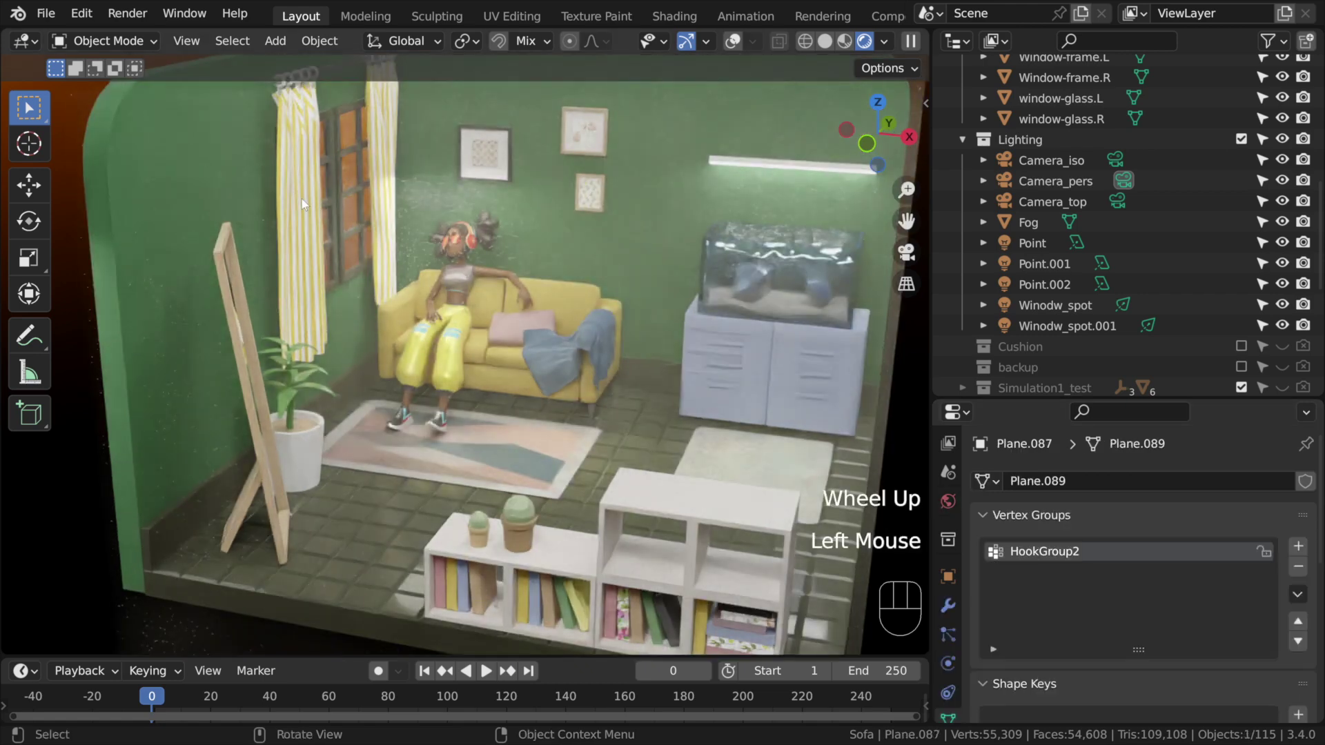